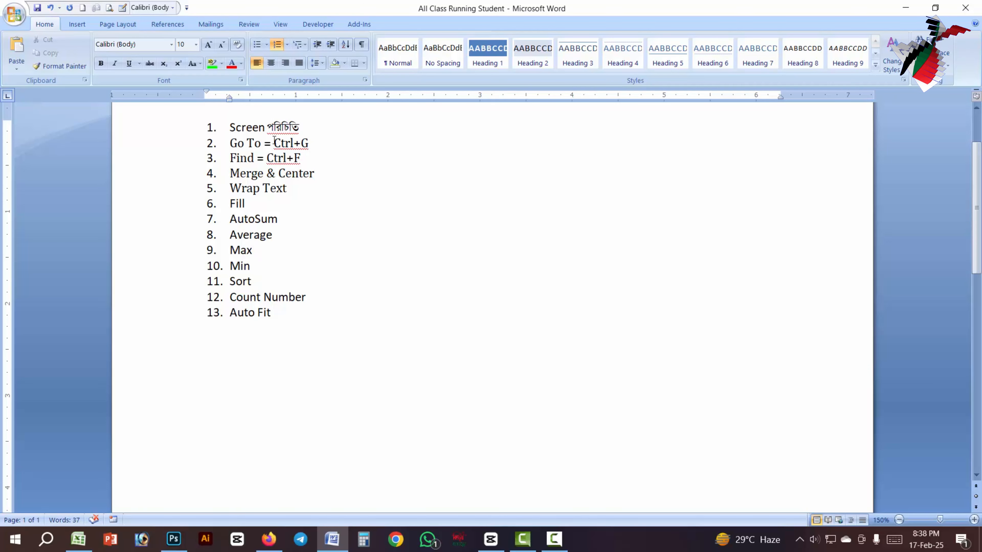
# Highlight the first topic, "Screen পরিচিতি", in the Word topic list and switch to Book1 in Excel
pyautogui.scroll(2, 248, 152)
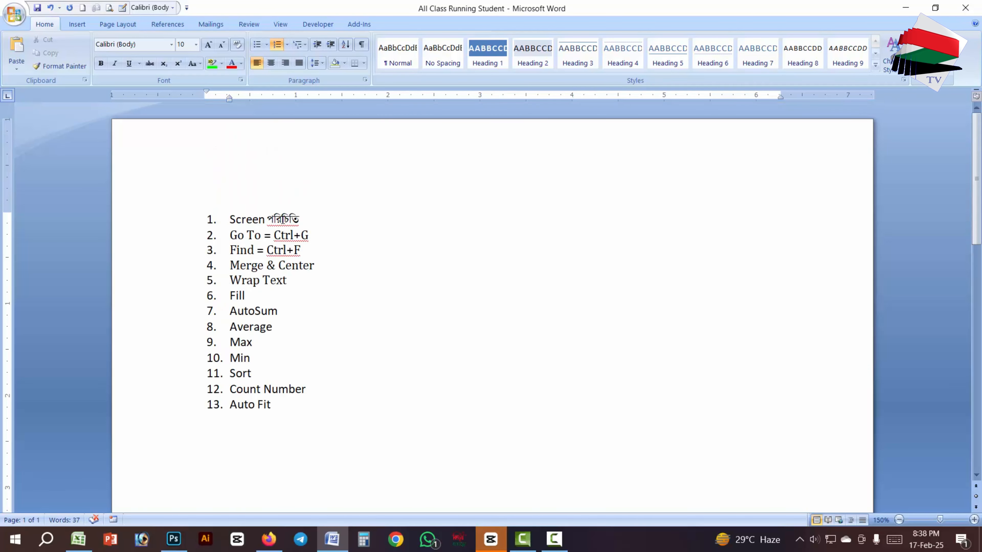
pyautogui.tripleClick(300, 219)
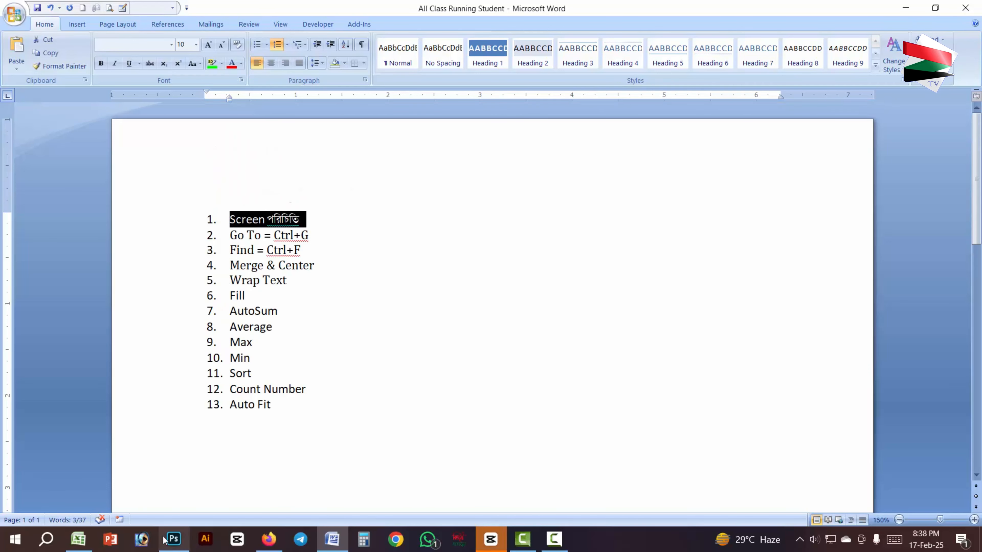
pyautogui.moveTo(78, 539)
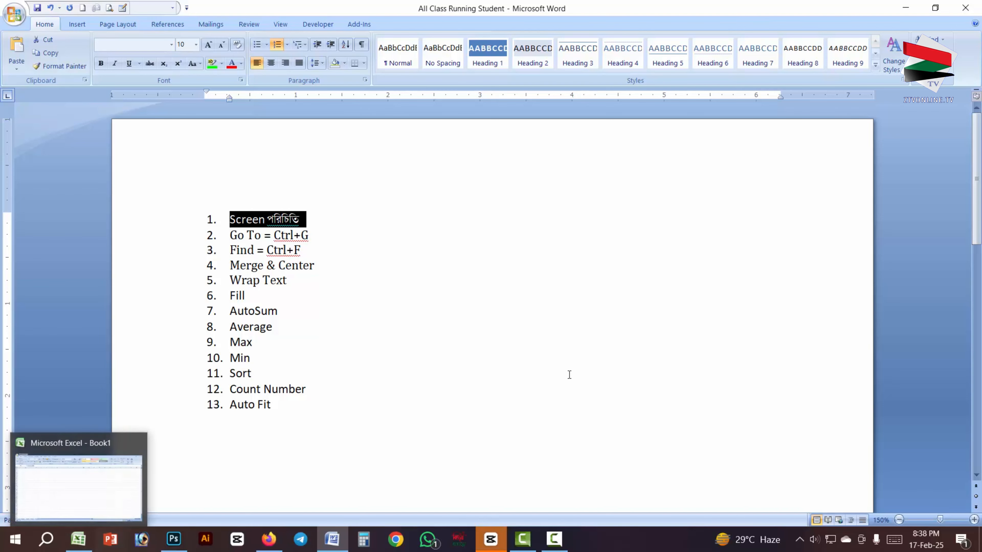
pyautogui.click(79, 542)
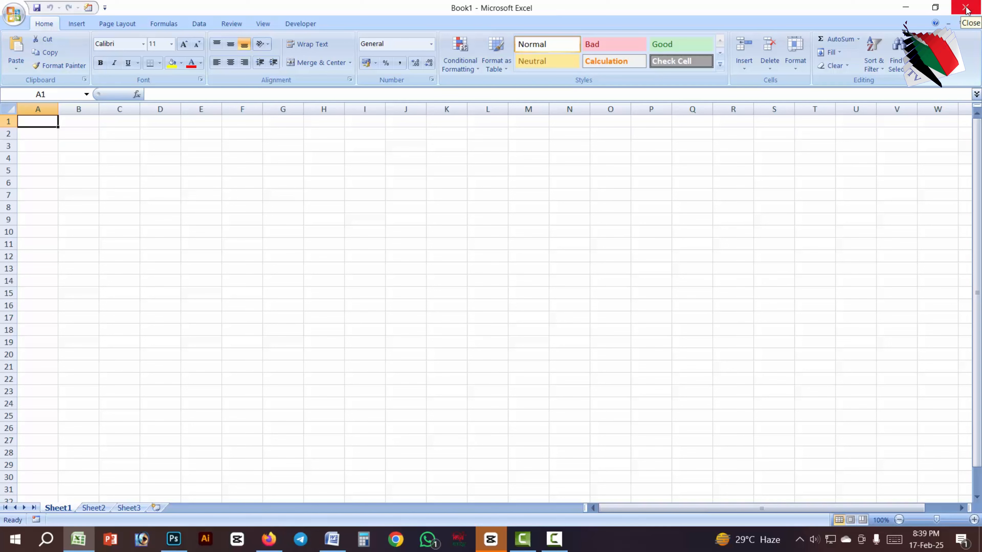
# Restore the Excel window to a smaller size, maximize it again, minimize it and reopen it
pyautogui.click(939, 12)
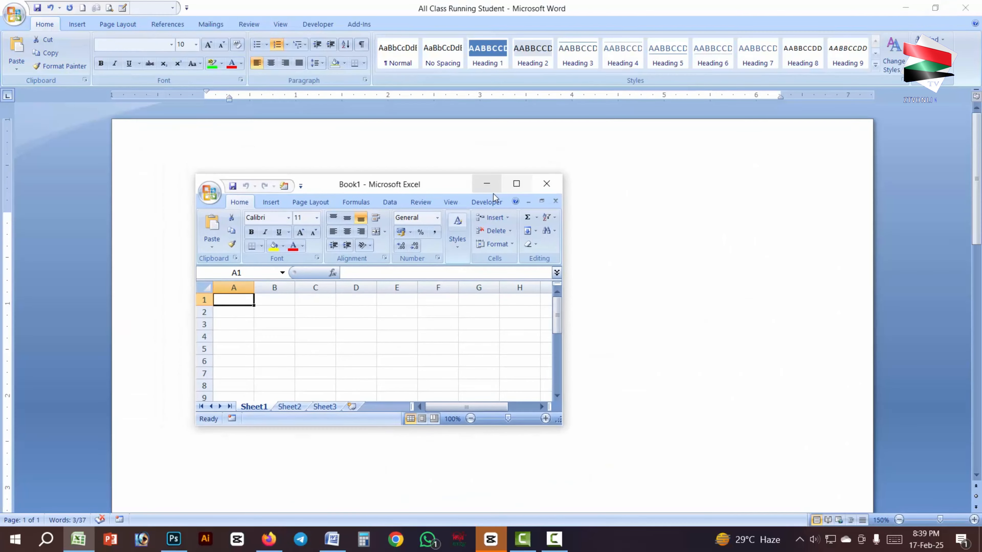
pyautogui.click(516, 182)
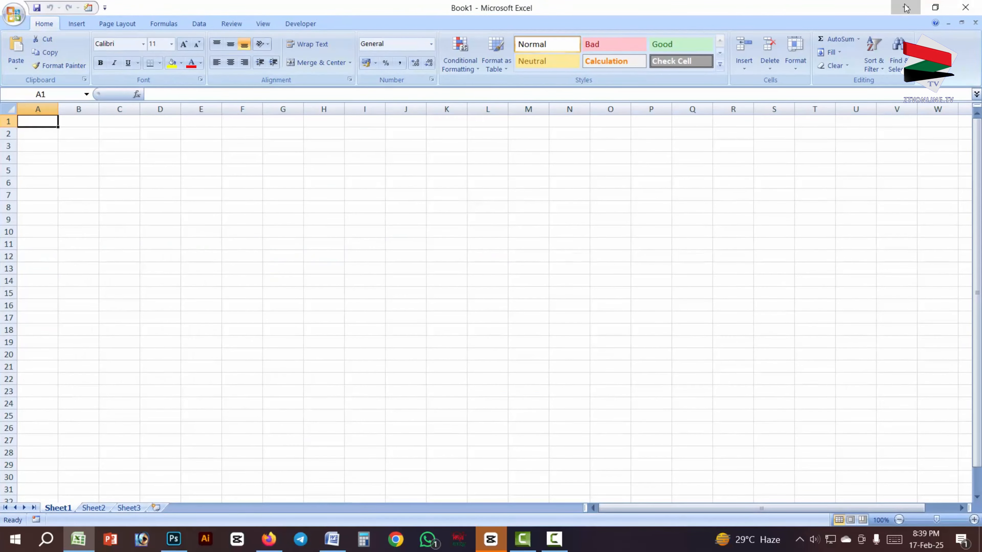
pyautogui.click(906, 8)
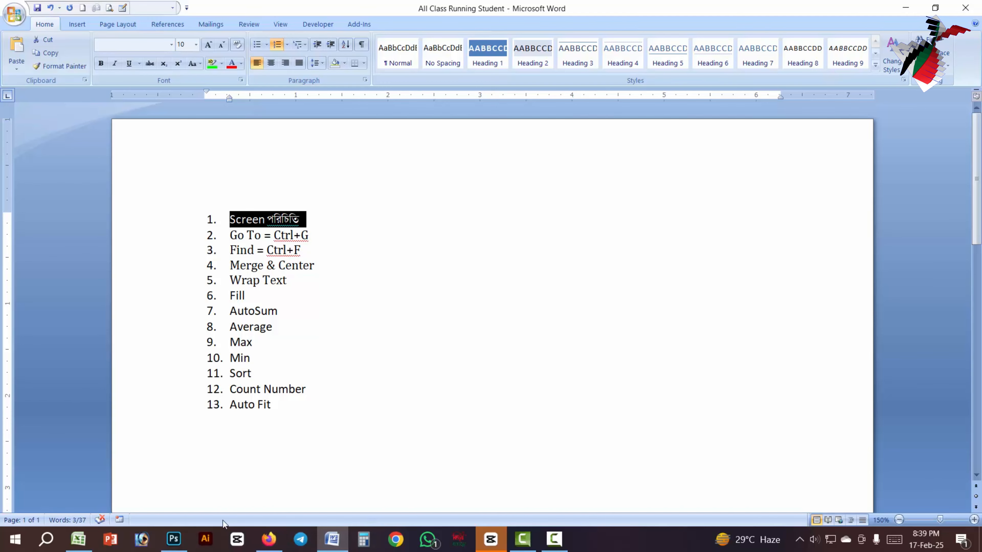
pyautogui.click(79, 540)
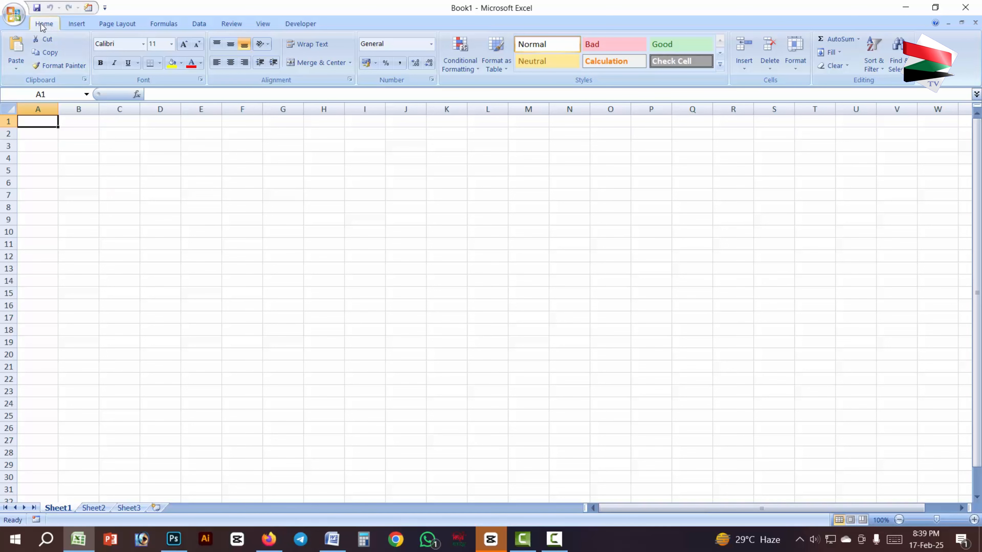
# Look through the Insert, Page Layout, Formulas, Data and Review command sets and return to the Home commands
pyautogui.click(76, 24)
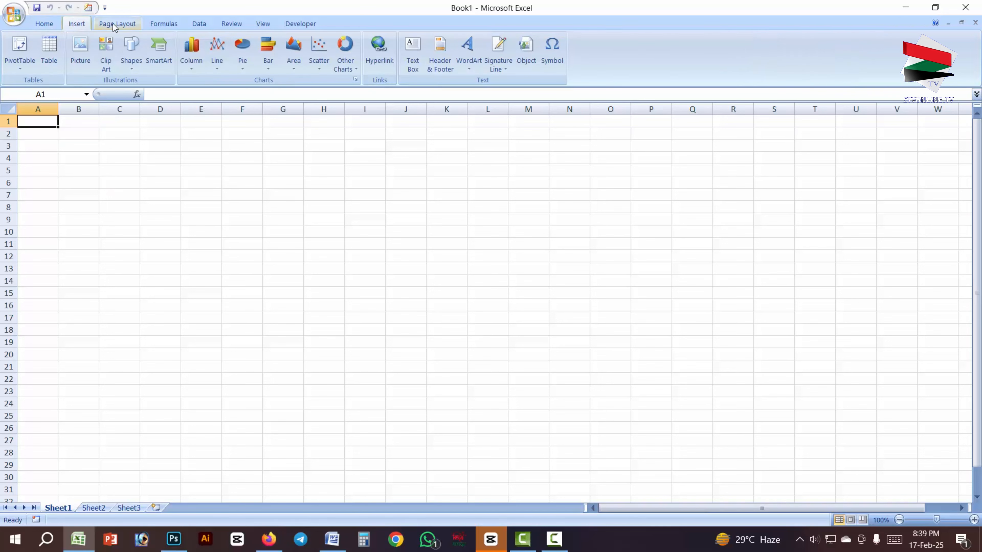
pyautogui.click(116, 24)
pyautogui.click(177, 23)
pyautogui.click(229, 24)
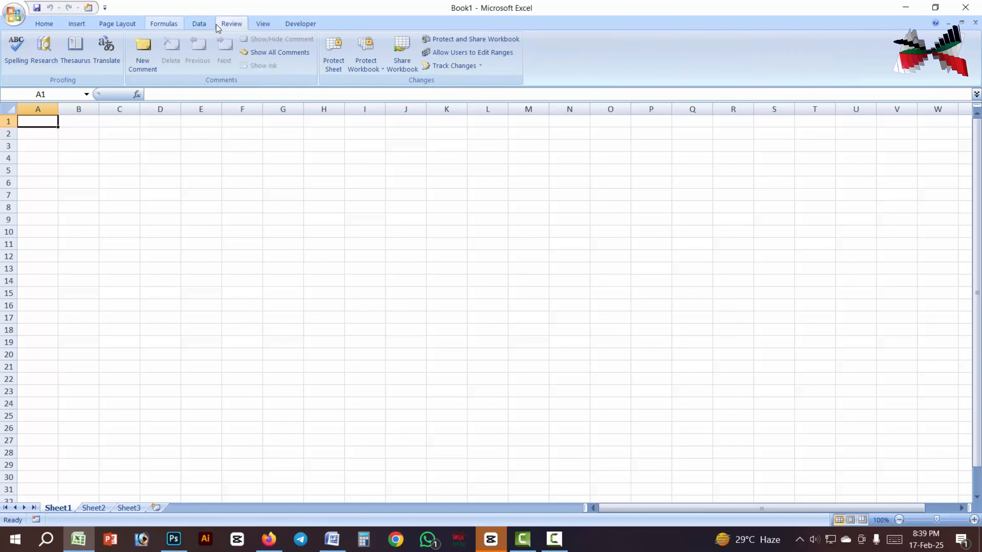
pyautogui.scroll(5, 176, 24)
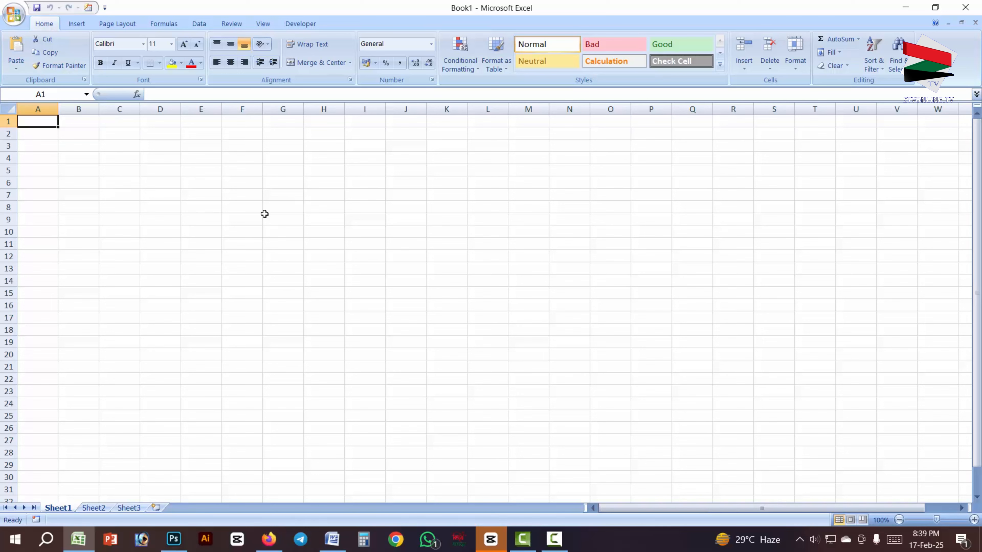
# Select cell H6 on Sheet1 and look over the worksheet's lower rows and farther columns, returning to column A
pyautogui.click(308, 178)
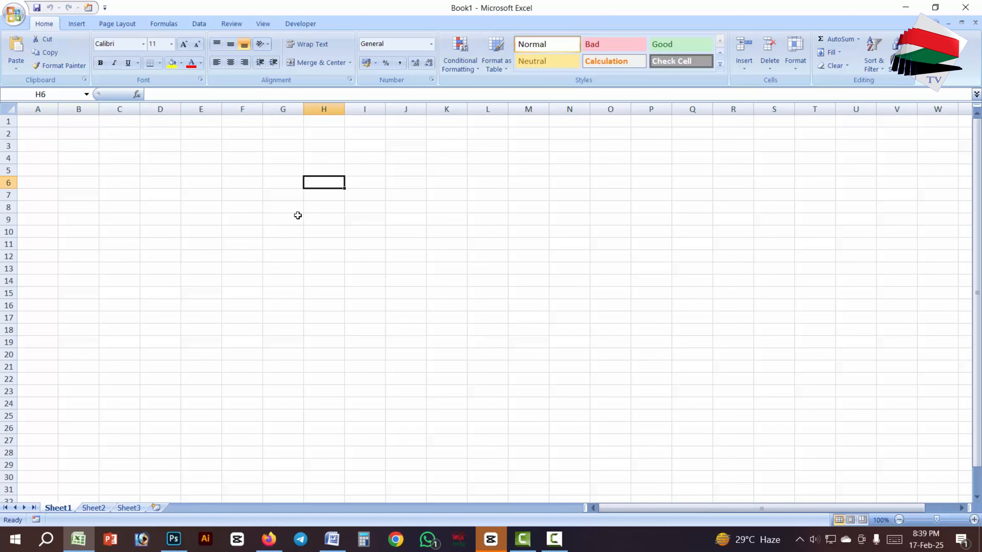
pyautogui.click(976, 184)
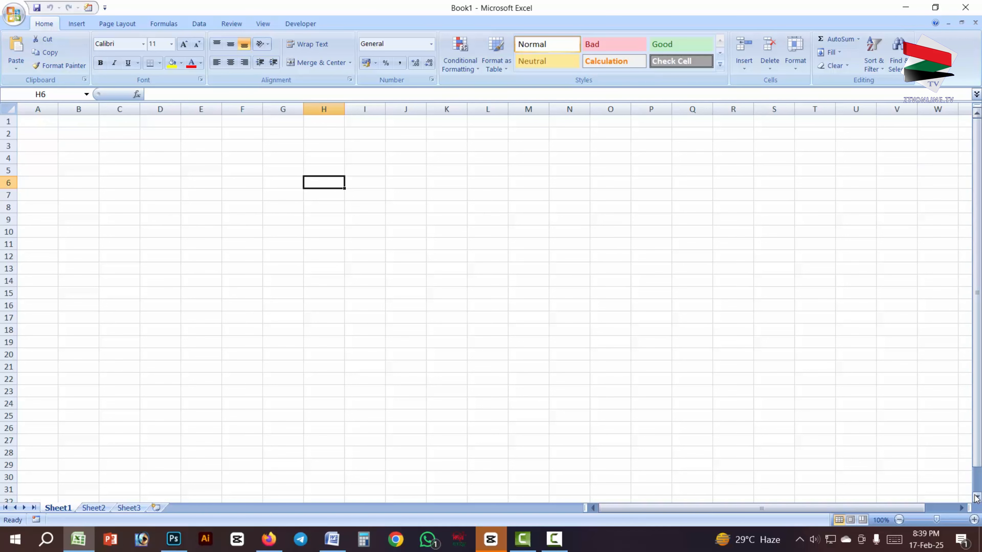
pyautogui.scroll(-4, 976, 495)
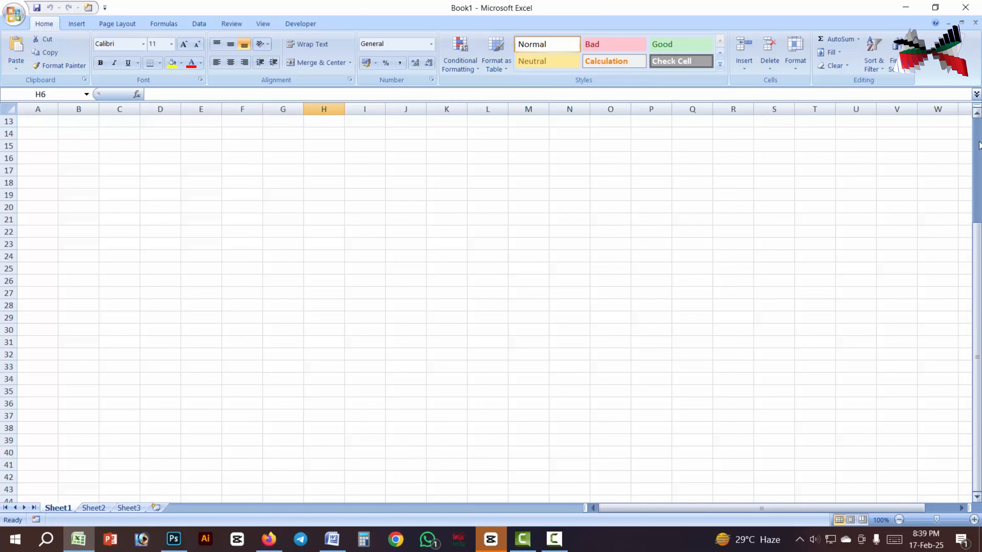
pyautogui.click(977, 115)
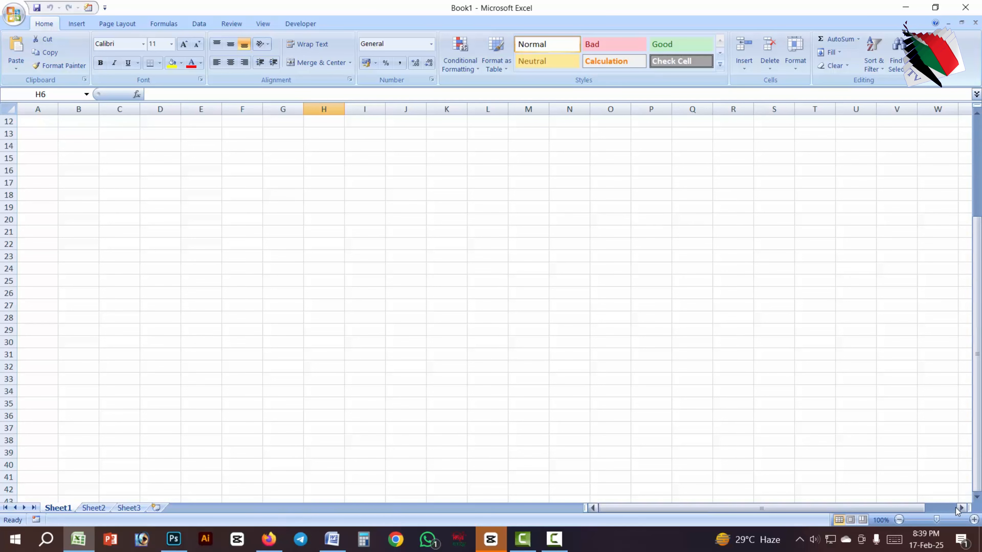
pyautogui.click(962, 508)
pyautogui.click(961, 508)
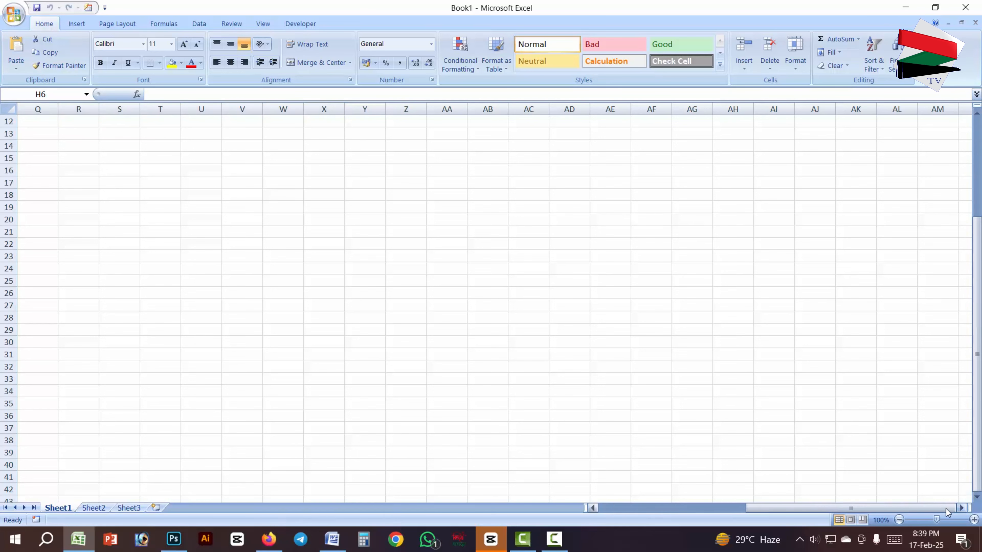
pyautogui.moveTo(924, 507); pyautogui.dragTo(777, 504)
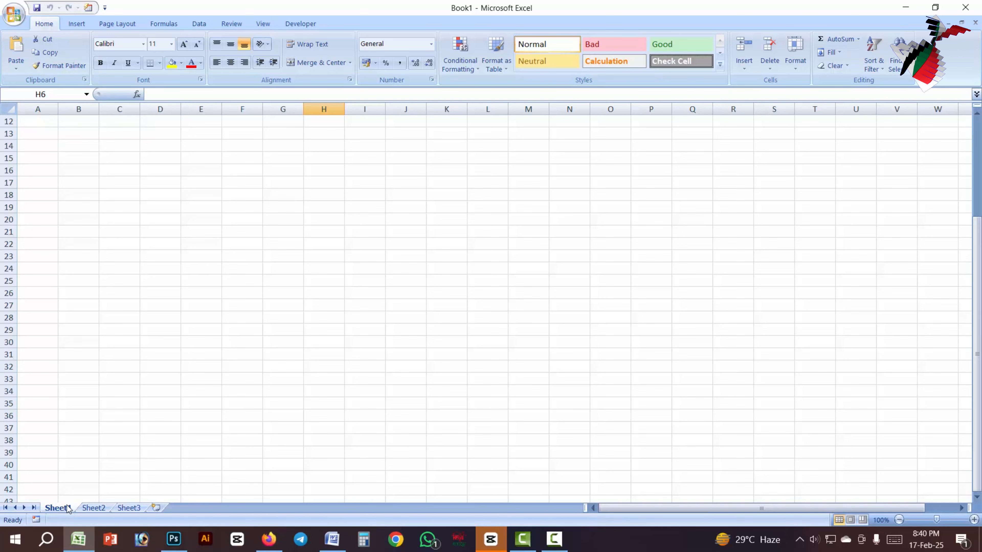
# View Sheet2, switch to Sheet3 and select cell E6
pyautogui.click(94, 508)
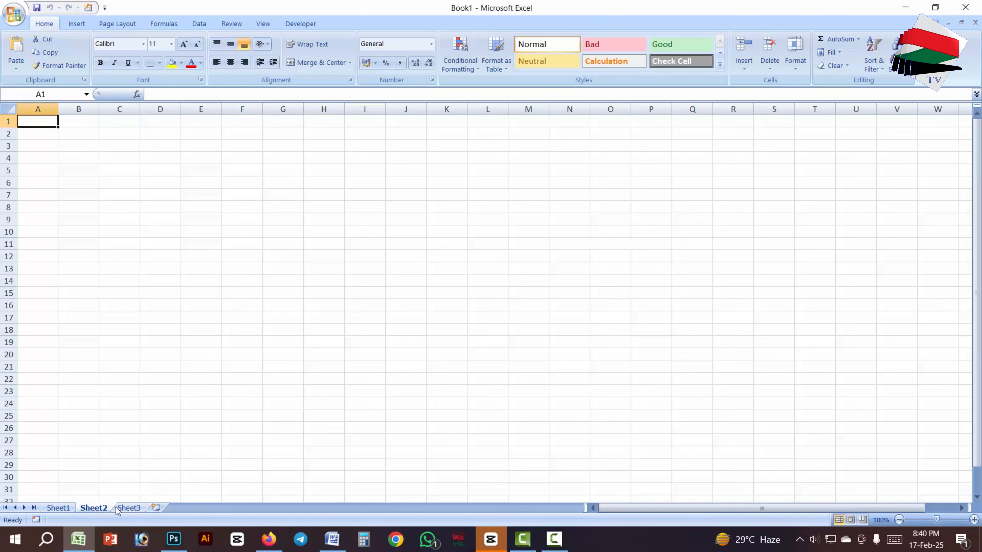
pyautogui.click(123, 508)
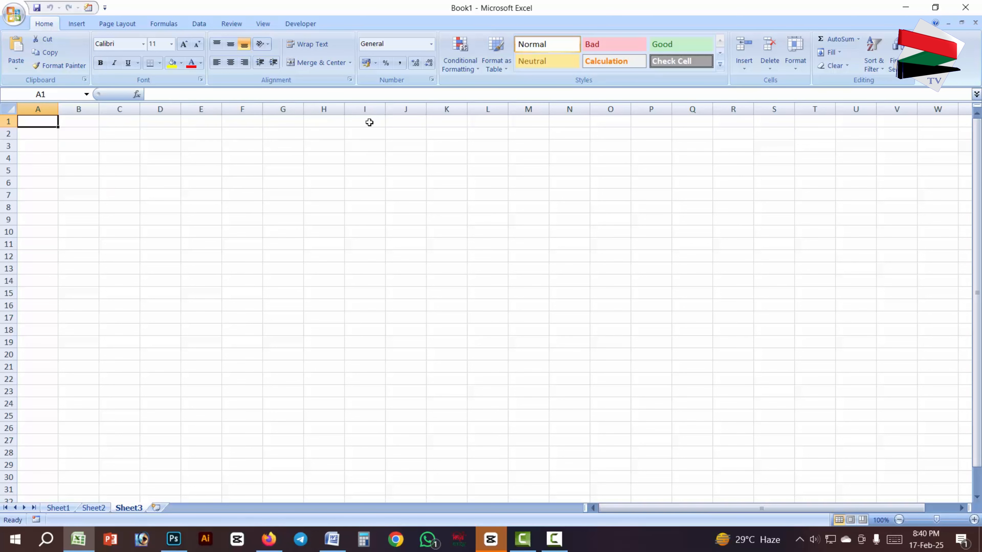
pyautogui.click(197, 185)
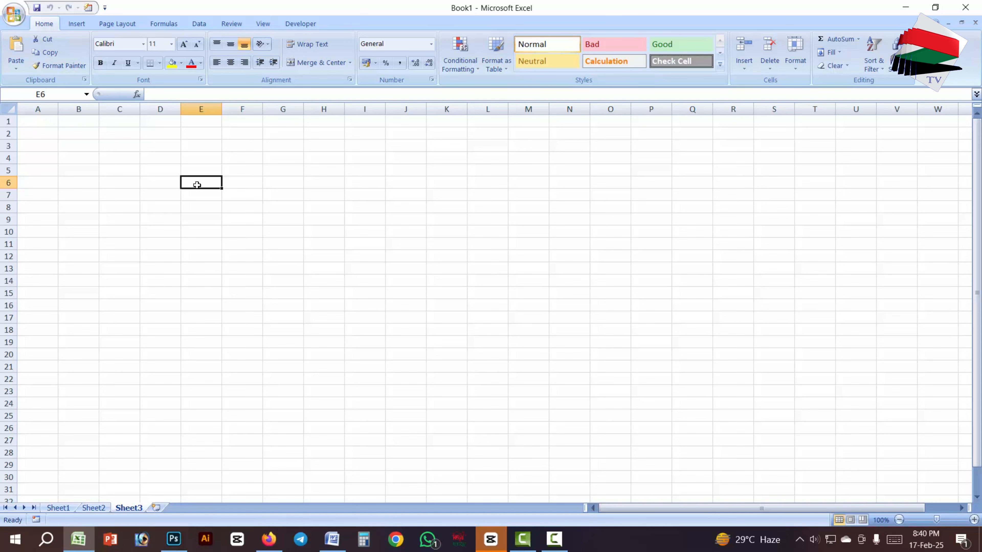
# Jump to the last row and last column of Sheet3 and return to cell A1
pyautogui.hotkey('ctrl', 'Down')
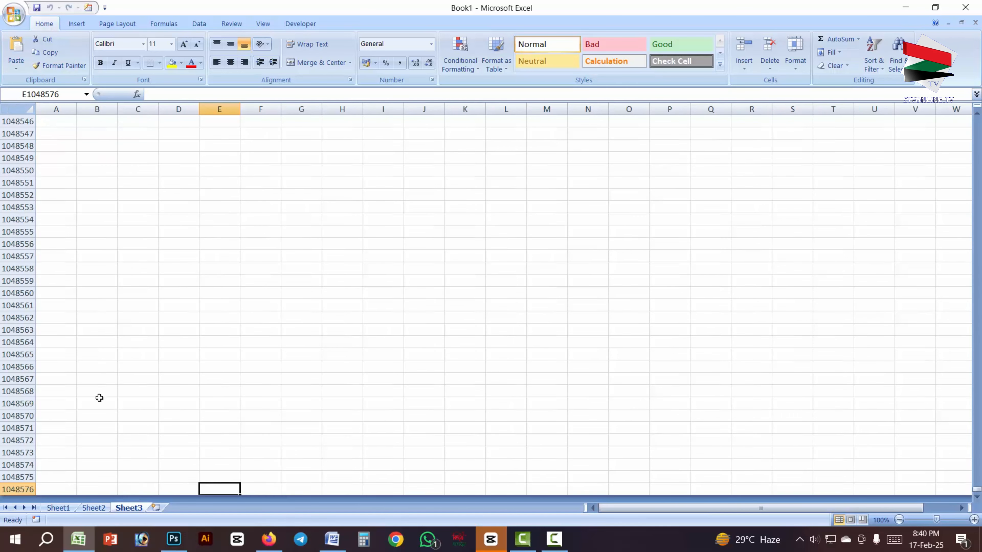
pyautogui.scroll(-2, 73, 487)
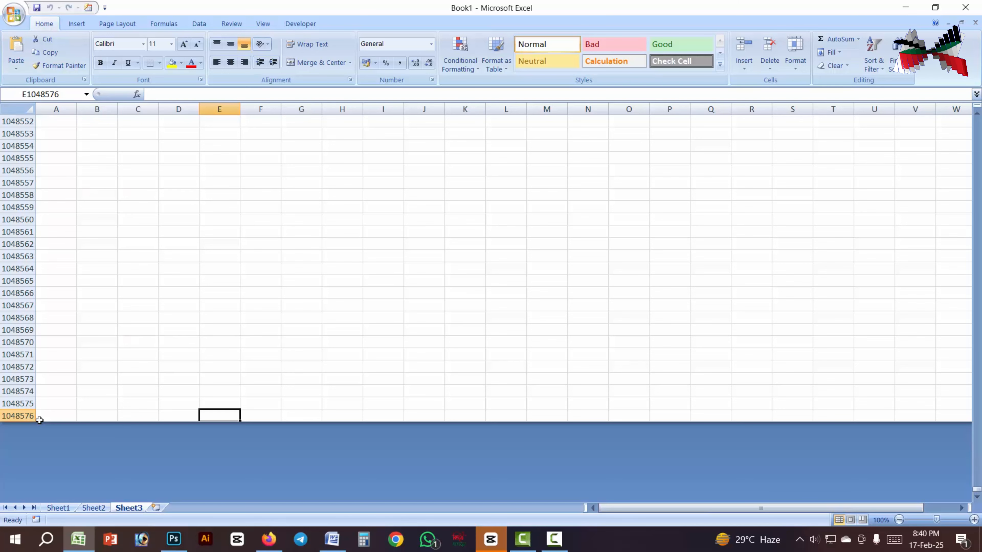
pyautogui.hotkey('ctrl', 'Right')
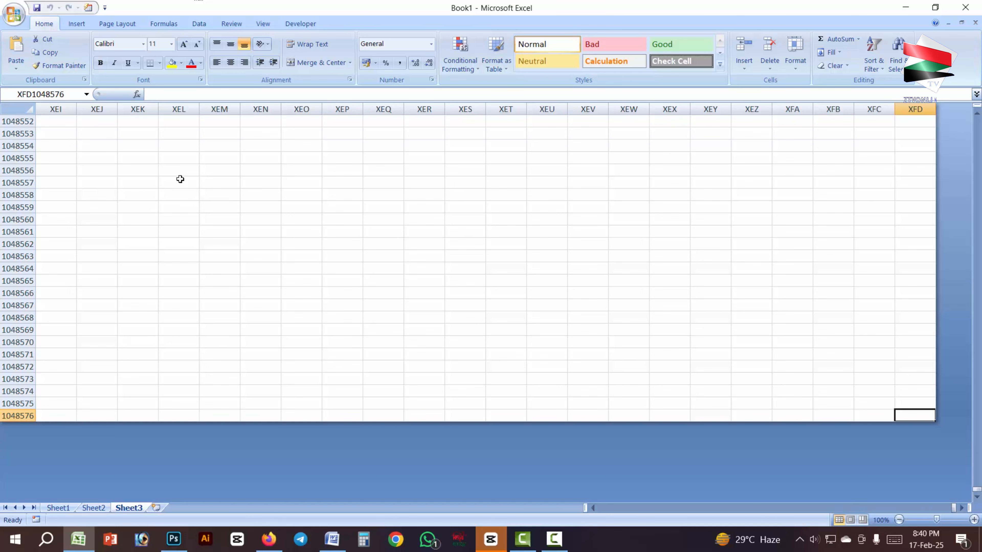
pyautogui.hotkey('ctrl', 'Left')
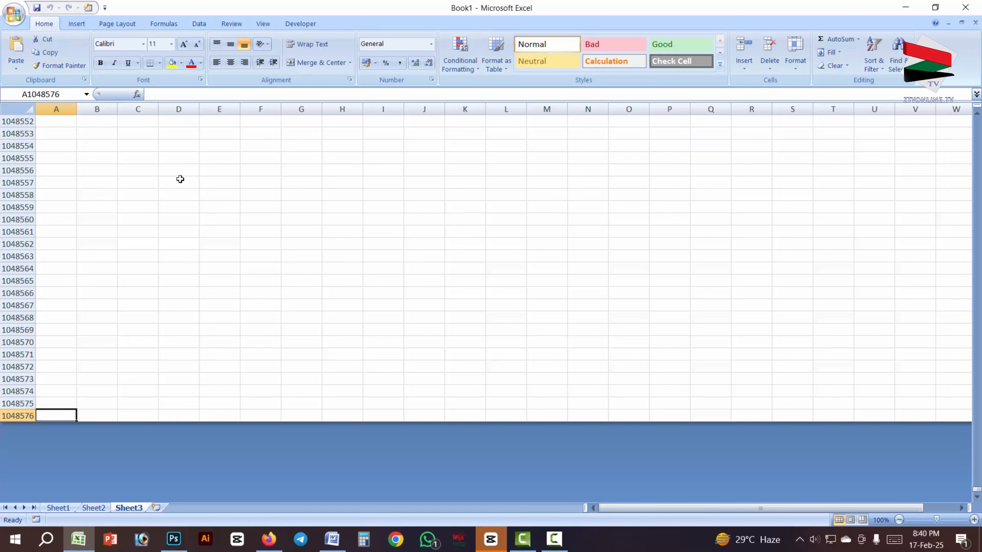
pyautogui.hotkey('ctrl', 'Up')
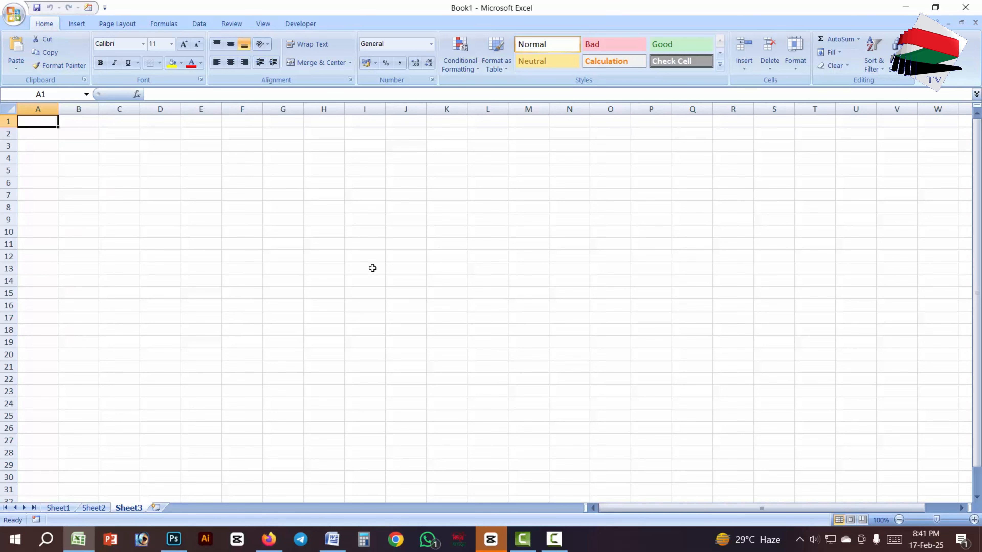
pyautogui.click(329, 246)
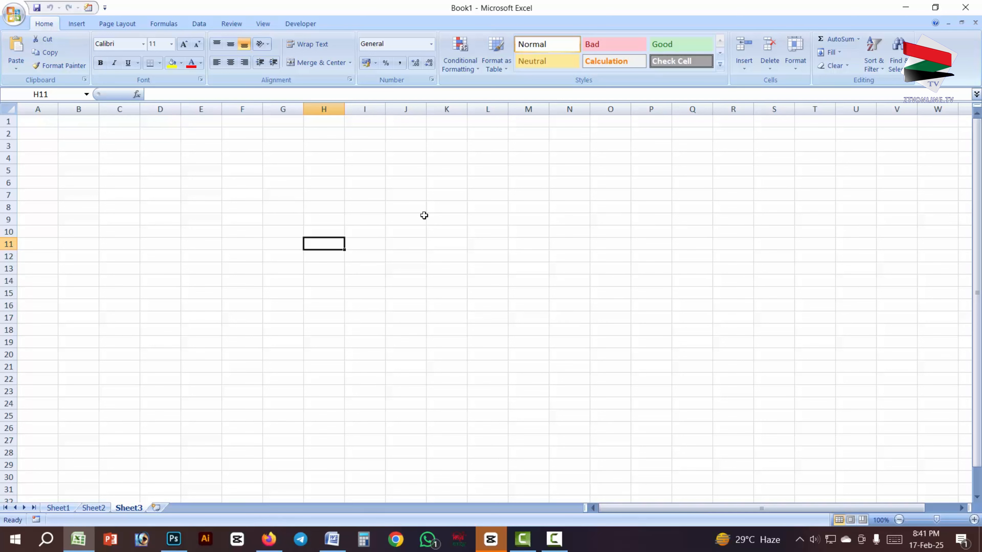
pyautogui.click(372, 257)
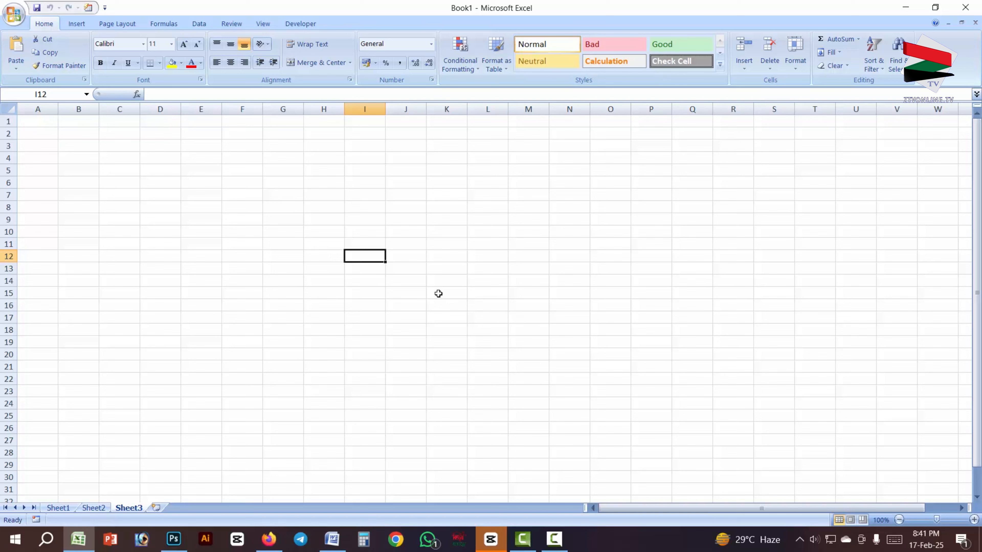
pyautogui.click(206, 185)
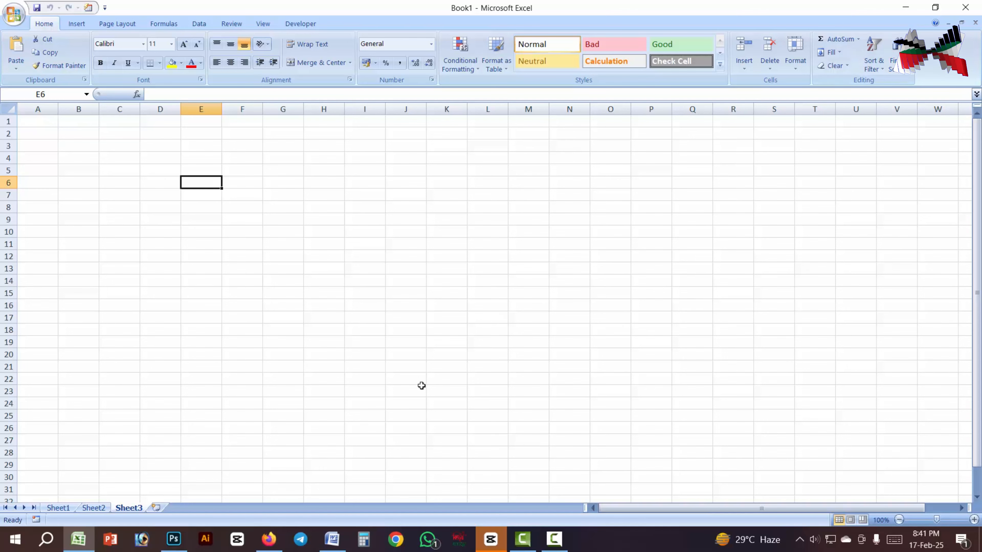
# Highlight the second topic, "Go To = Ctrl+G", in the Word topic list and switch back to Book1 in Excel
pyautogui.click(332, 536)
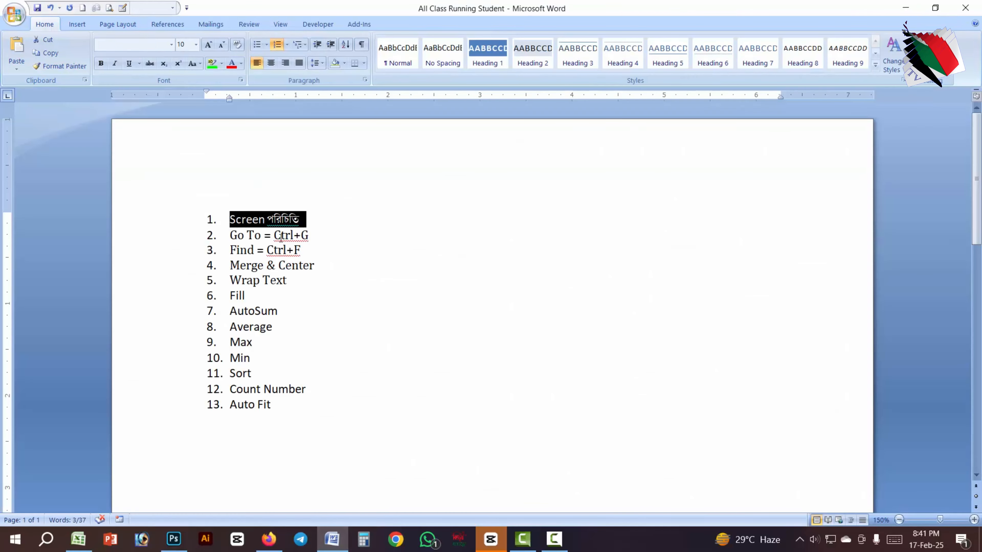
pyautogui.moveTo(308, 235); pyautogui.dragTo(230, 236)
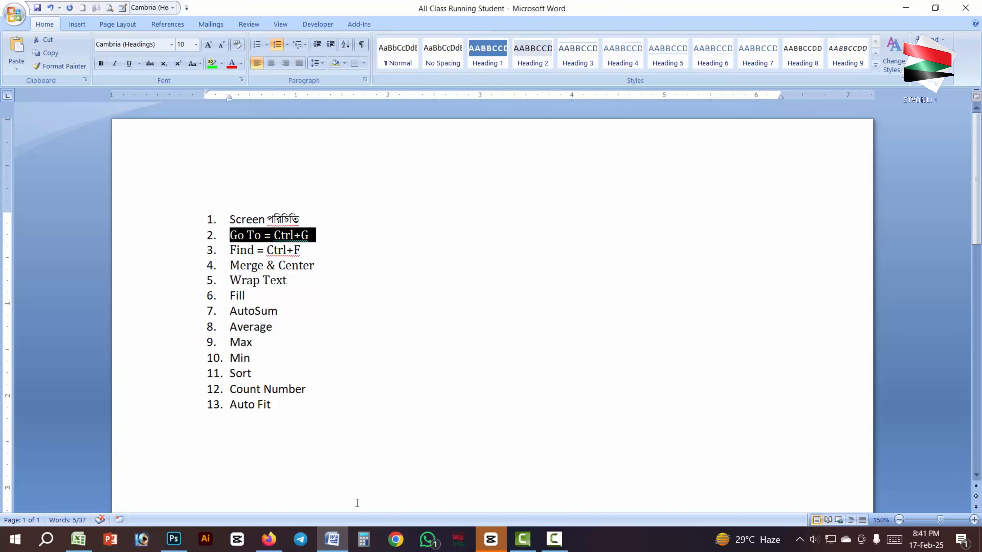
pyautogui.click(83, 545)
# Select cells F9, I6, C11, P6 and F23 on Sheet3 one after another
pyautogui.click(246, 219)
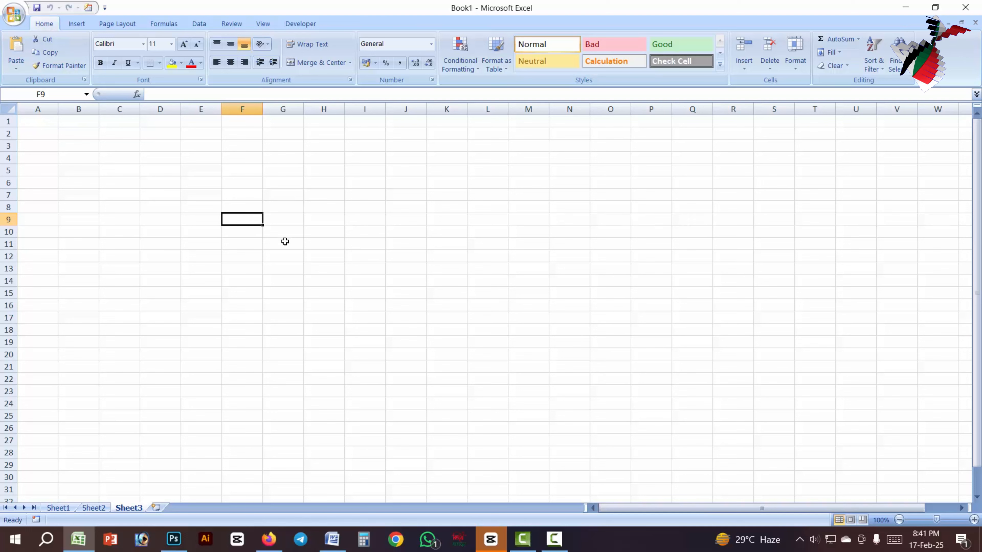
pyautogui.click(364, 183)
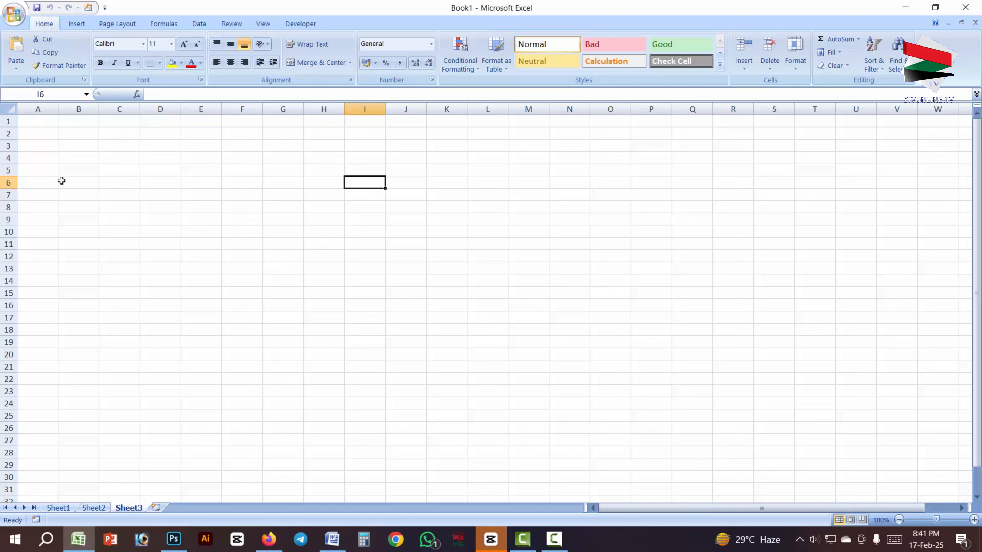
pyautogui.click(129, 244)
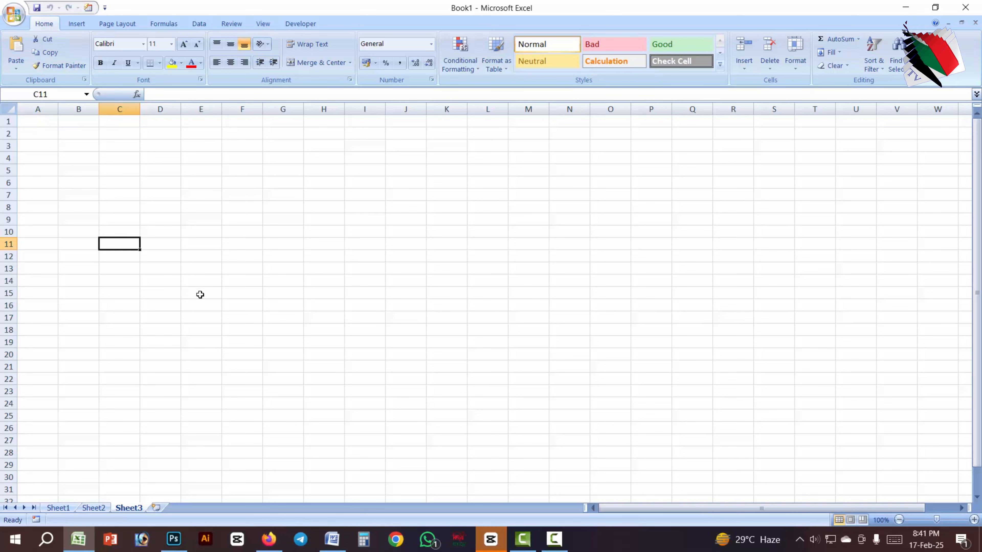
pyautogui.click(653, 178)
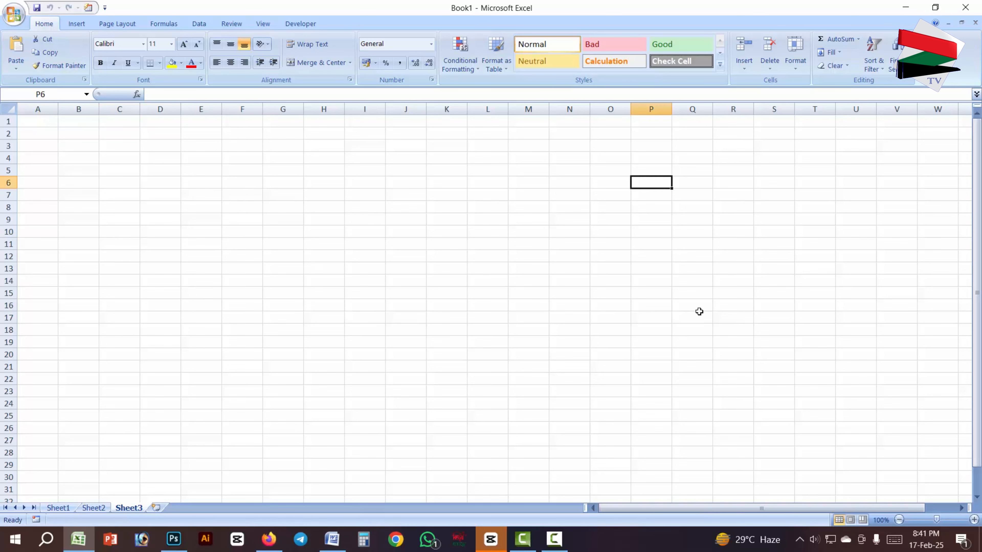
pyautogui.click(251, 393)
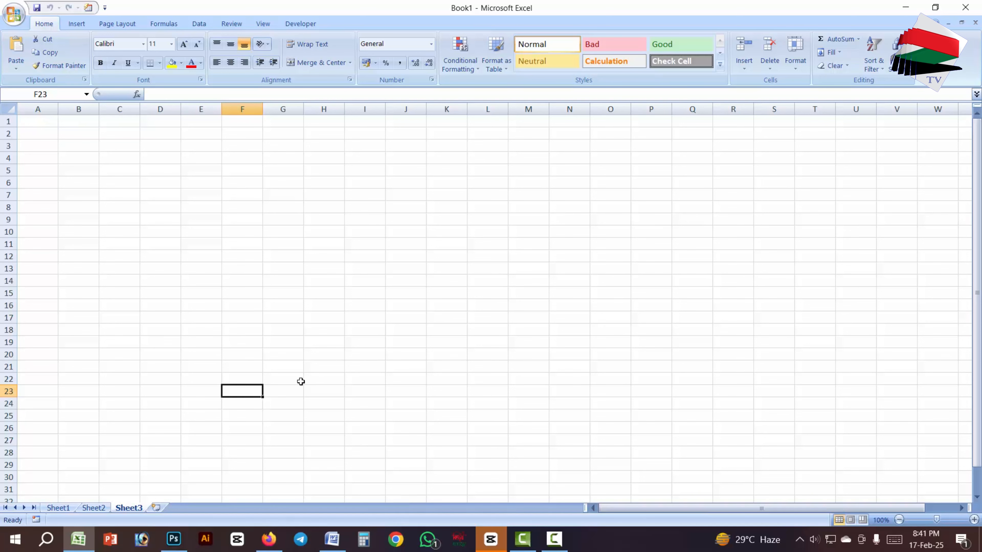
# Select cell H18 and move the active cell down column H to row 51
pyautogui.click(319, 331)
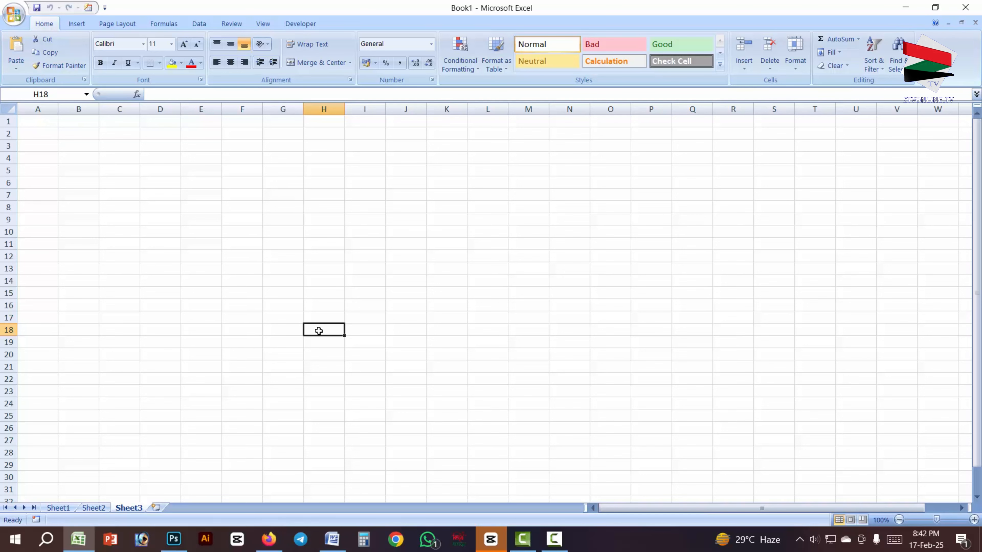
pyautogui.press('Down')
pyautogui.press('Down')
pyautogui.press('Down')
pyautogui.press('Down')
pyautogui.press('Down')
pyautogui.press('Down')
pyautogui.press('Down')
pyautogui.press('Down')
pyautogui.press('Down')
pyautogui.press('Down')
pyautogui.press('Down')
pyautogui.press('Down')
pyautogui.press('Down')
pyautogui.press('Down')
pyautogui.press('Down')
pyautogui.press('Down')
pyautogui.press('Down')
pyautogui.press('Down')
pyautogui.press('Down')
pyautogui.press('Down')
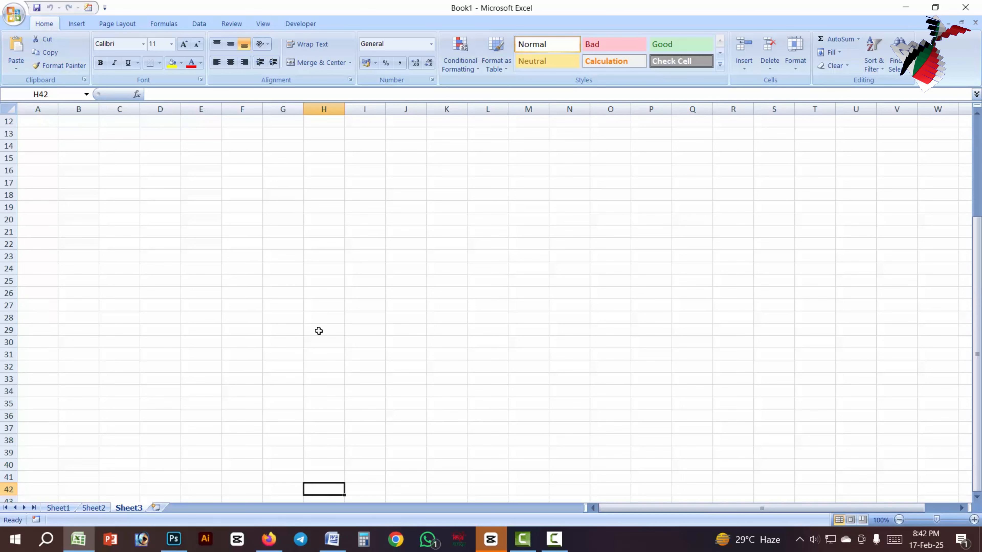
# Move the active cell right along row 51 past column AE
pyautogui.press('Right')
pyautogui.press('Right')
pyautogui.press('Right')
pyautogui.press('Right')
pyautogui.press('Right')
pyautogui.press('Right')
pyautogui.press('Right')
pyautogui.press('Right')
pyautogui.press('Right')
pyautogui.press('Right')
pyautogui.press('Right')
pyautogui.press('Right')
pyautogui.press('Right')
pyautogui.press('Right')
pyautogui.press('Right')
pyautogui.press('Right')
pyautogui.press('Right')
pyautogui.press('Right')
pyautogui.press('Right')
pyautogui.press('Right')
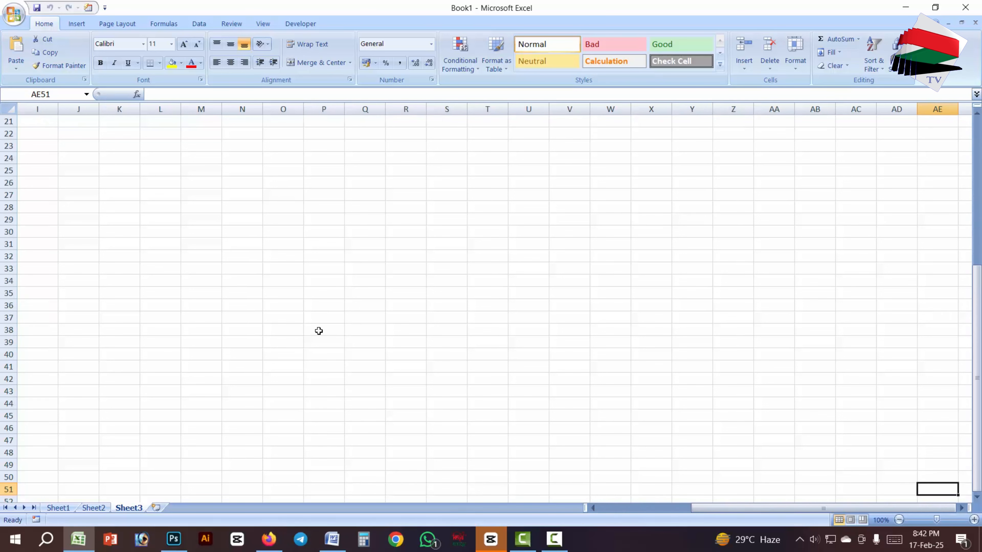
# Move the active cell up to row 41 and left to cell S41
pyautogui.press('Up')
pyautogui.press('Up')
pyautogui.press('Up')
pyautogui.press('Up')
pyautogui.press('Up')
pyautogui.press('Up')
pyautogui.press('Up')
pyautogui.press('Up')
pyautogui.press('Up')
pyautogui.press('Up')
pyautogui.press('Left')
pyautogui.press('Left')
pyautogui.press('Left')
pyautogui.press('Left')
pyautogui.press('Left')
pyautogui.press('Left')
pyautogui.press('Left')
pyautogui.press('Left')
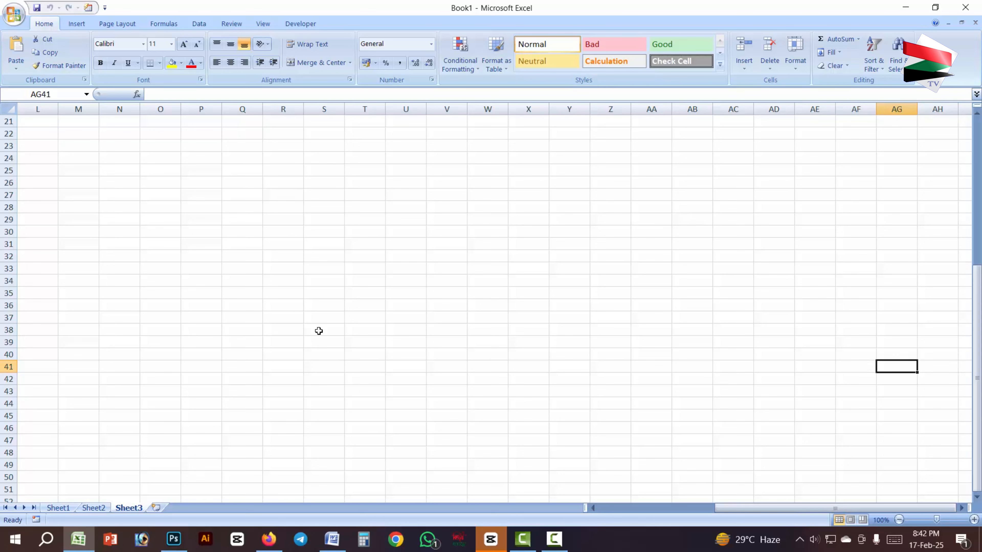
pyautogui.press('Left')
pyautogui.press('Left')
pyautogui.press('Left')
pyautogui.press('Left')
pyautogui.press('Left')
pyautogui.press('Left')
pyautogui.press('Left')
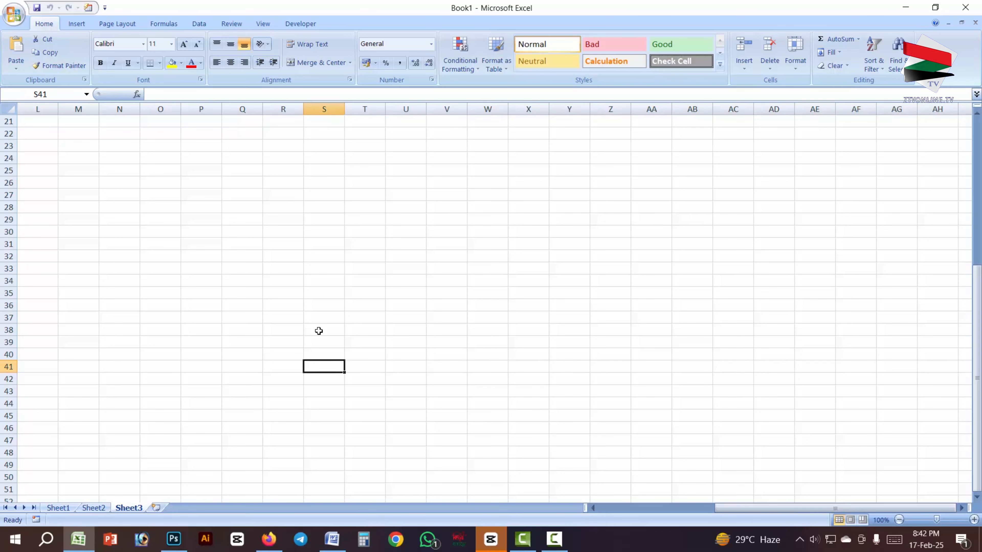
# Move the active cell down column S, row by row, to cell S233
pyautogui.press('Down')
pyautogui.press('Down')
pyautogui.press('Down')
pyautogui.press('Down')
pyautogui.press('Down')
pyautogui.press('Down')
pyautogui.press('Down')
pyautogui.press('Down')
pyautogui.press('Down')
pyautogui.press('Down')
pyautogui.press('Down')
pyautogui.press('Down')
pyautogui.press('Down')
pyautogui.press('Down')
pyautogui.press('Down')
pyautogui.press('Down')
pyautogui.press('Down')
pyautogui.press('Down')
pyautogui.press('Down')
pyautogui.press('Down')
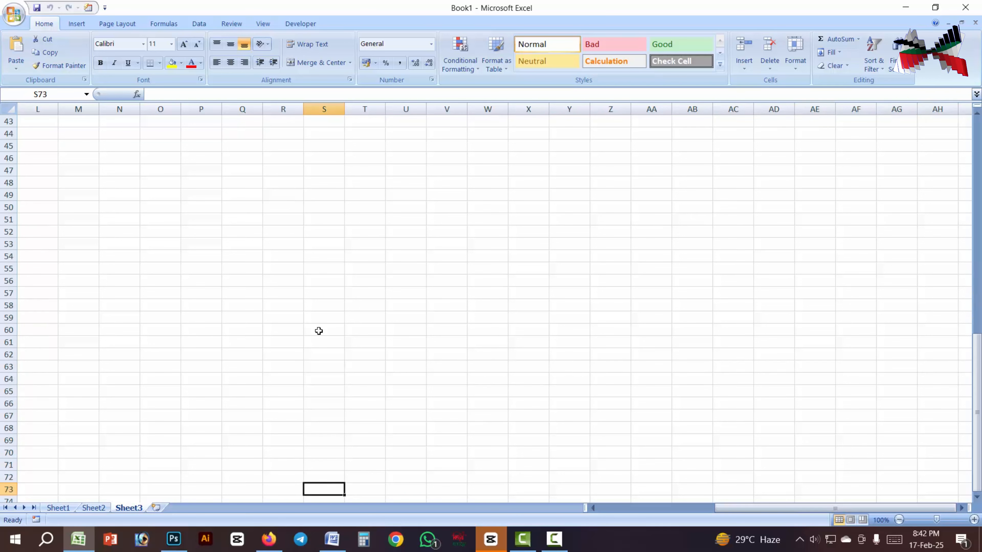
pyautogui.press('Down')
pyautogui.press('Down')
pyautogui.press('Down')
pyautogui.press('Down')
pyautogui.press('Down')
pyautogui.press('Down')
pyautogui.press('Down')
pyautogui.press('Down')
pyautogui.press('Down')
pyautogui.press('Down')
pyautogui.press('Down')
pyautogui.press('Down')
pyautogui.press('Down')
pyautogui.press('Down')
pyautogui.press('Down')
pyautogui.press('Down')
pyautogui.press('Down')
pyautogui.press('Down')
pyautogui.press('Down')
pyautogui.press('Down')
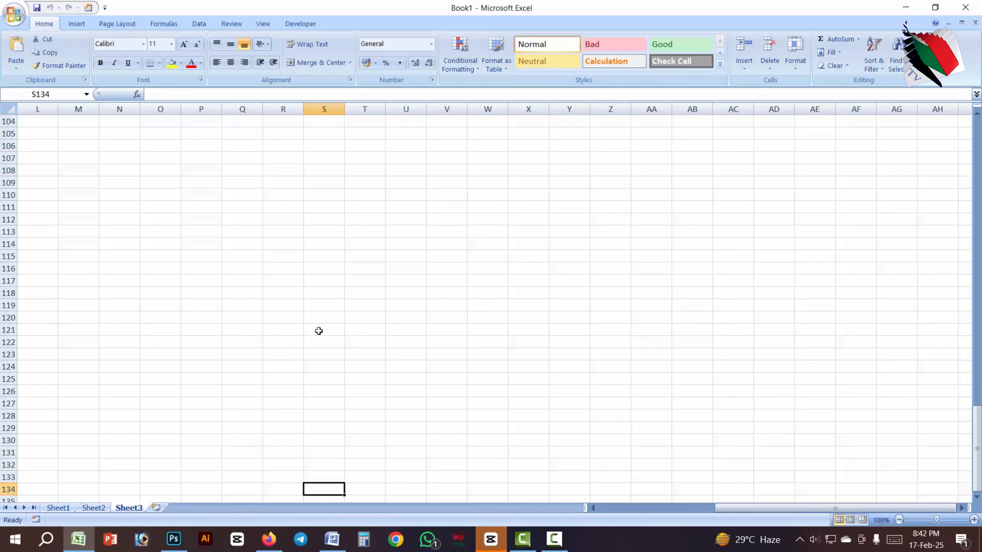
pyautogui.press('Down')
pyautogui.press('Down')
pyautogui.press('Down')
pyautogui.press('Down')
pyautogui.press('Down')
pyautogui.press('Down')
pyautogui.press('Down')
pyautogui.press('Down')
pyautogui.press('Down')
pyautogui.press('Down')
pyautogui.press('Down')
pyautogui.press('Down')
pyautogui.press('Down')
pyautogui.press('Down')
pyautogui.press('Down')
pyautogui.press('Down')
pyautogui.press('Down')
pyautogui.press('Down')
pyautogui.press('Down')
pyautogui.press('Down')
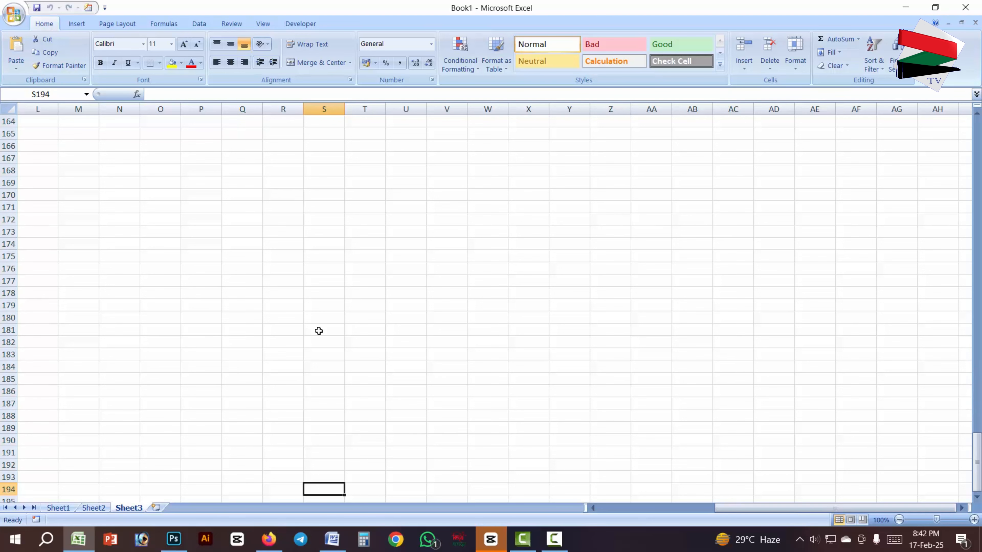
pyautogui.press('Down')
pyautogui.press('Down')
pyautogui.press('Down')
pyautogui.press('Down')
pyautogui.press('Down')
pyautogui.press('Down')
pyautogui.press('Down')
pyautogui.press('Down')
pyautogui.press('Down')
pyautogui.press('Down')
pyautogui.press('Down')
pyautogui.press('Down')
pyautogui.press('Down')
pyautogui.press('Down')
pyautogui.press('Down')
pyautogui.press('Down')
pyautogui.press('Down')
pyautogui.press('Down')
pyautogui.press('Down')
pyautogui.press('Down')
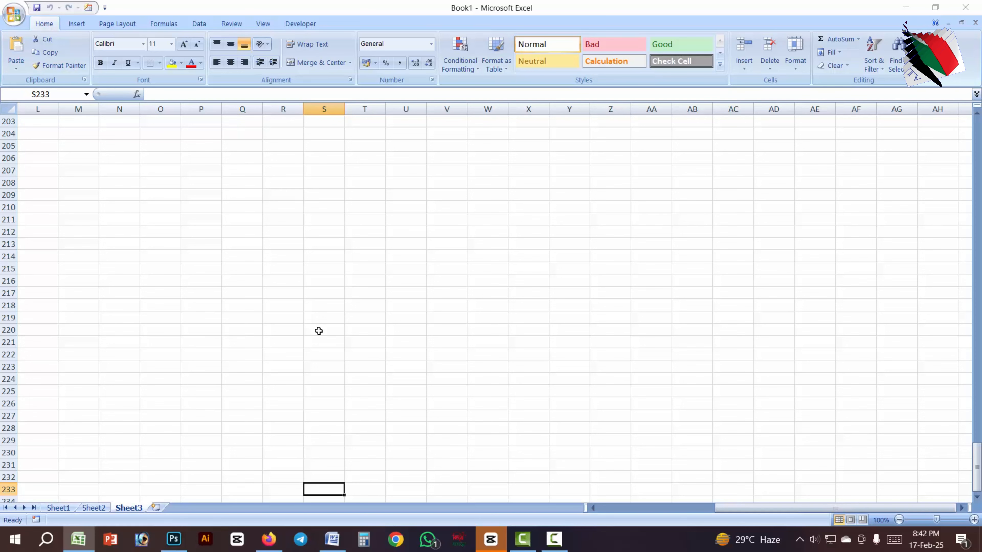
# Switch the keyboard input to English letters and jump to cell Z500 with the Go To command
pyautogui.hotkey('ctrl', 'g')
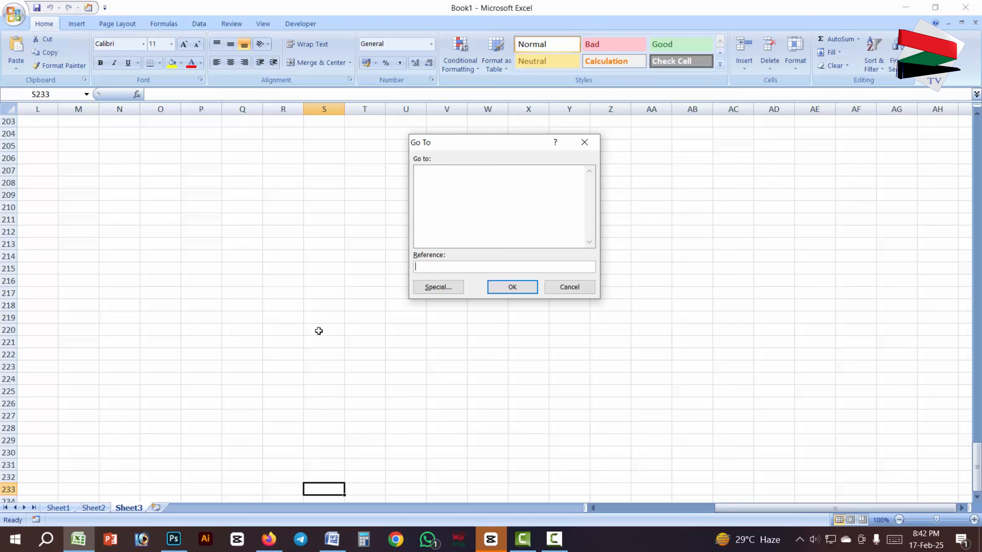
pyautogui.write('র')
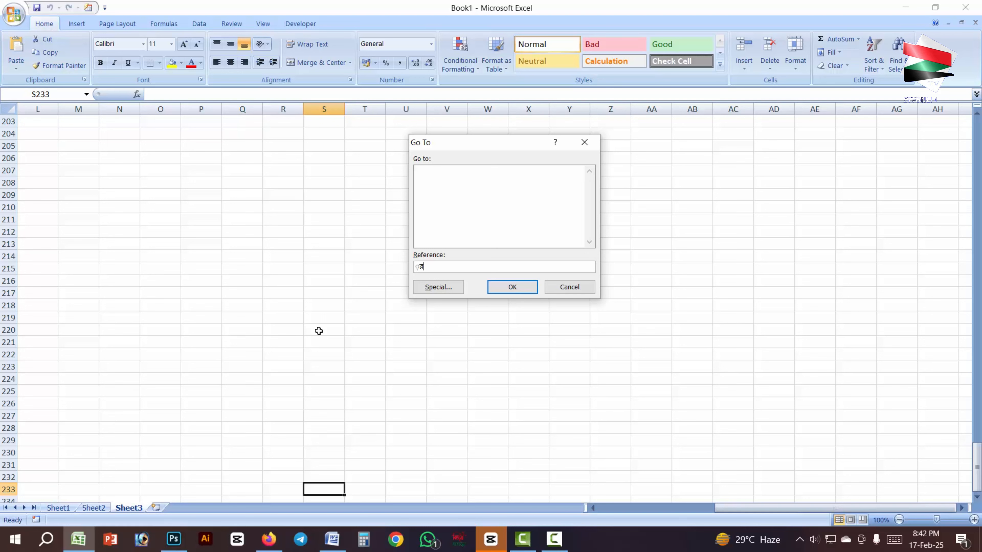
pyautogui.press('BackSpace')
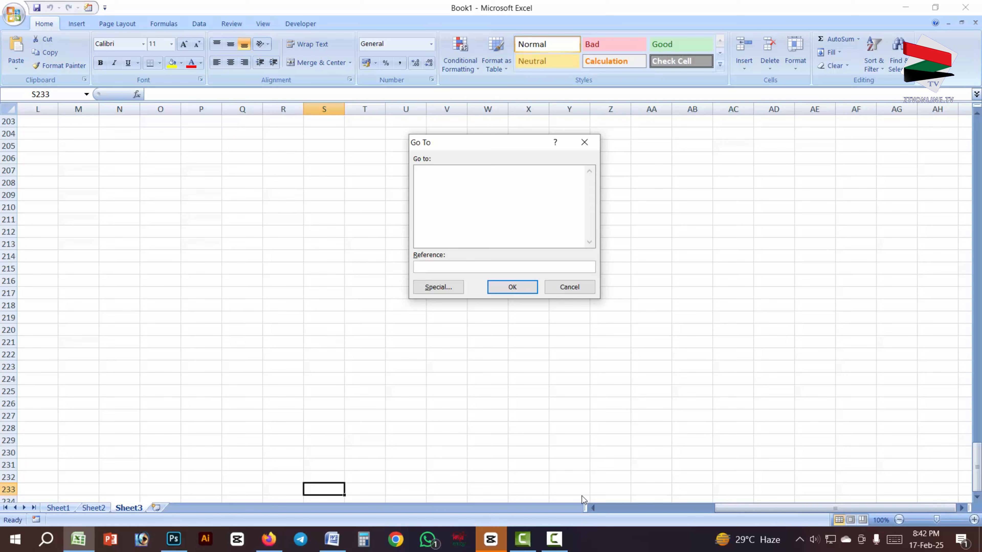
pyautogui.click(799, 539)
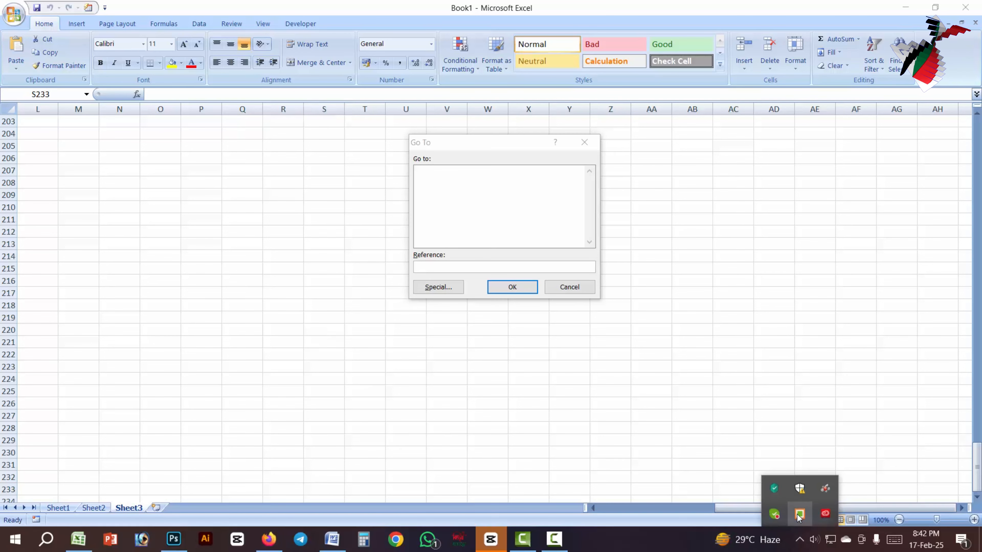
pyautogui.click(432, 266)
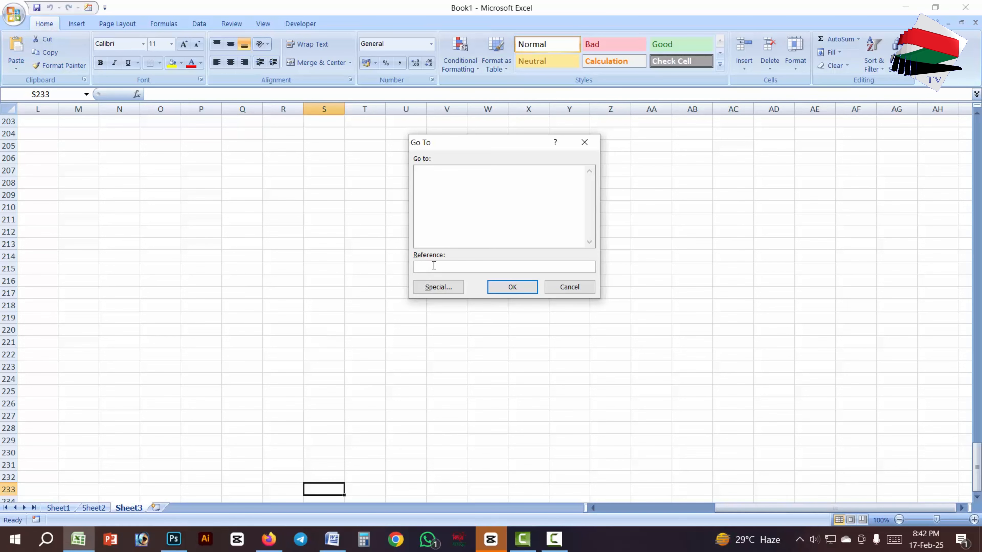
pyautogui.write('z500')
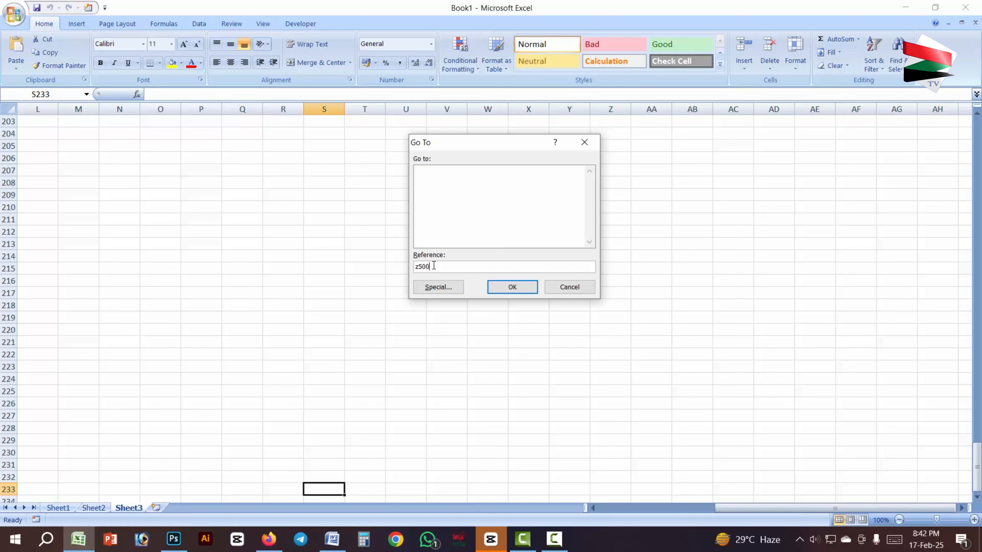
pyautogui.click(511, 288)
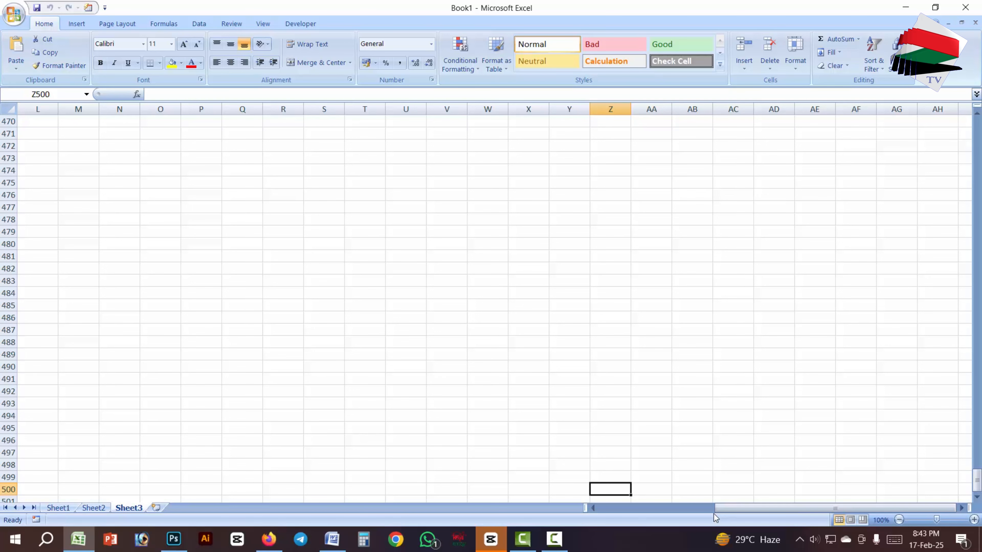
# Try to jump to the reference 600y with Go To and dismiss the resulting message
pyautogui.hotkey('ctrl', 'g')
pyautogui.write('6')
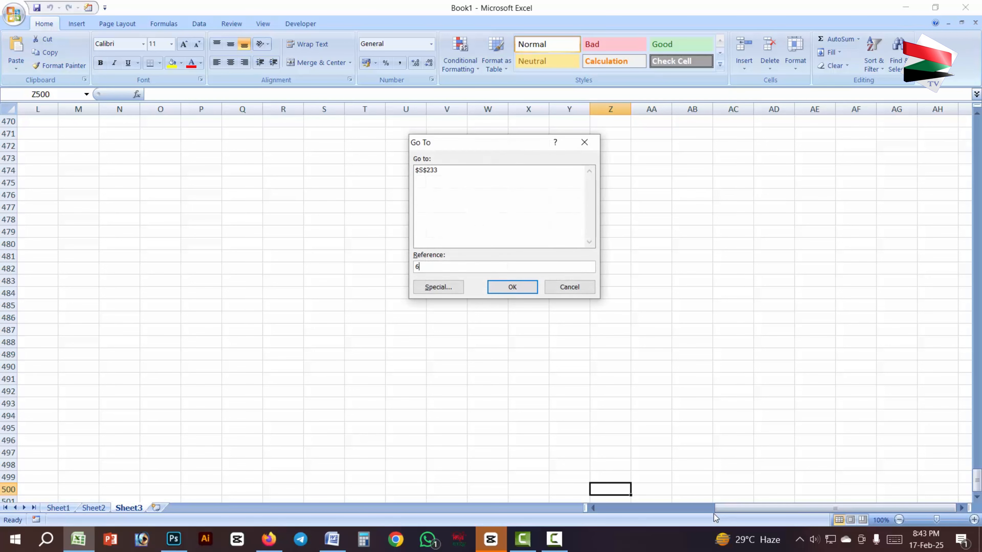
pyautogui.write('00y')
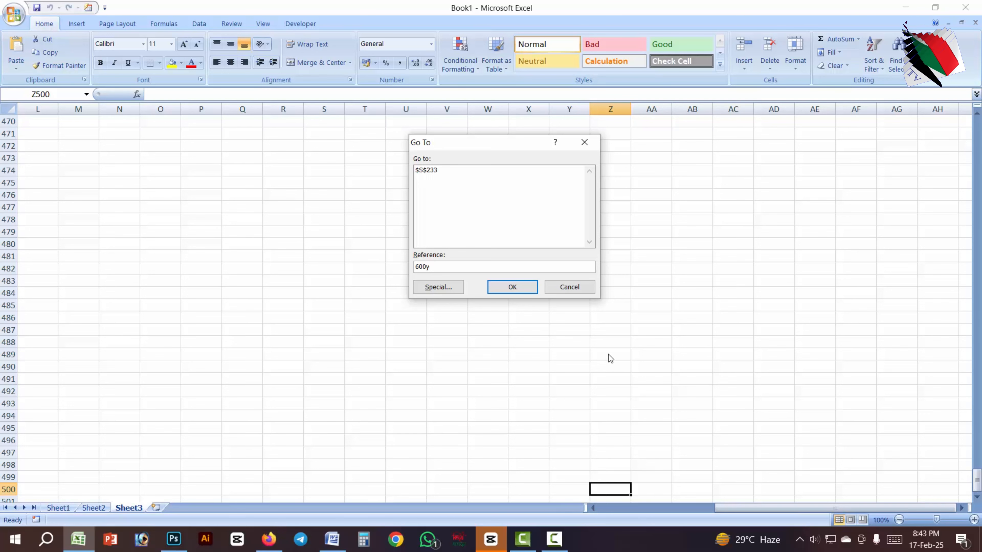
pyautogui.click(518, 287)
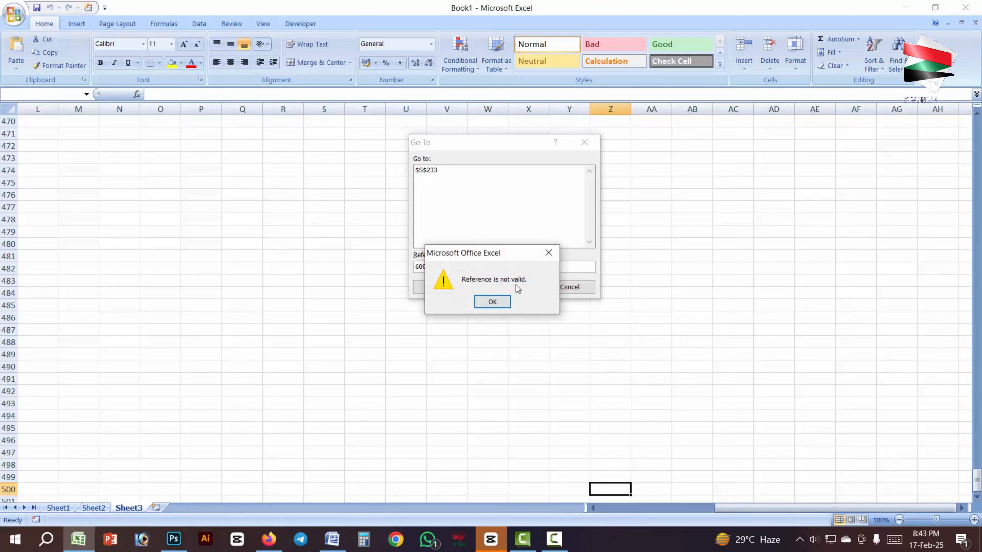
pyautogui.click(492, 301)
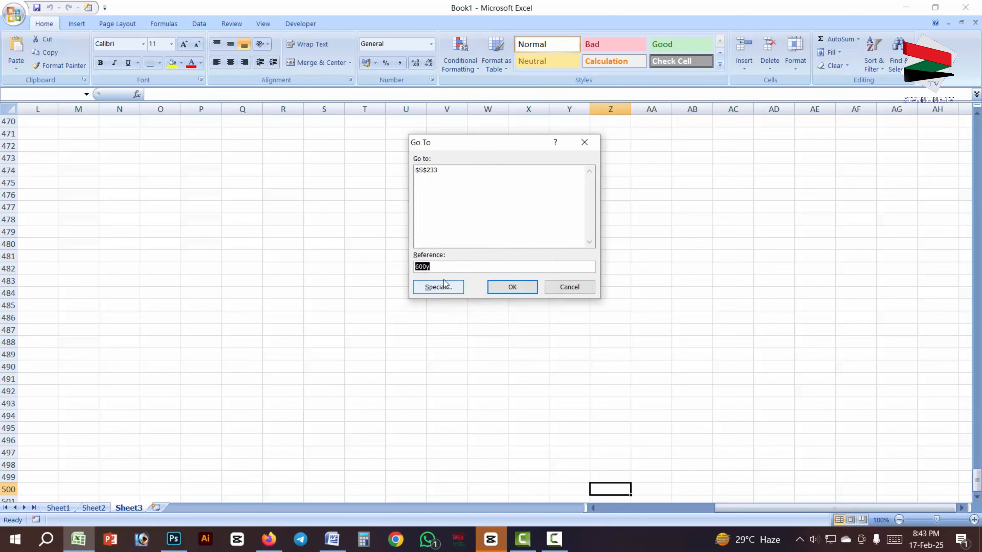
# Correct the Go To reference to y600 and jump to that cell
pyautogui.click(432, 267)
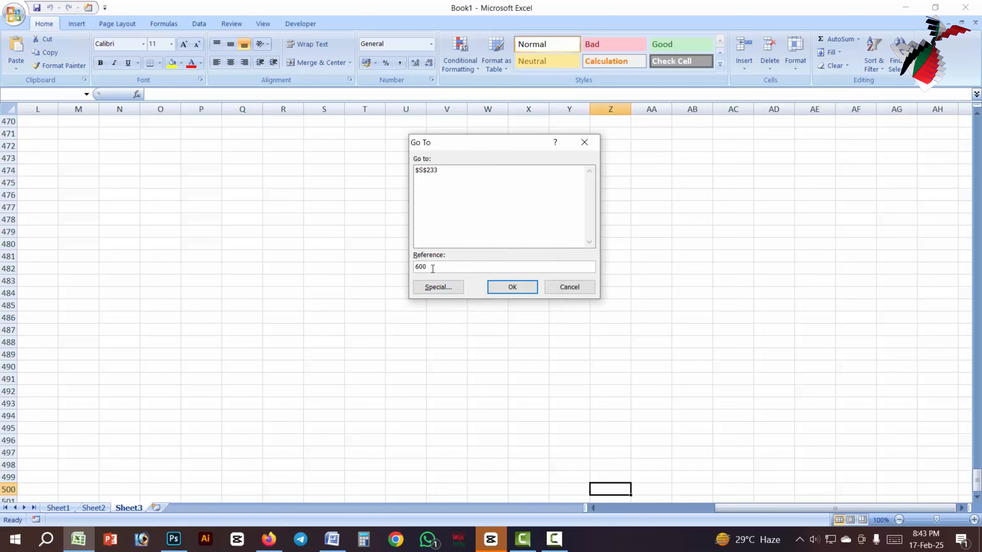
pyautogui.press('BackSpace')
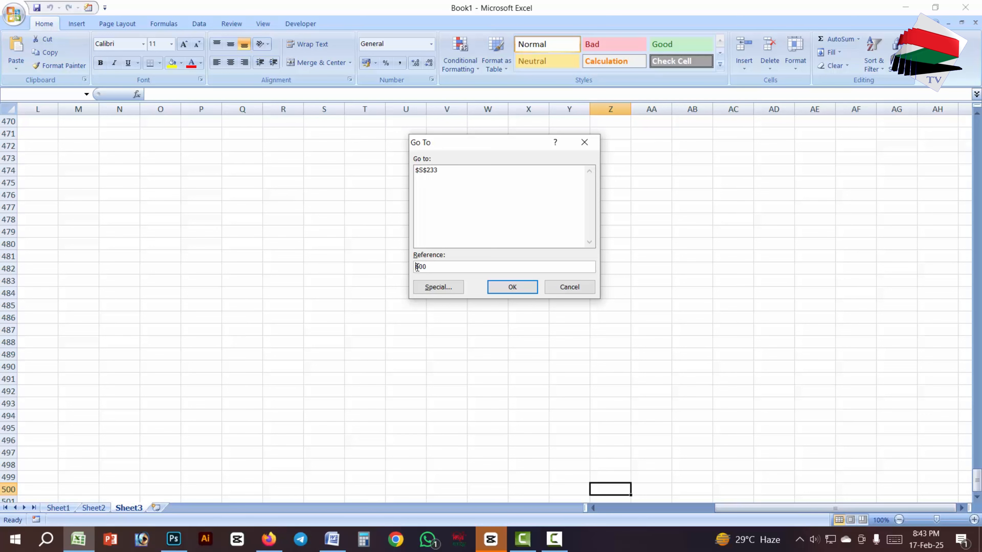
pyautogui.click(417, 267)
pyautogui.write('y')
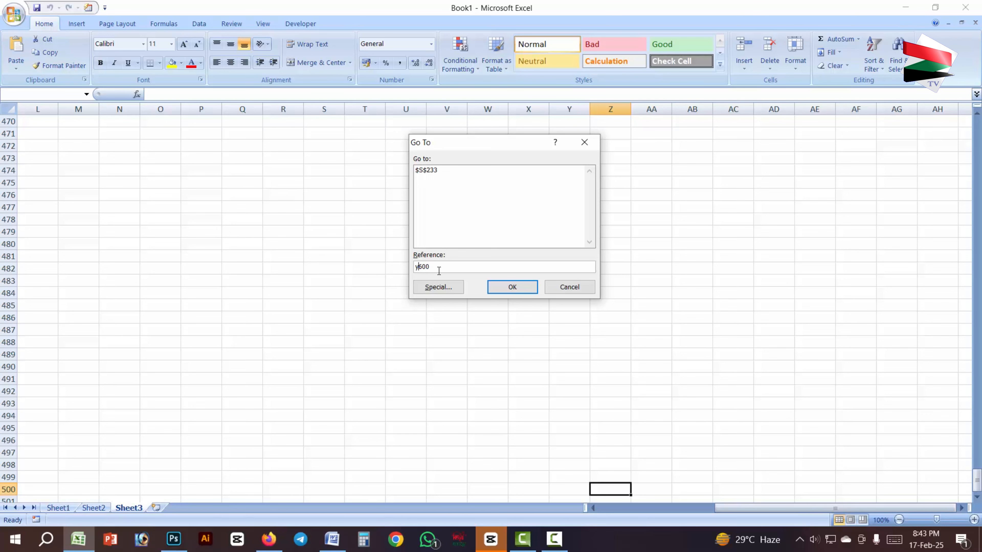
pyautogui.click(513, 288)
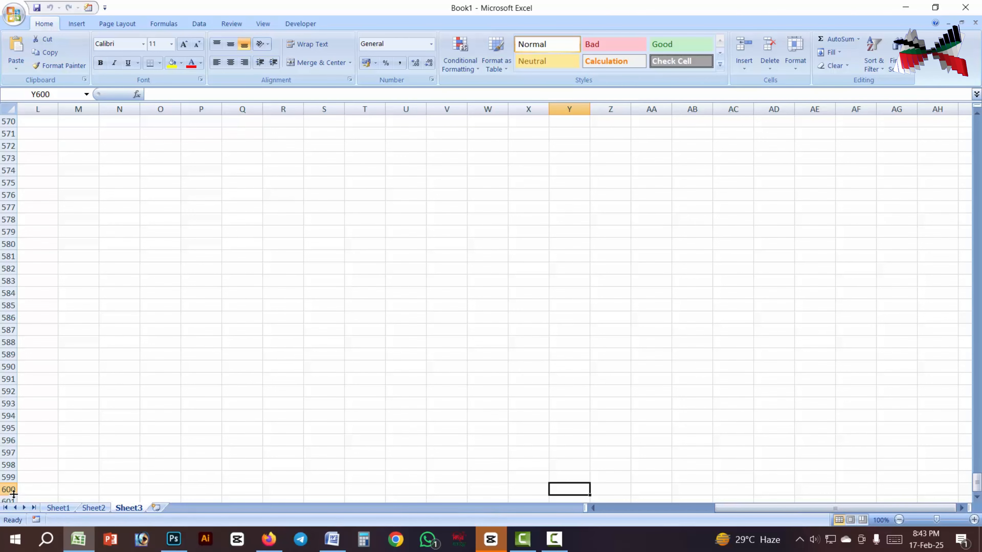
pyautogui.click(315, 414)
# Switch to the Word topic list and select the line "Find = Ctrl+F"
pyautogui.click(332, 539)
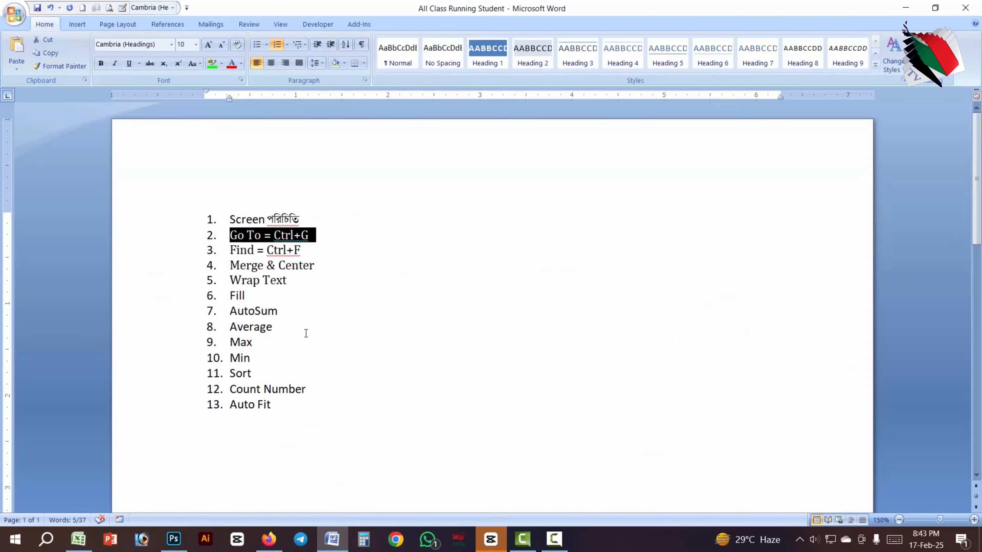
pyautogui.moveTo(311, 250); pyautogui.dragTo(230, 249)
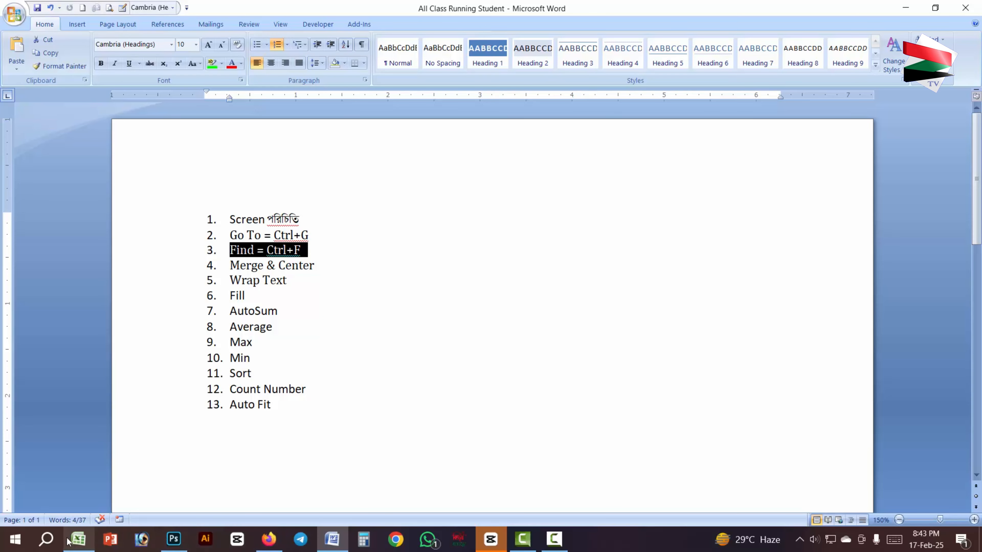
# Switch back to Excel and open the Invoice Sheet workbook from the Desktop folder "Excel Sheet 2025 Update Zakir Education Group"
pyautogui.click(78, 540)
pyautogui.scroll(10, 524, 268)
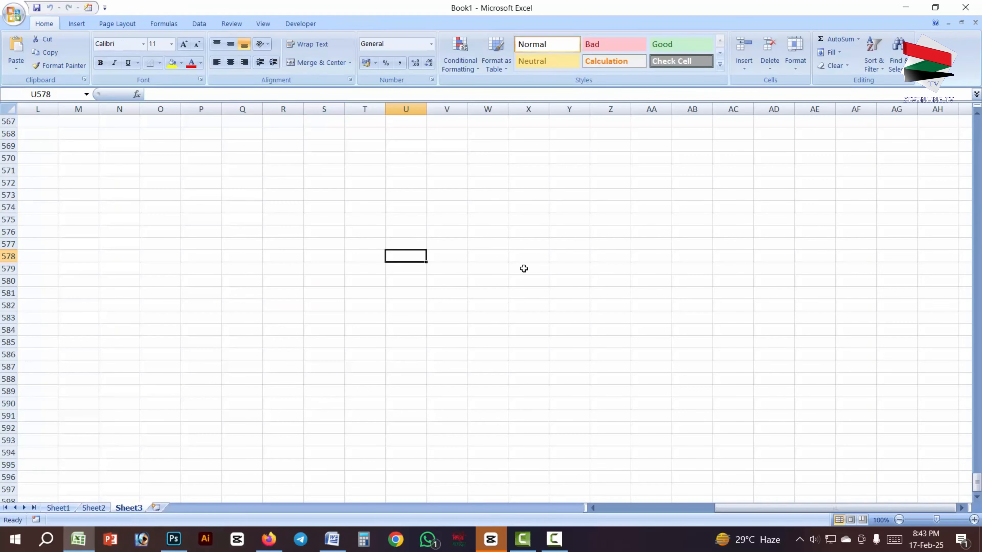
pyautogui.click(18, 18)
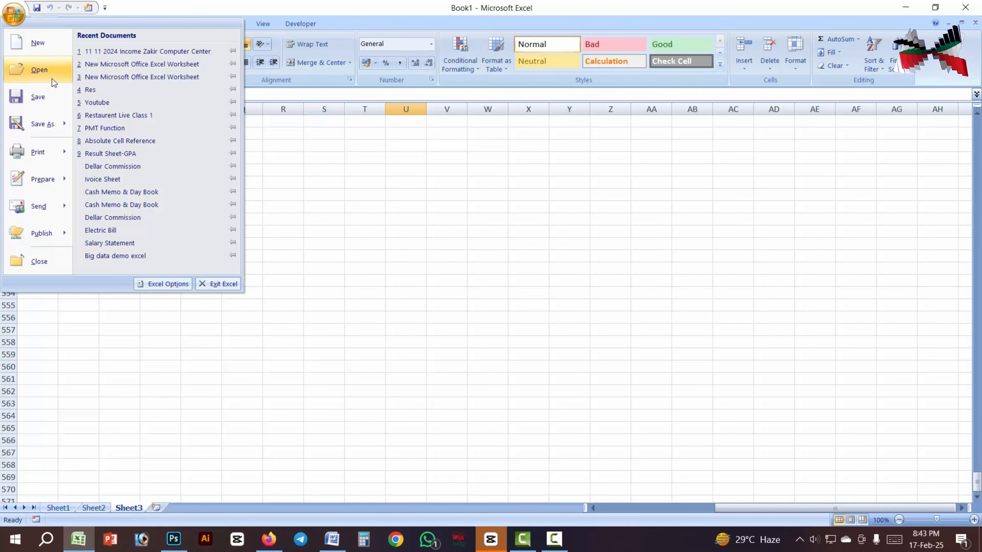
pyautogui.click(48, 73)
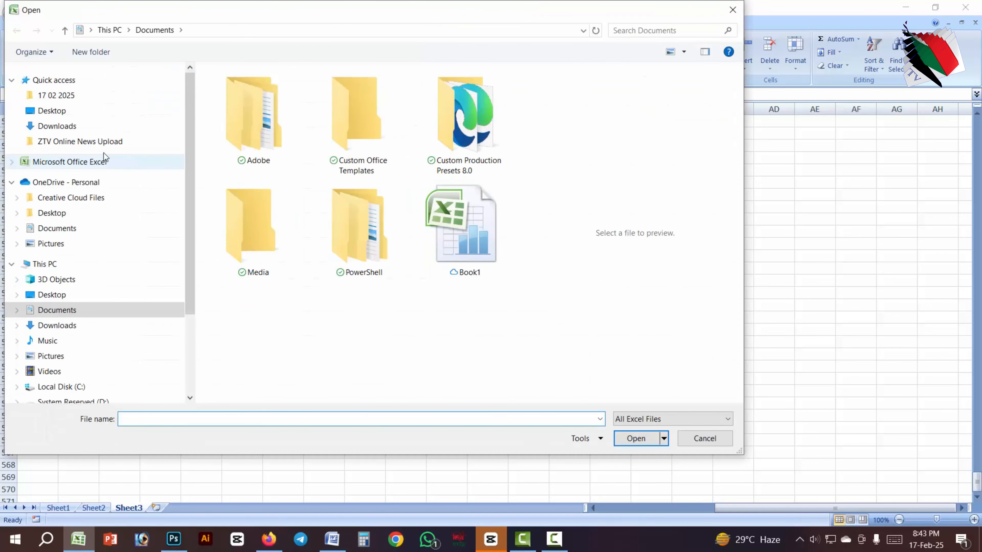
pyautogui.click(53, 113)
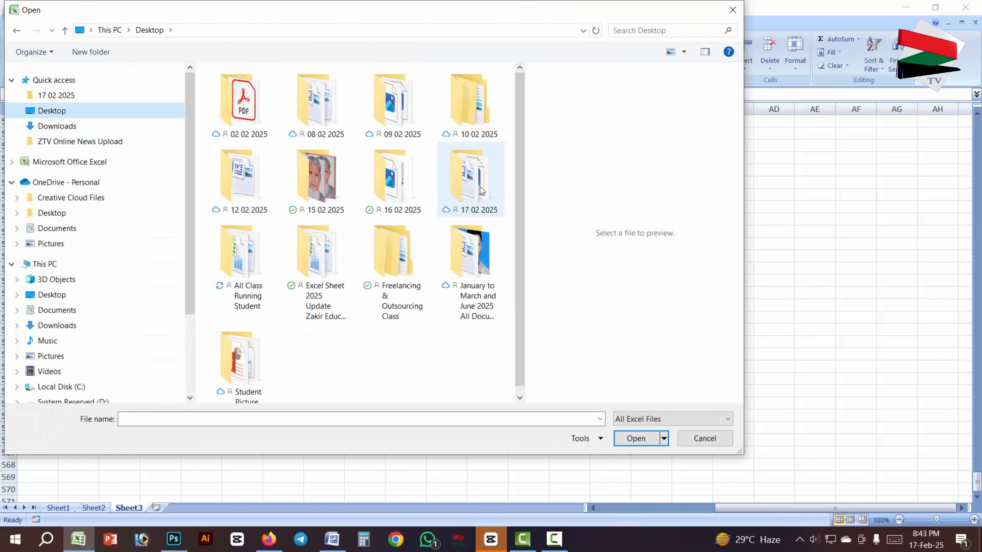
pyautogui.doubleClick(339, 258)
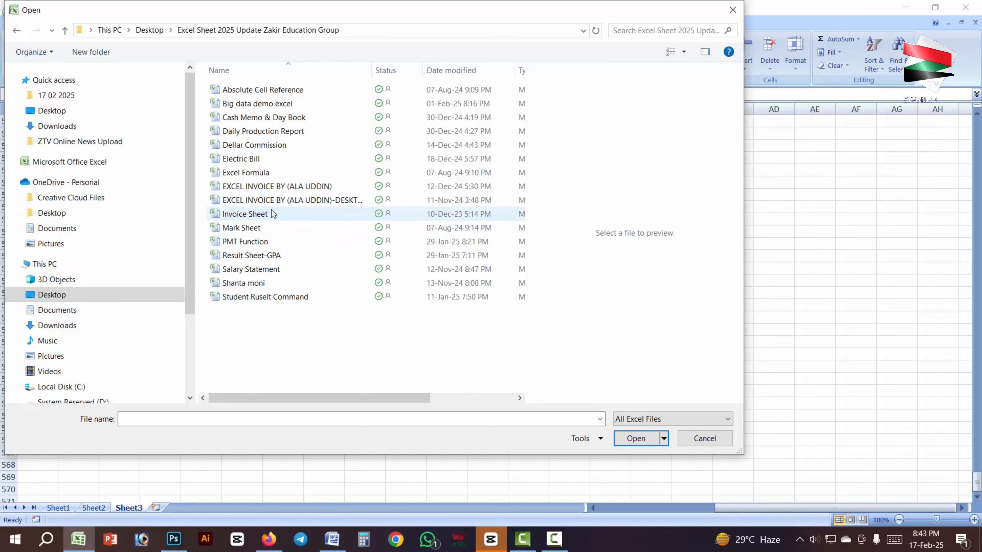
pyautogui.click(263, 213)
pyautogui.click(636, 441)
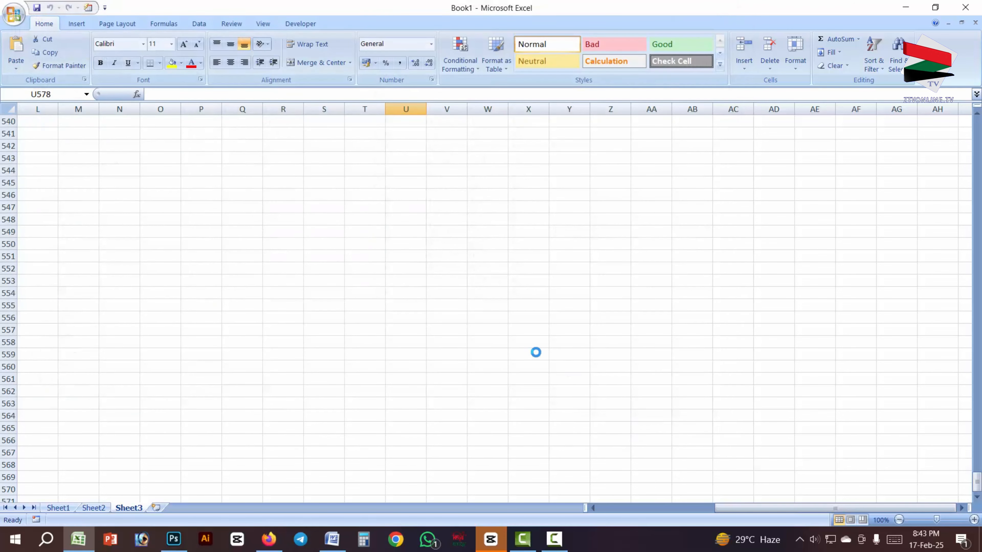
# Starting from cell H15, search the invoice for 500 with Find and step through the matches one by one
pyautogui.click(496, 309)
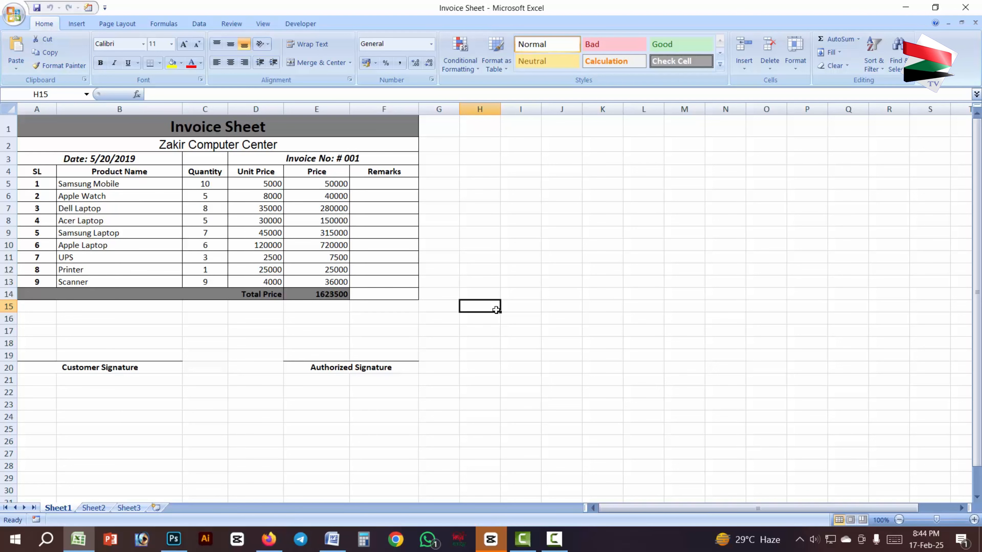
pyautogui.hotkey('ctrl', 'f')
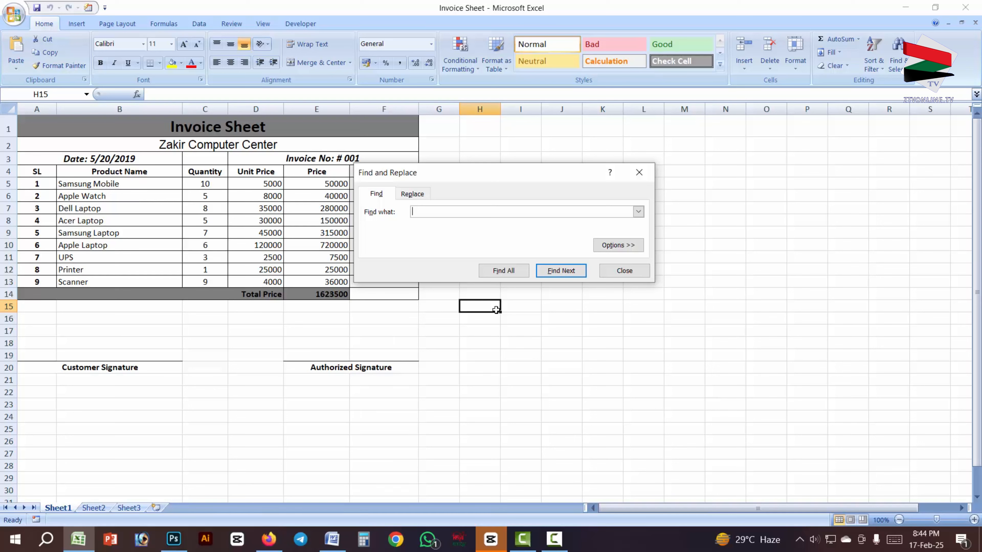
pyautogui.write('500')
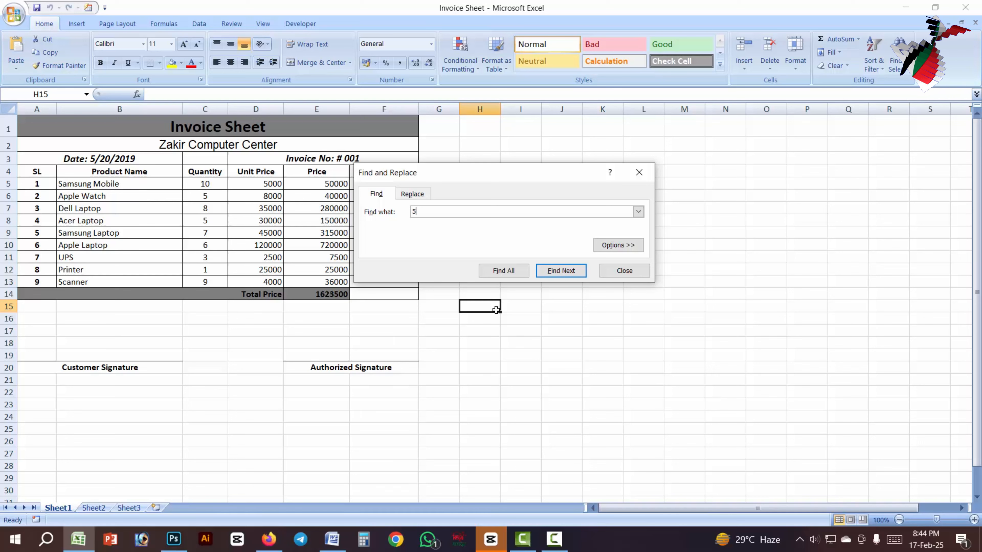
pyautogui.click(568, 272)
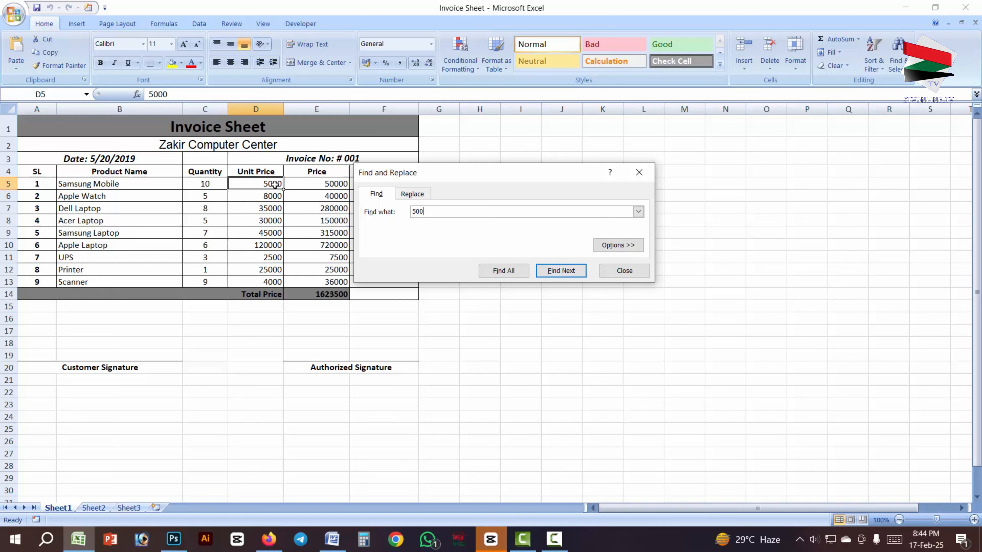
pyautogui.click(566, 275)
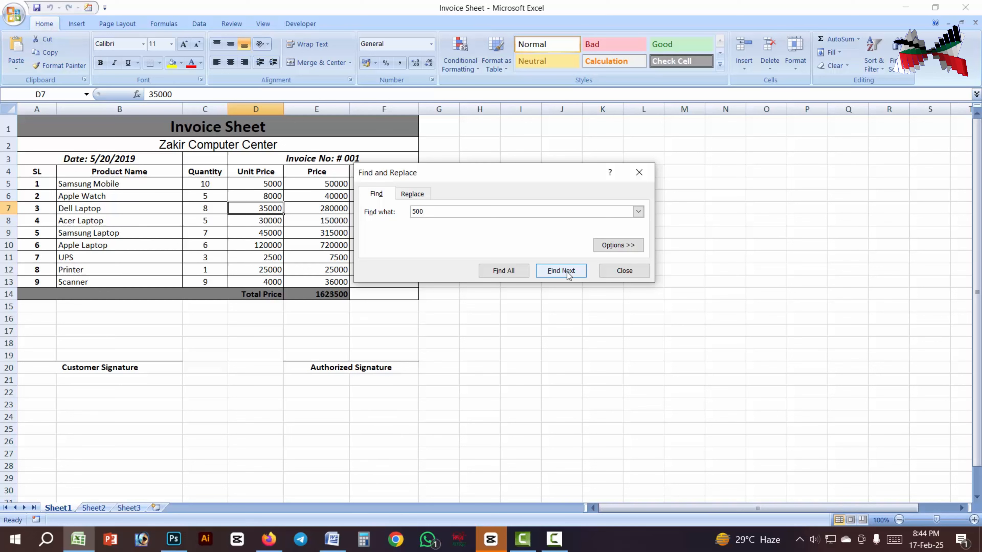
pyautogui.click(566, 271)
pyautogui.click(567, 272)
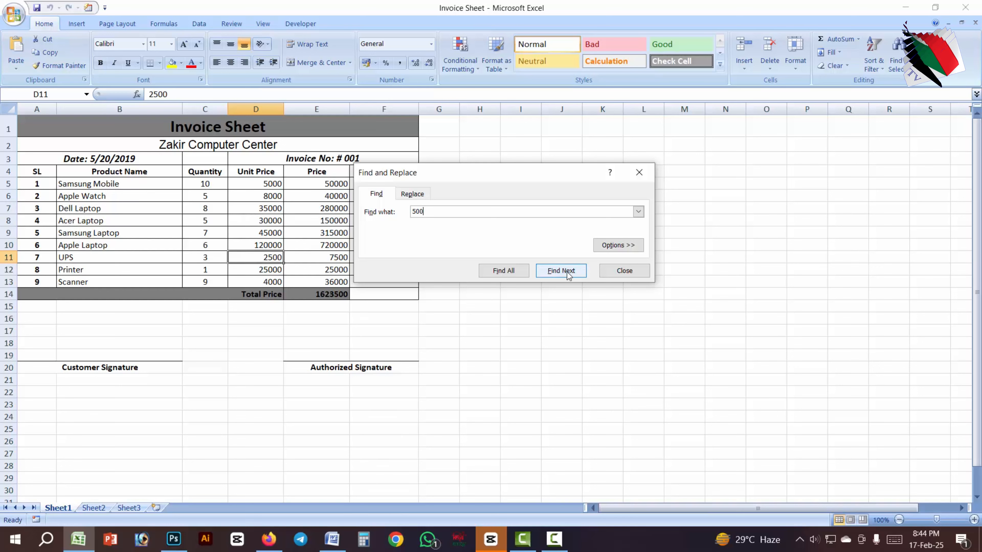
pyautogui.click(567, 272)
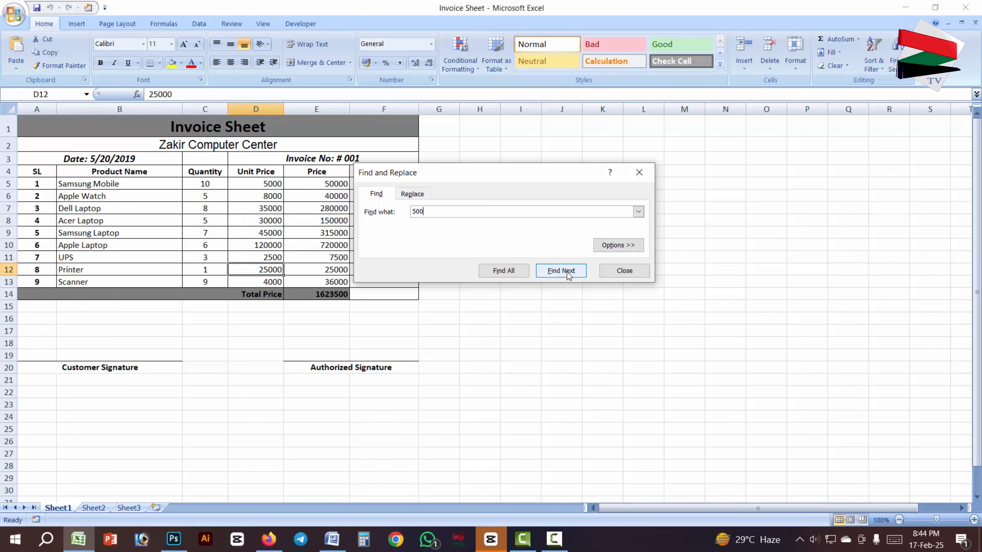
pyautogui.click(567, 271)
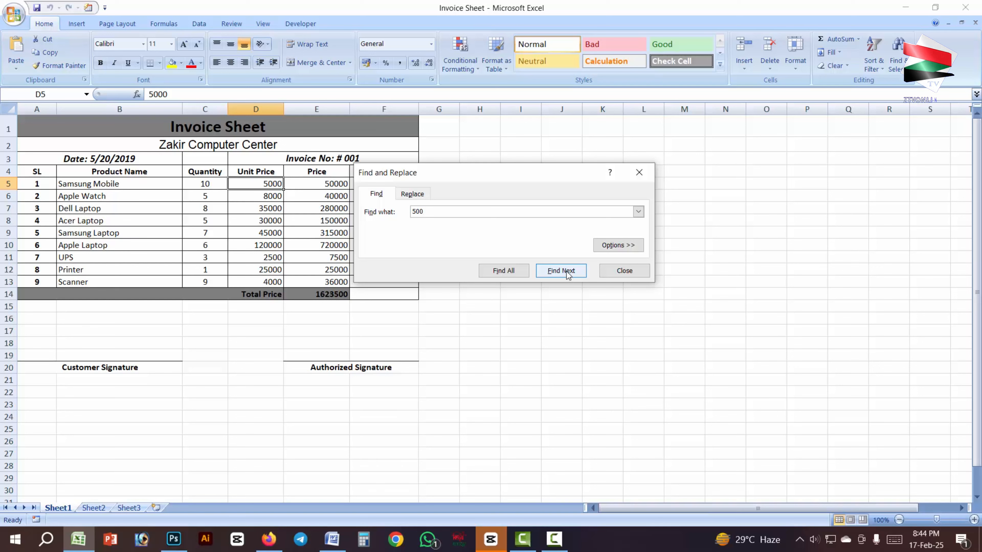
# Search the invoice for "computer", move the Find and Replace dialog clear of the table, repeat the search several times and close the dialog
pyautogui.doubleClick(437, 209)
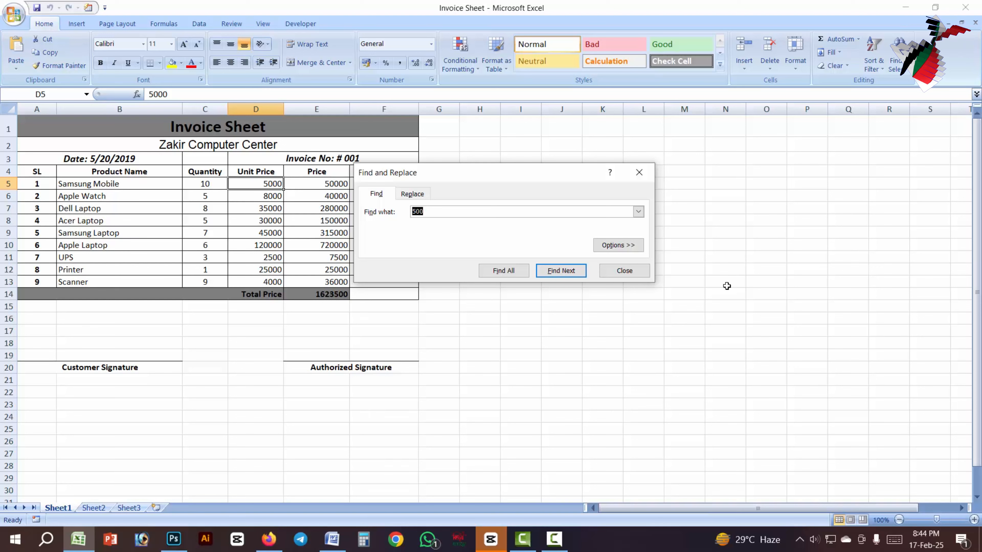
pyautogui.write('computer')
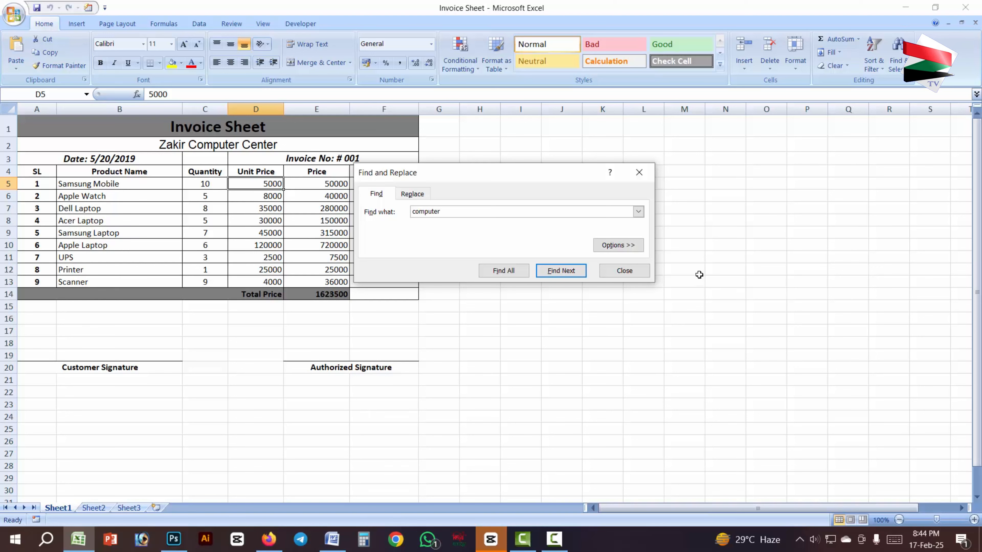
pyautogui.click(565, 271)
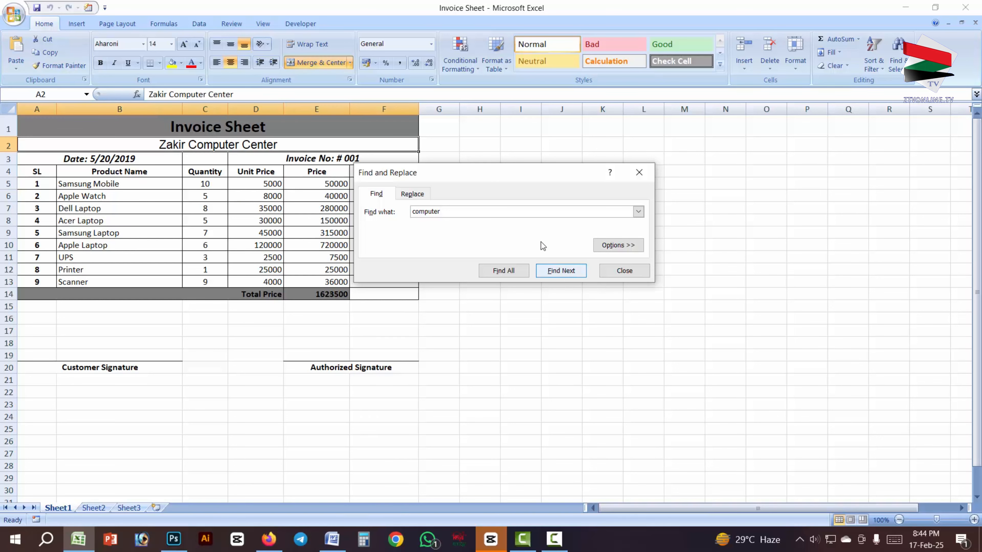
pyautogui.moveTo(518, 179); pyautogui.dragTo(672, 203)
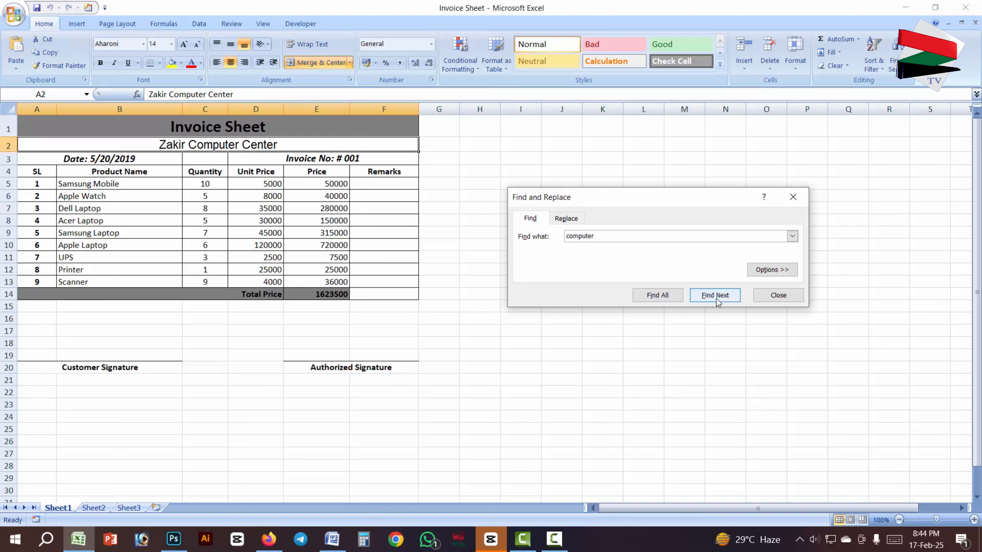
pyautogui.click(563, 340)
pyautogui.click(717, 297)
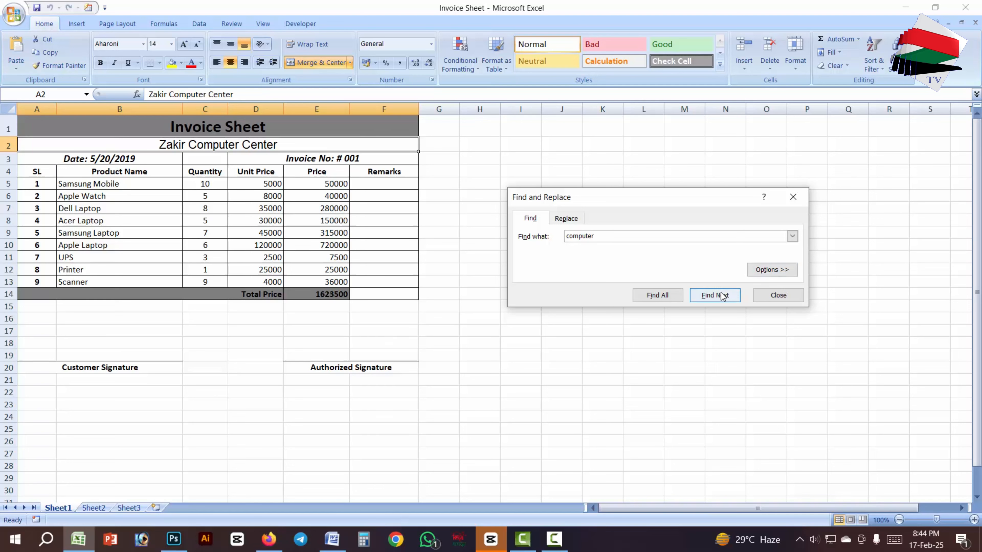
pyautogui.click(722, 296)
pyautogui.click(722, 296)
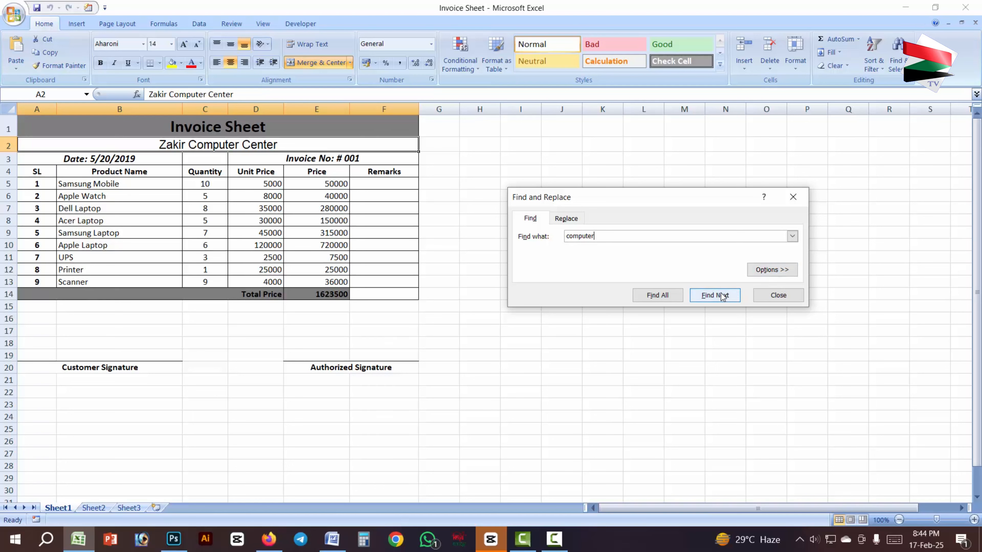
pyautogui.click(722, 296)
pyautogui.click(722, 296)
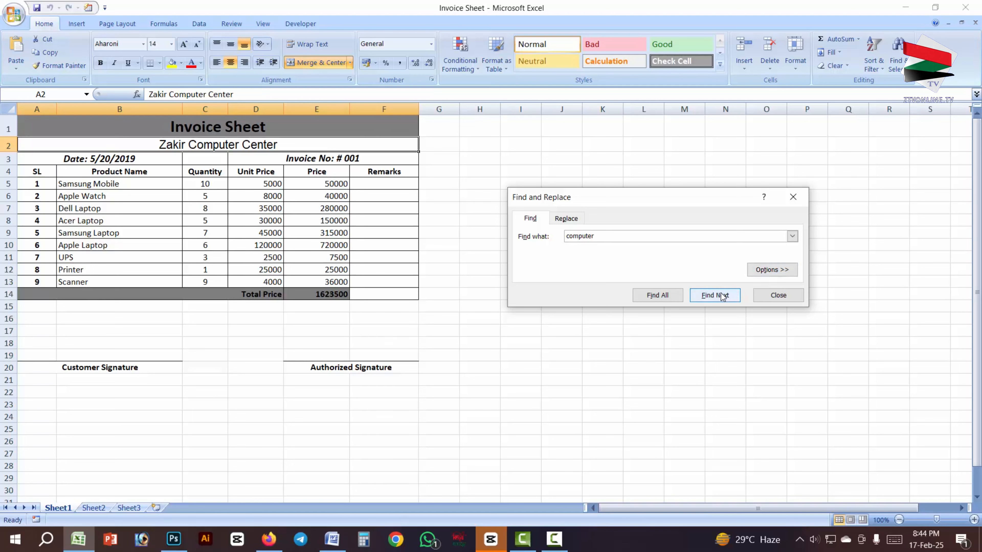
pyautogui.click(722, 297)
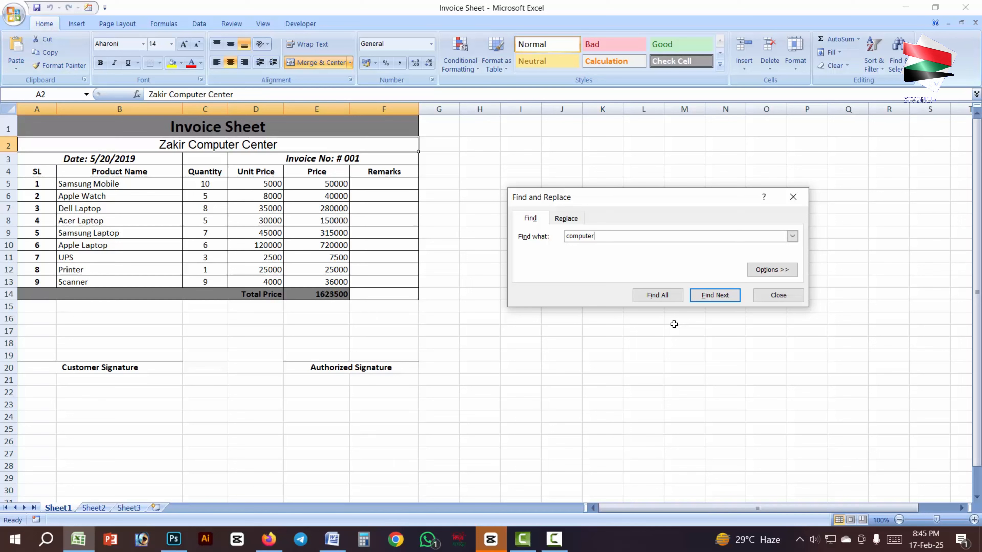
pyautogui.click(778, 295)
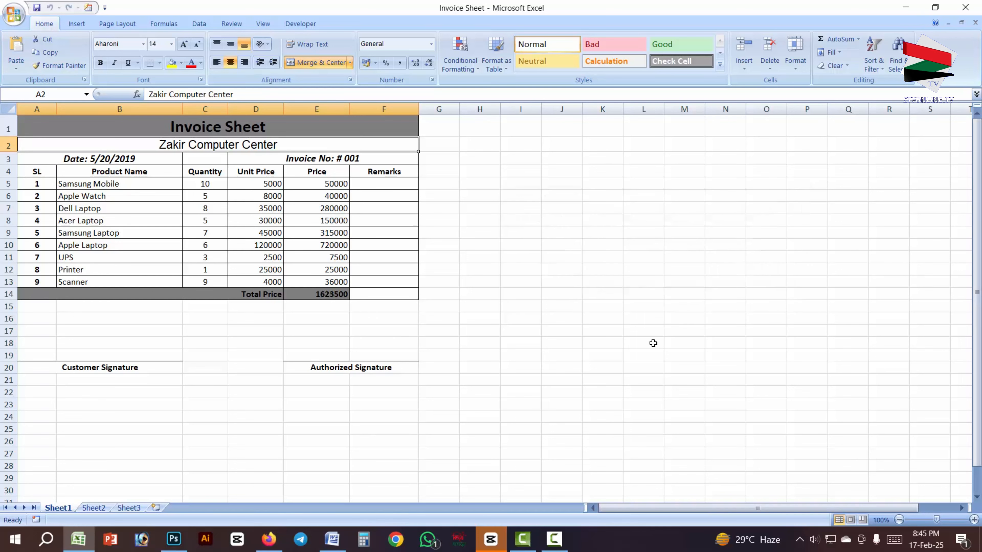
# Switch to the Word topic list and select the line "Merge & Center"
pyautogui.click(332, 539)
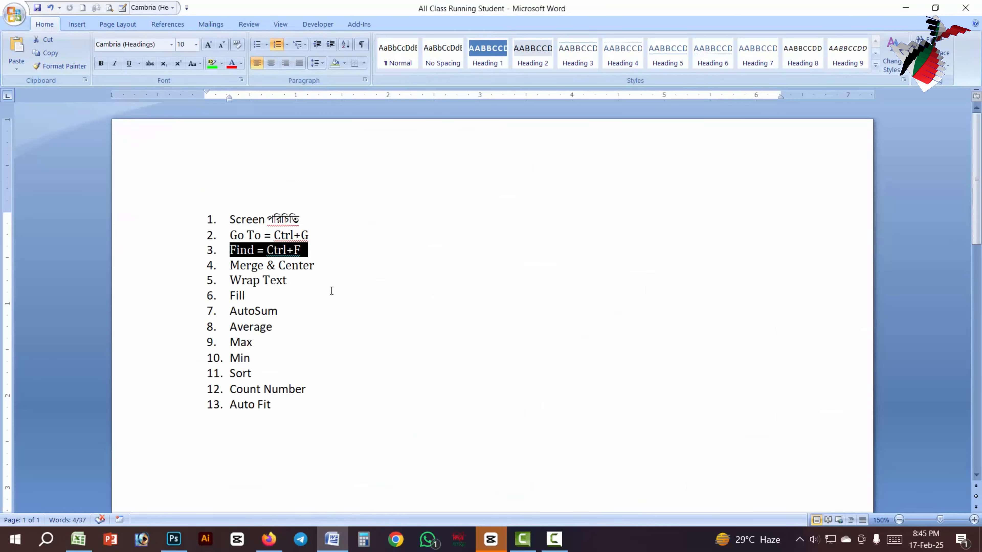
pyautogui.moveTo(322, 266); pyautogui.dragTo(229, 266)
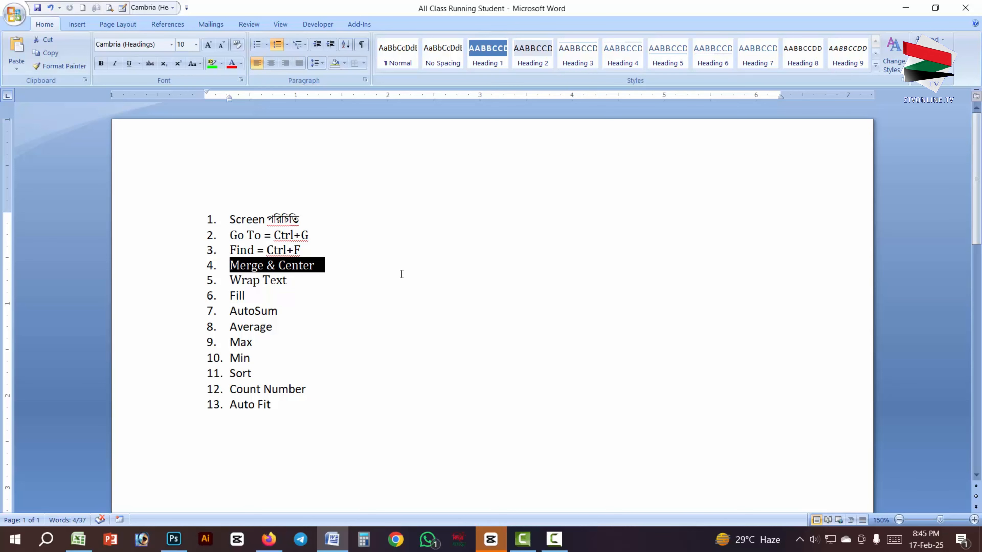
pyautogui.click(556, 540)
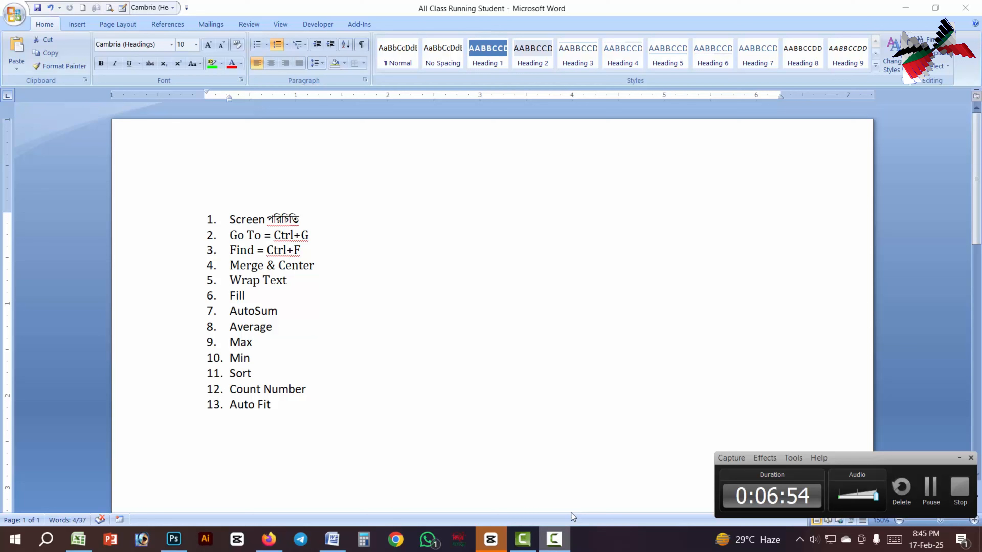
pyautogui.click(932, 488)
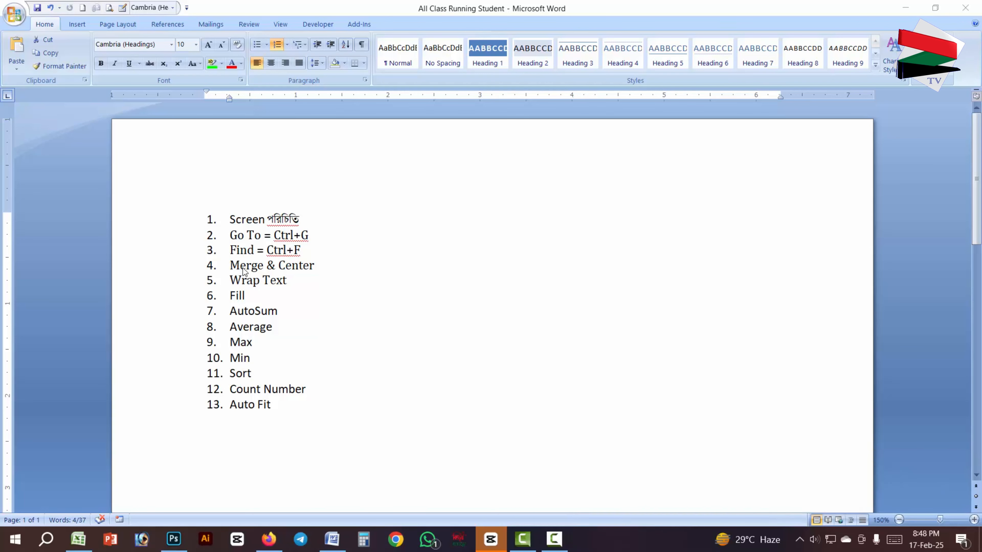
# Select the "Merge & Center" line in Word, switch to the Invoice Sheet workbook in Excel, and merge and center cells F26:F32
pyautogui.click(297, 271)
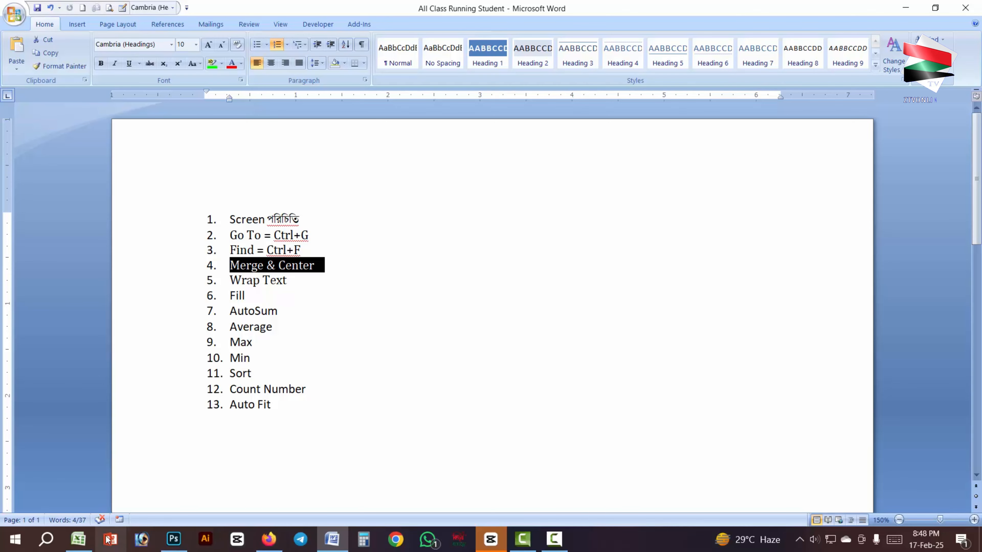
pyautogui.click(78, 540)
pyautogui.scroll(-2, 608, 308)
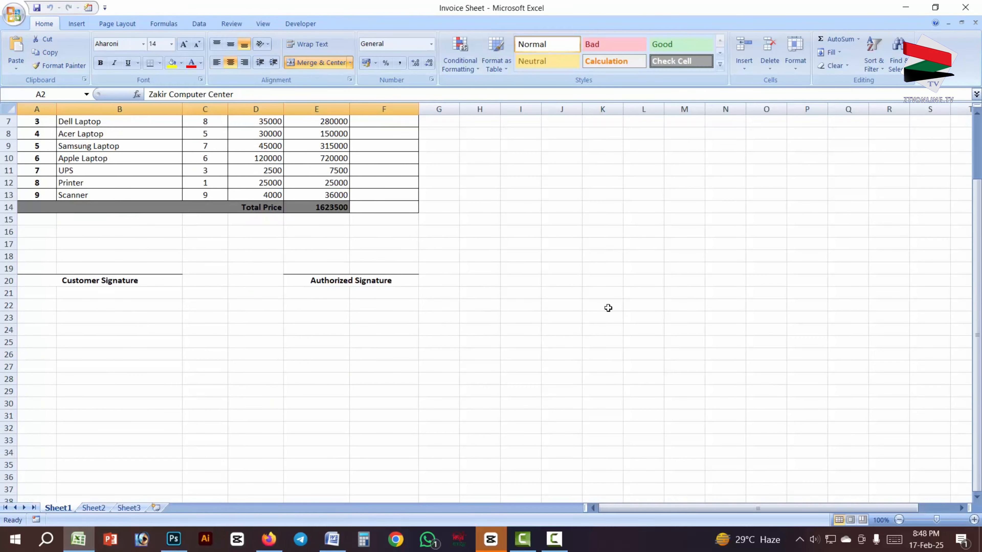
pyautogui.scroll(-3, 608, 308)
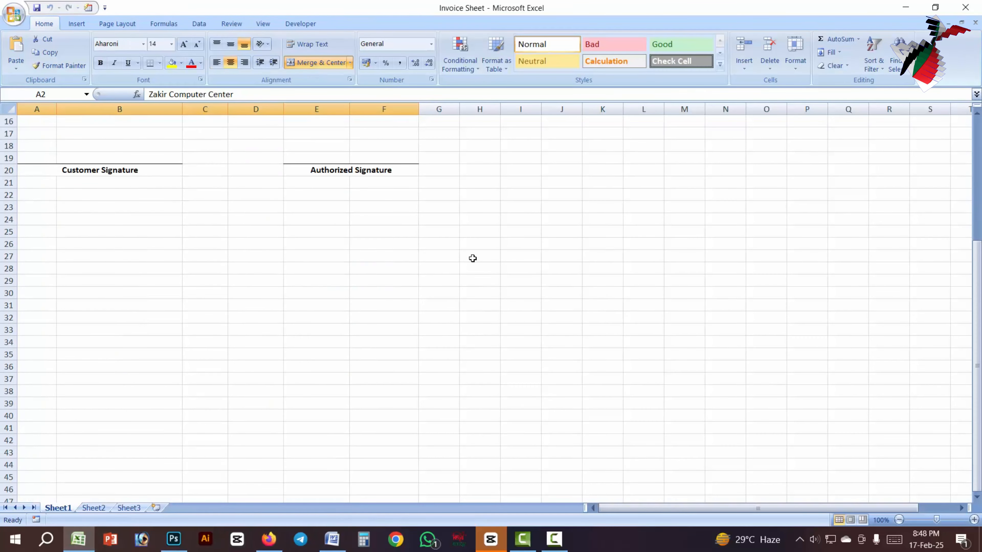
pyautogui.moveTo(387, 240); pyautogui.dragTo(373, 314)
pyautogui.click(324, 61)
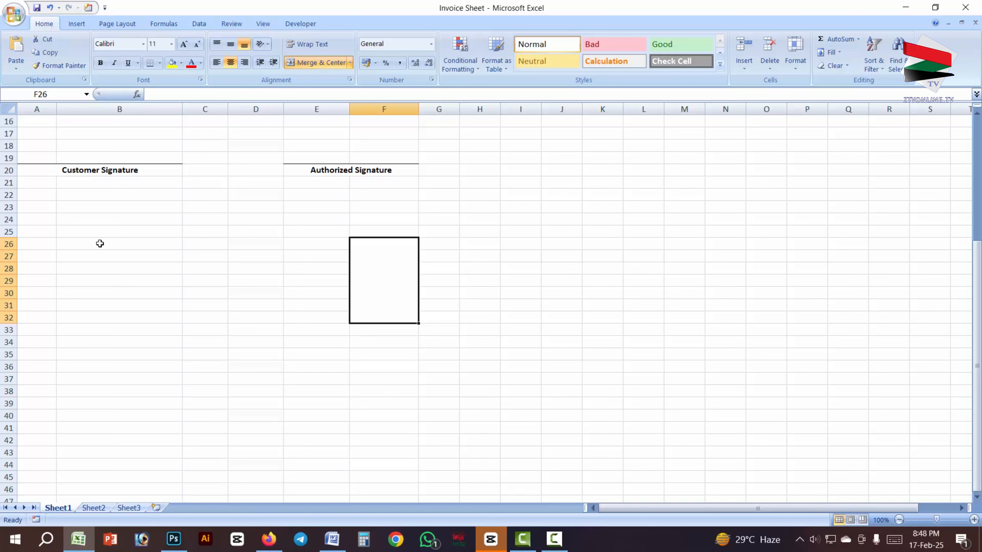
# Merge and center cells B26:E26 and, as a second block, the row 21 cells from column J to O
pyautogui.moveTo(97, 243); pyautogui.dragTo(288, 244)
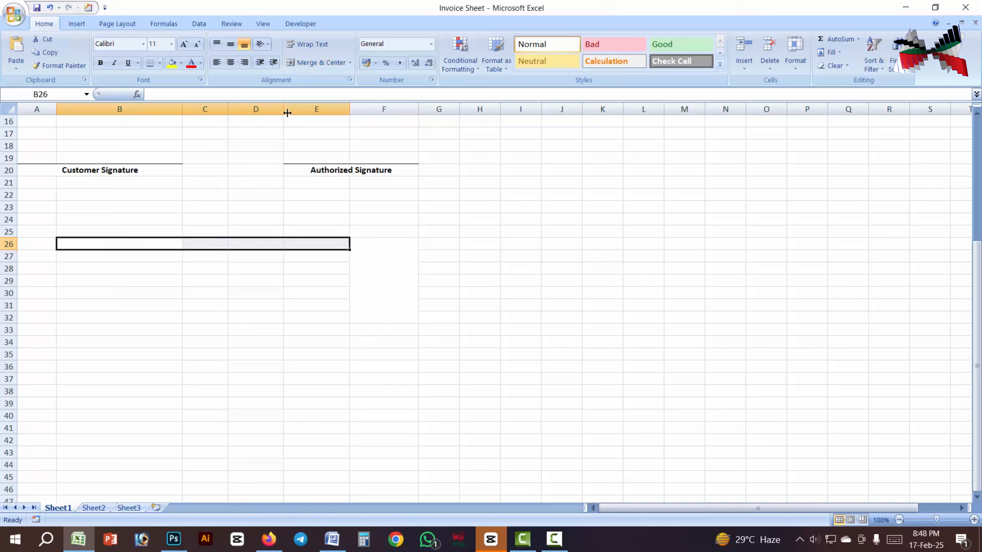
pyautogui.click(321, 62)
pyautogui.click(563, 183)
pyautogui.moveTo(563, 182); pyautogui.dragTo(780, 185)
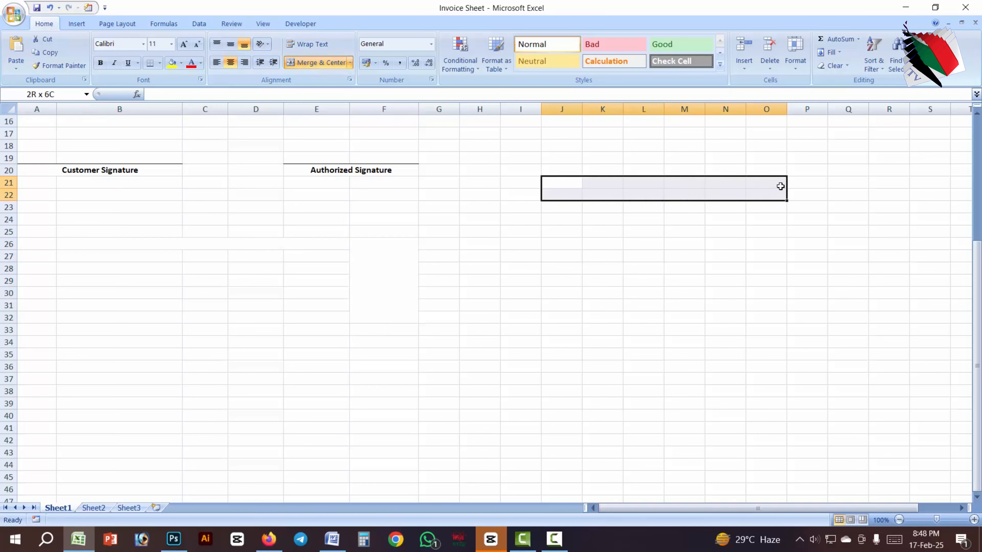
pyautogui.click(321, 63)
# Merge and center the block K27:P39, then unmerge it again and deselect it
pyautogui.moveTo(614, 256); pyautogui.dragTo(812, 406)
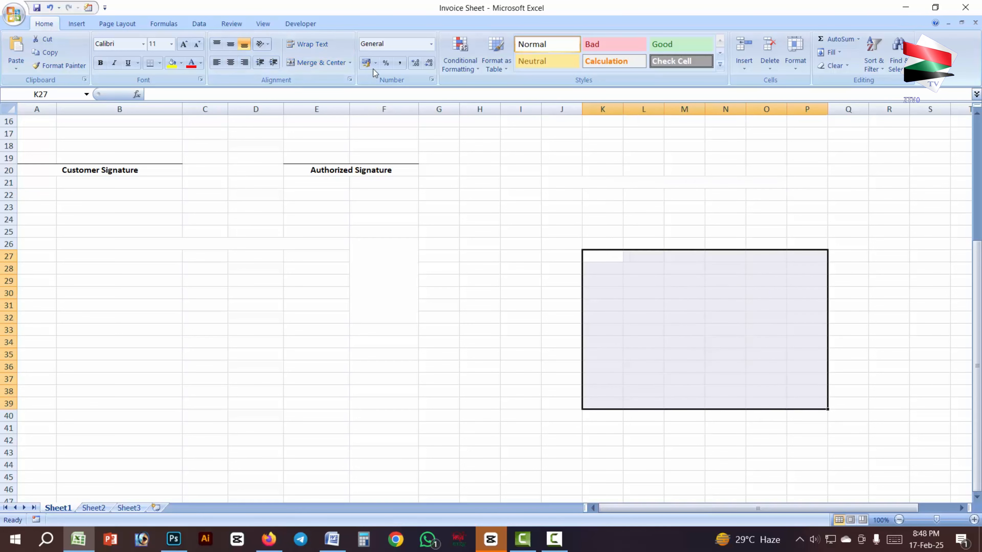
pyautogui.click(321, 62)
pyautogui.click(800, 222)
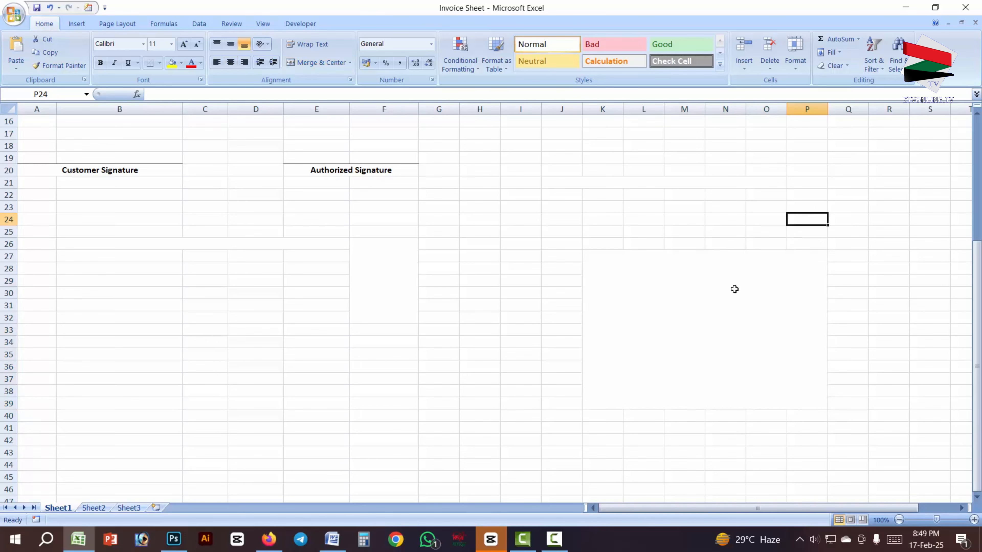
pyautogui.click(730, 287)
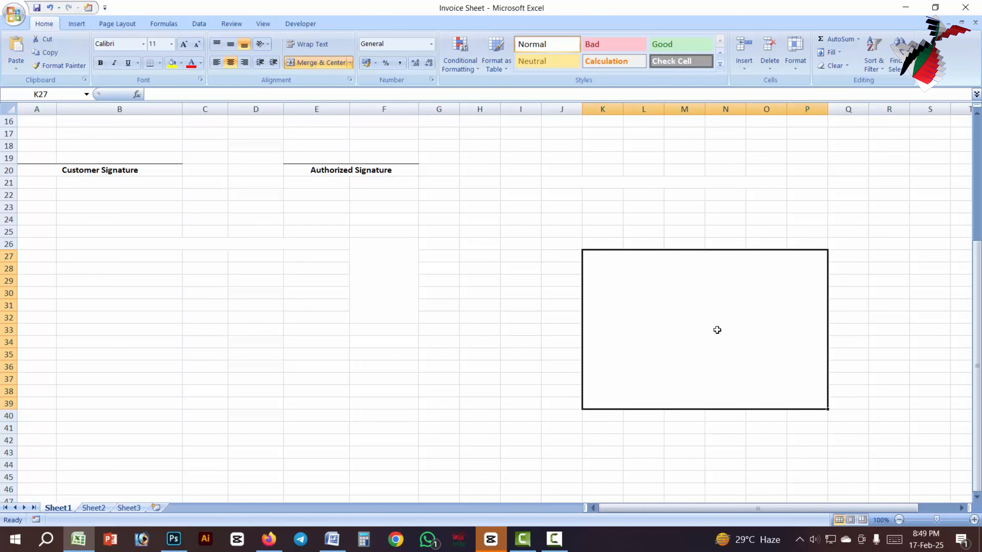
pyautogui.click(321, 62)
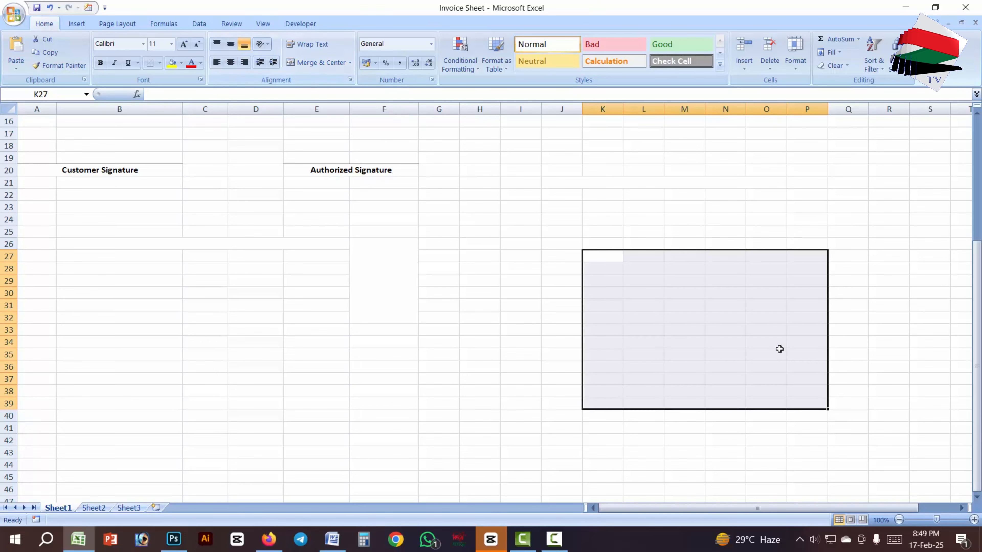
pyautogui.click(440, 294)
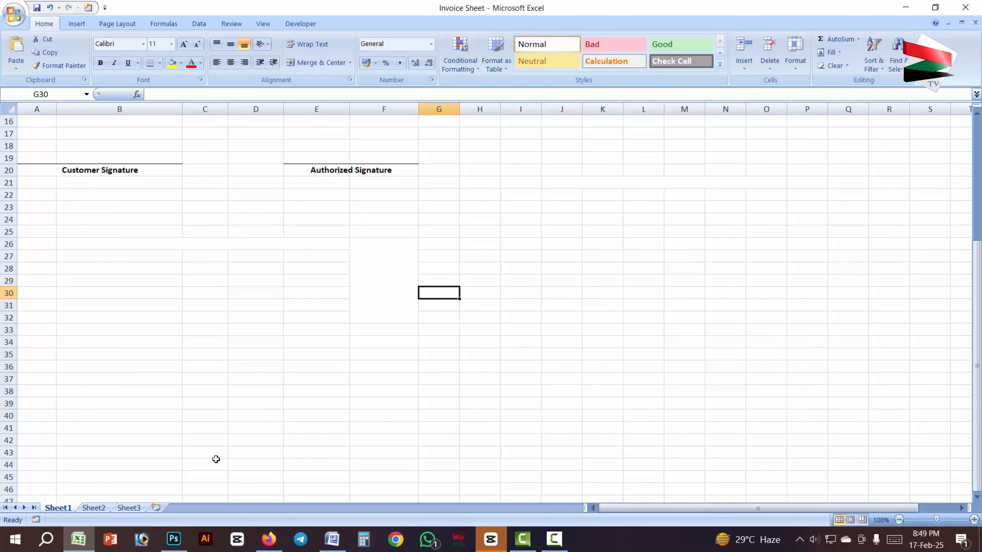
# Switch to the Word topic list, select the line "Wrap Text" and return to the Excel workbook
pyautogui.click(331, 540)
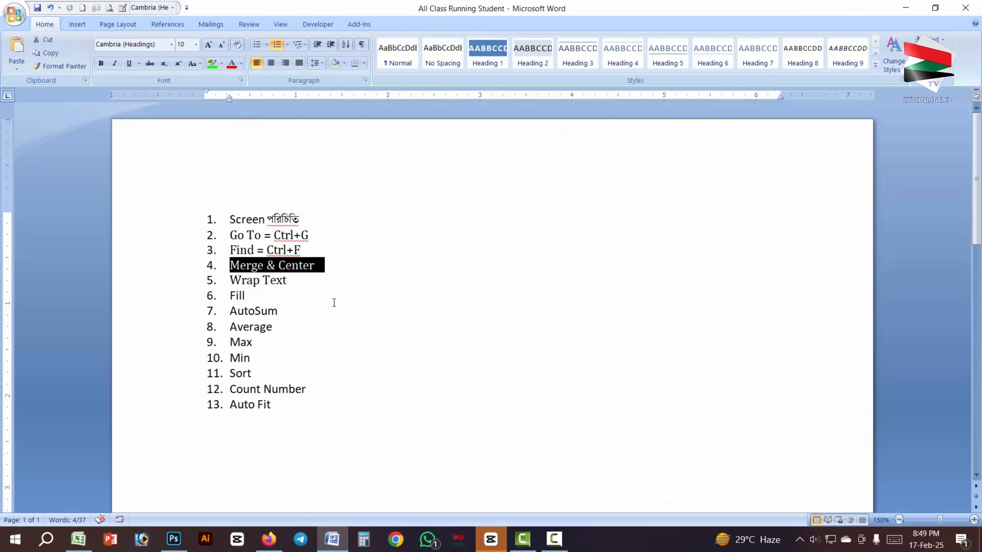
pyautogui.tripleClick(292, 283)
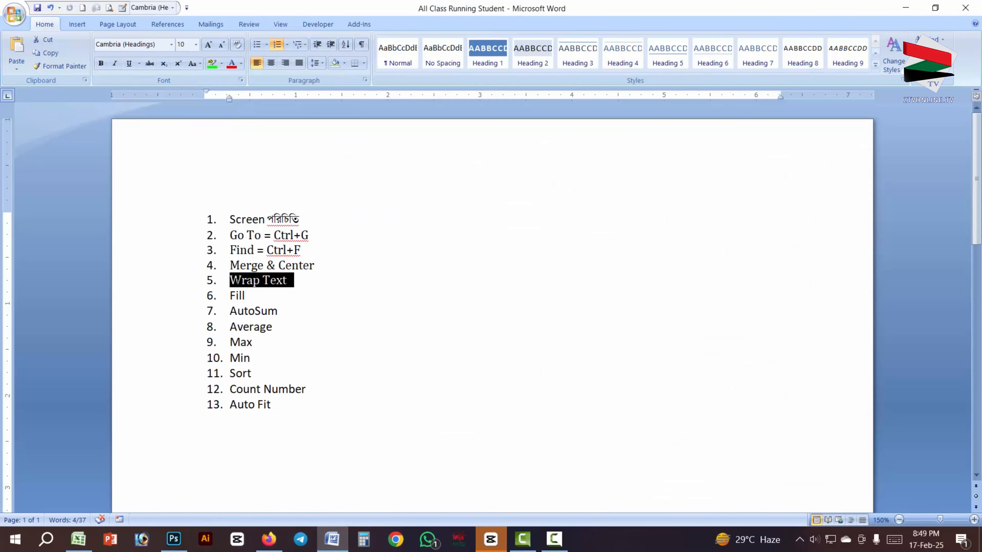
pyautogui.click(79, 540)
# Enter a long line of filler text starting with "jkh kjhlkjhkjh" in the empty cell H49 and apply Wrap Text to it
pyautogui.click(587, 281)
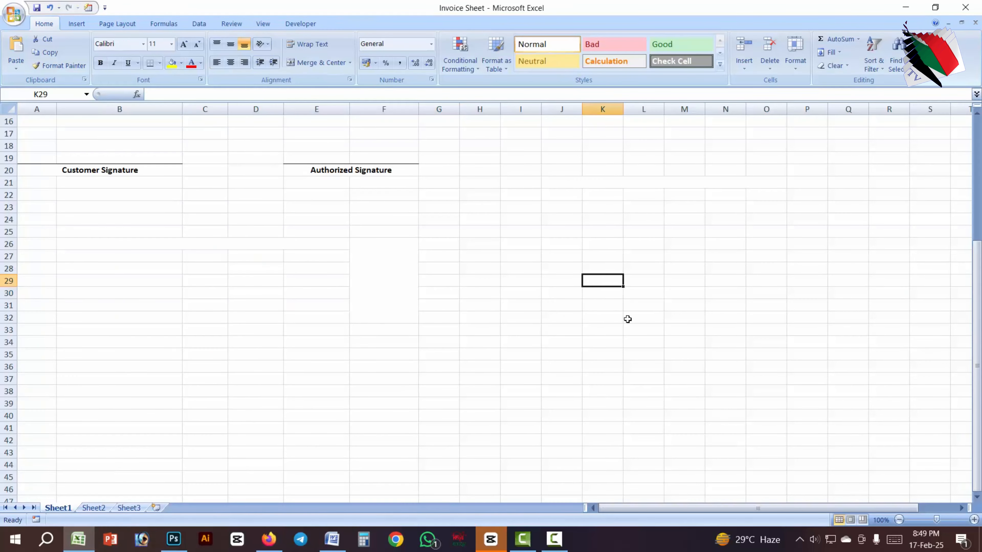
pyautogui.scroll(-8, 626, 309)
pyautogui.click(480, 230)
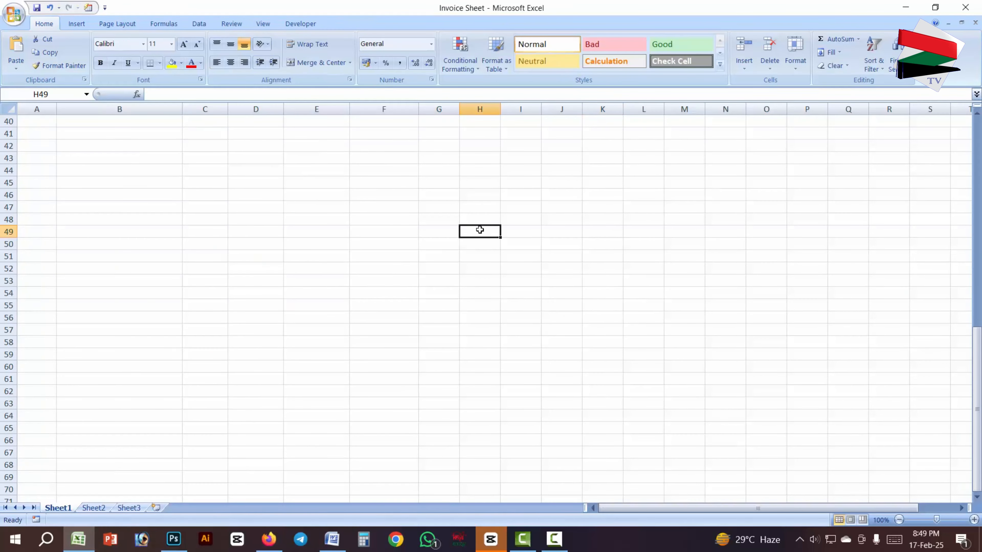
pyautogui.write('jkh kjhlkj')
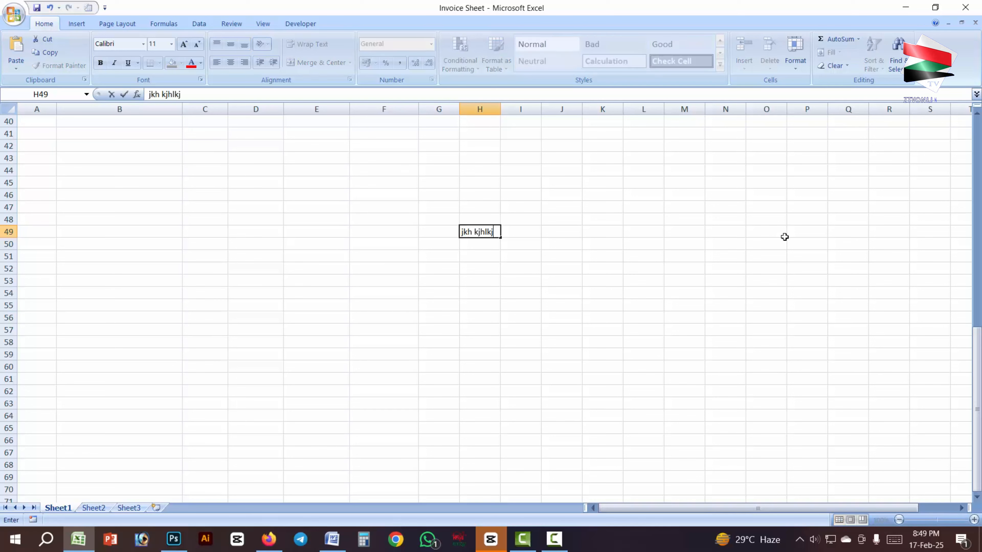
pyautogui.write('hkjh kjhkjh kjhkjhkjl kjh kj')
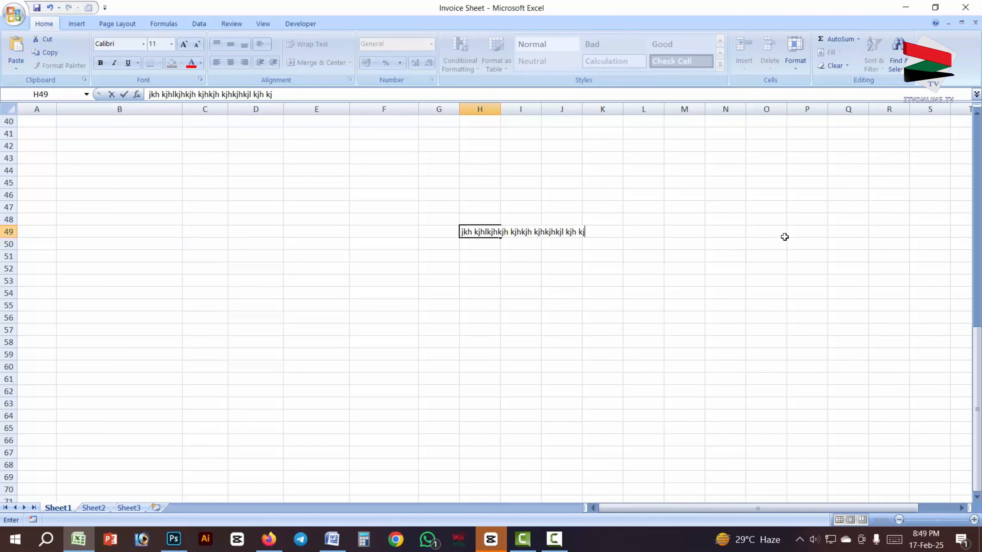
pyautogui.write('hkjhkjhkj hkjkjh')
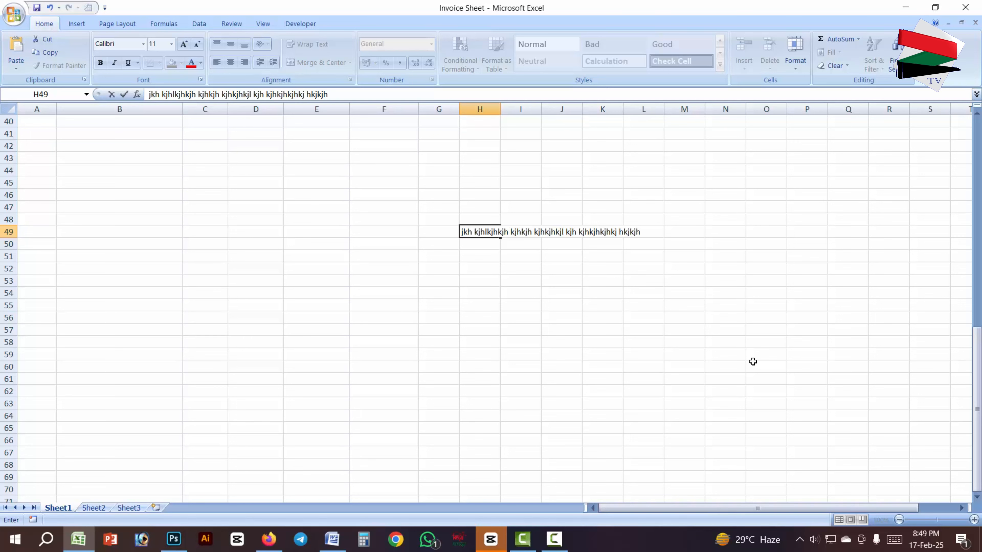
pyautogui.write('kljlkjlkjlklkjlkjlkj')
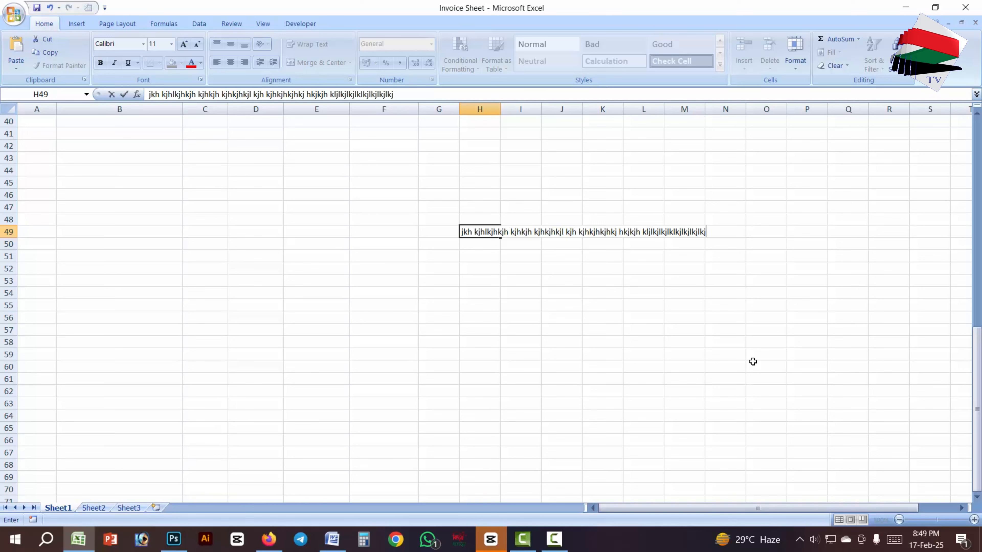
pyautogui.click(588, 321)
pyautogui.click(472, 231)
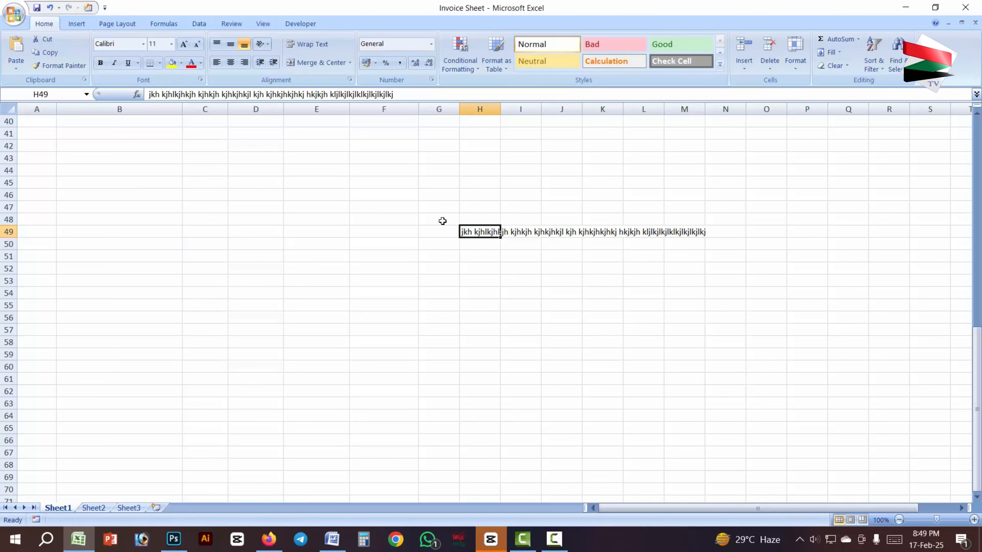
pyautogui.click(307, 46)
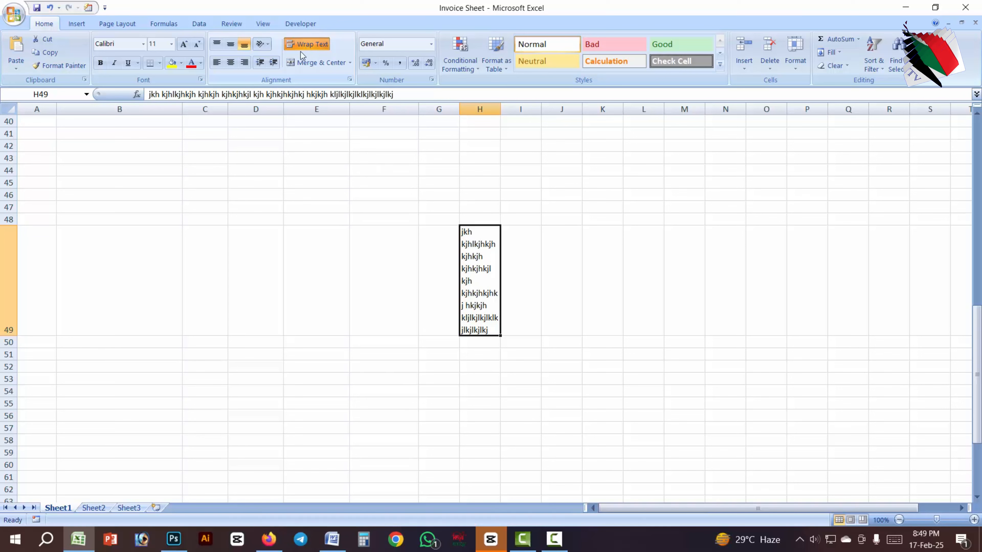
# Switch to the Word topic list, select the line "Fill" and go back to the Excel workbook
pyautogui.click(344, 541)
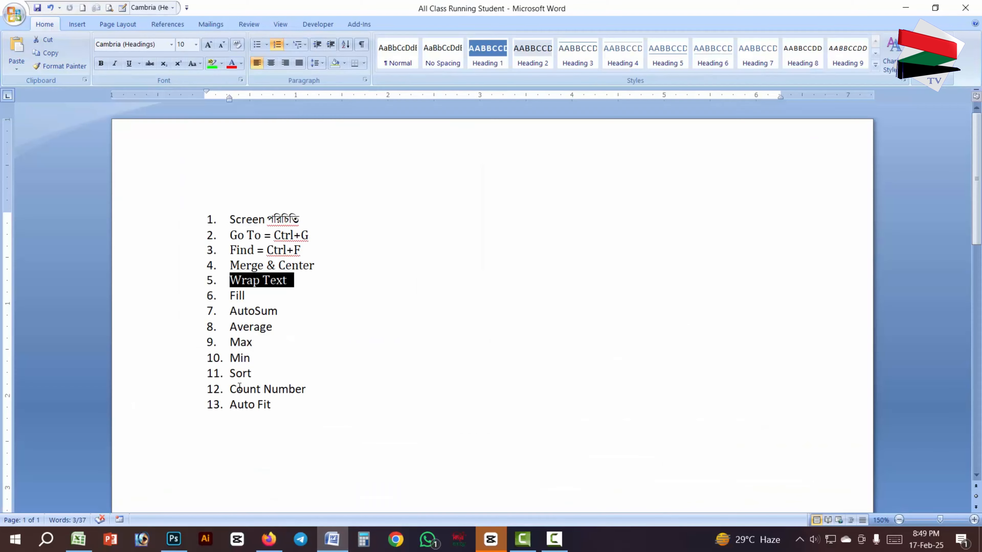
pyautogui.tripleClick(246, 296)
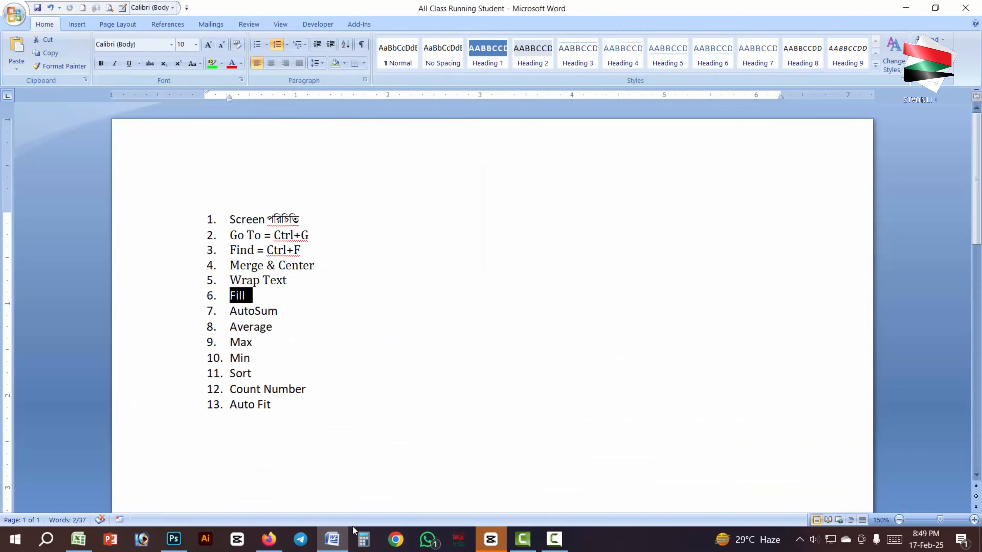
pyautogui.click(79, 539)
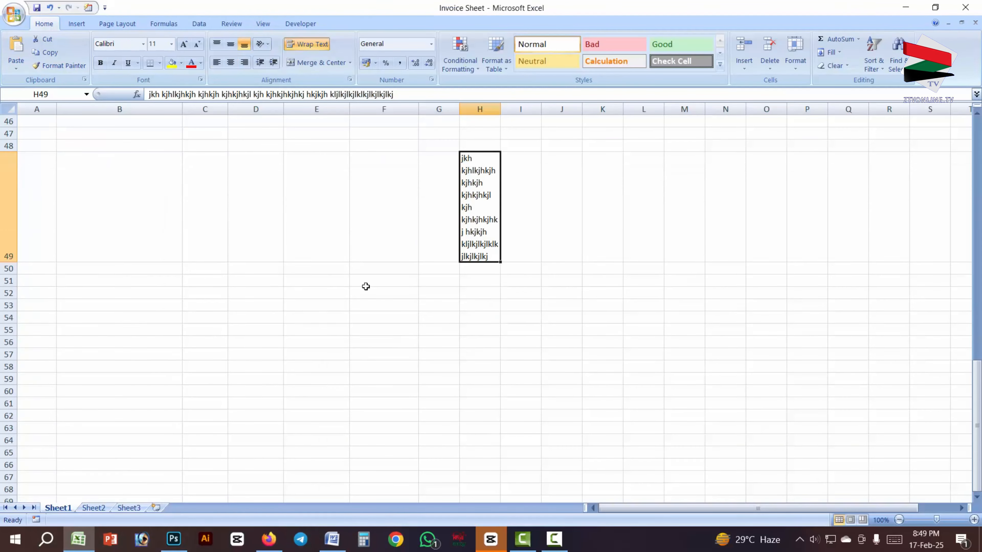
# In the empty area below the wrapped text, enter 1 in cell I82 and the heading "SL.No" above it in I81
pyautogui.scroll(-13, 367, 275)
pyautogui.click(528, 194)
pyautogui.write('1')
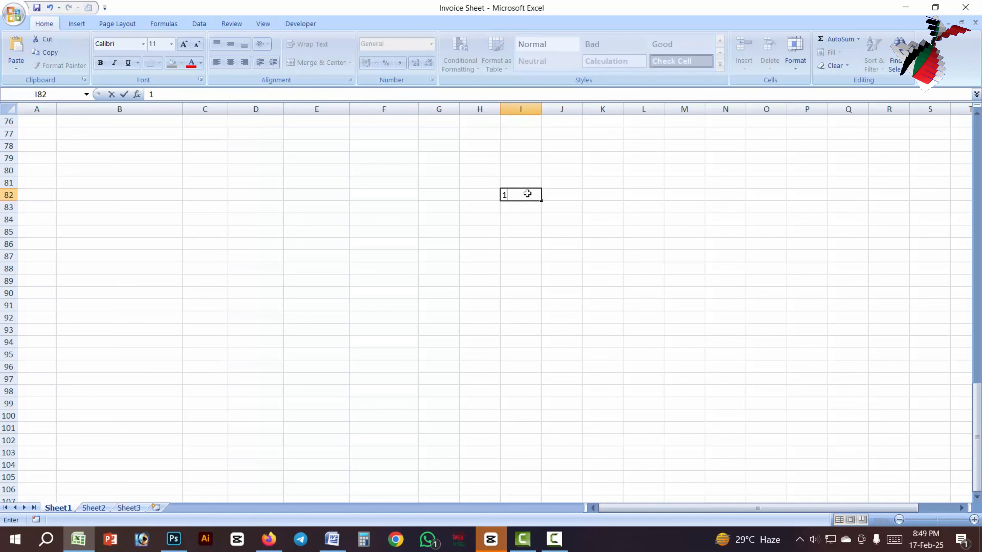
pyautogui.click(691, 240)
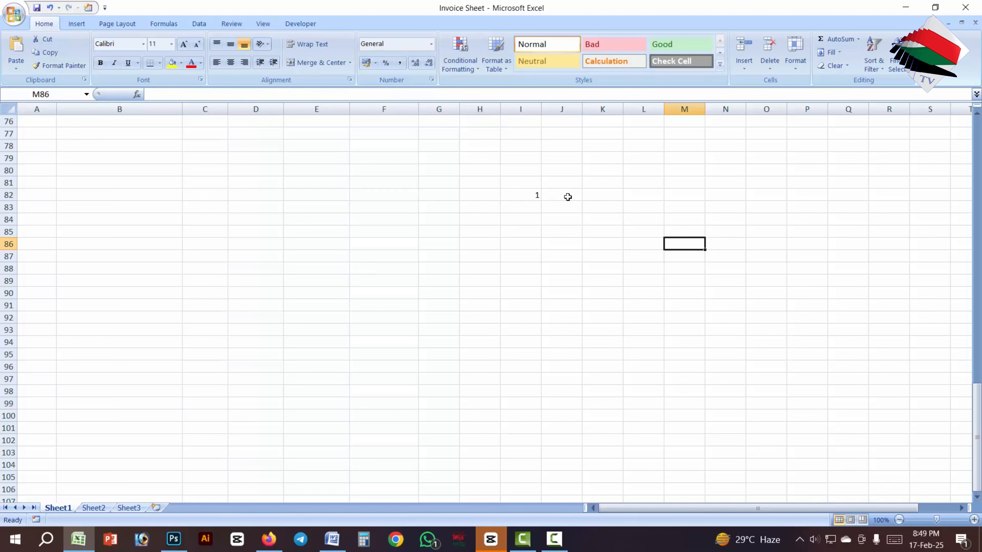
pyautogui.click(528, 191)
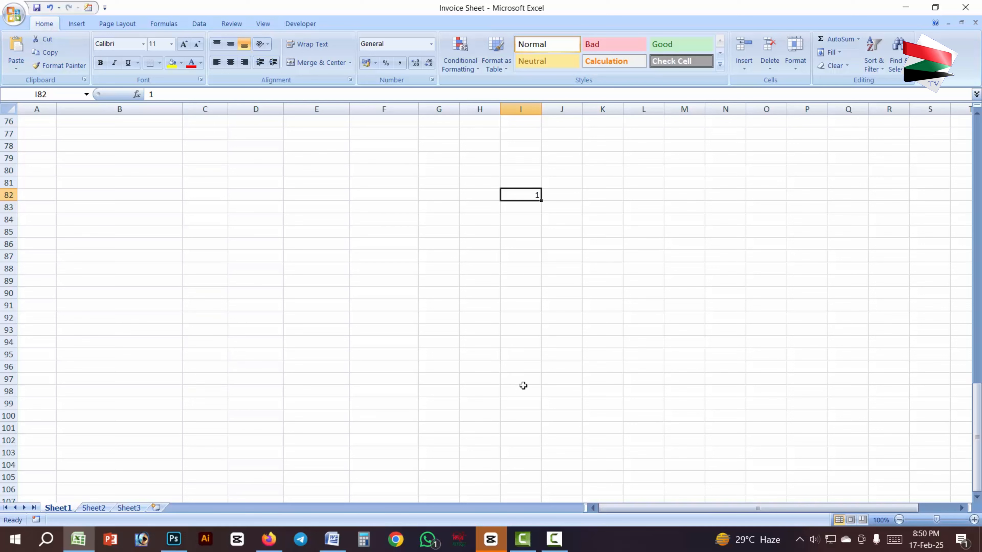
pyautogui.click(529, 184)
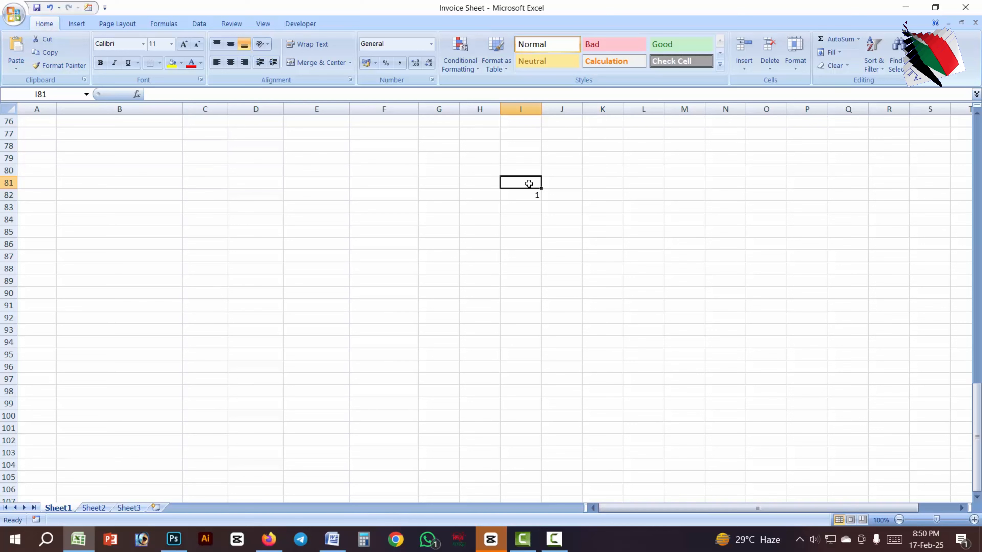
pyautogui.write('SL.No')
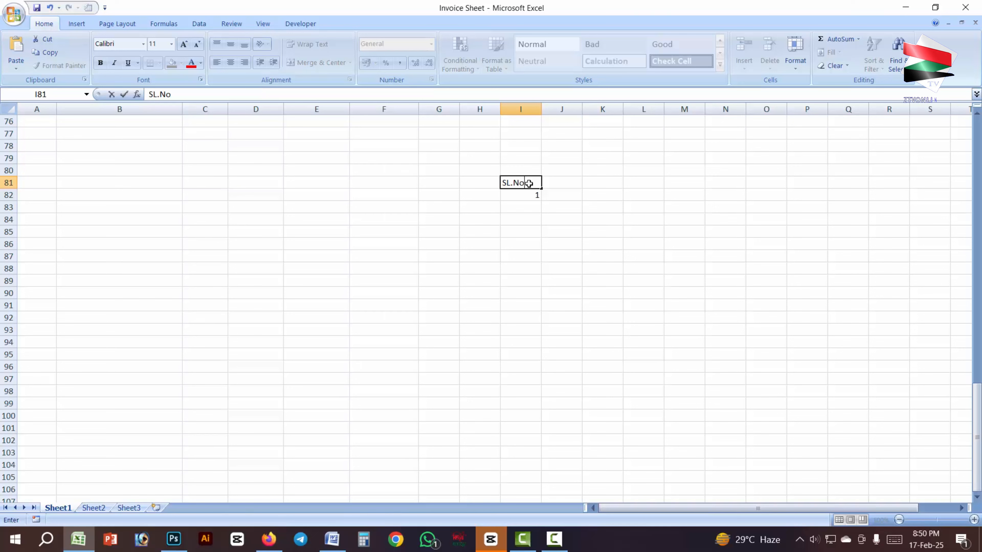
pyautogui.click(546, 204)
# Fill a linear series down the column from cell I82 with step value 1 and stop value 5000
pyautogui.click(525, 197)
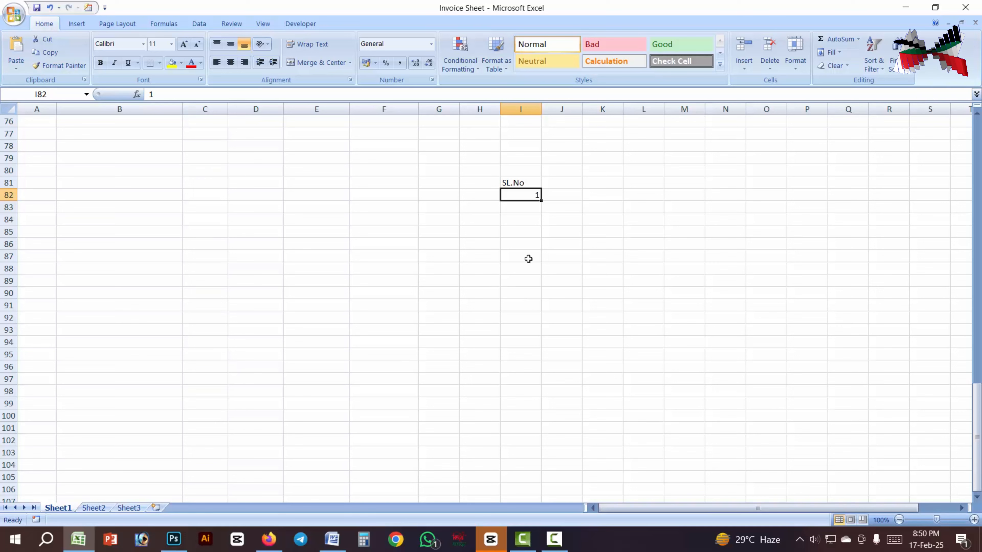
pyautogui.click(644, 318)
pyautogui.click(522, 199)
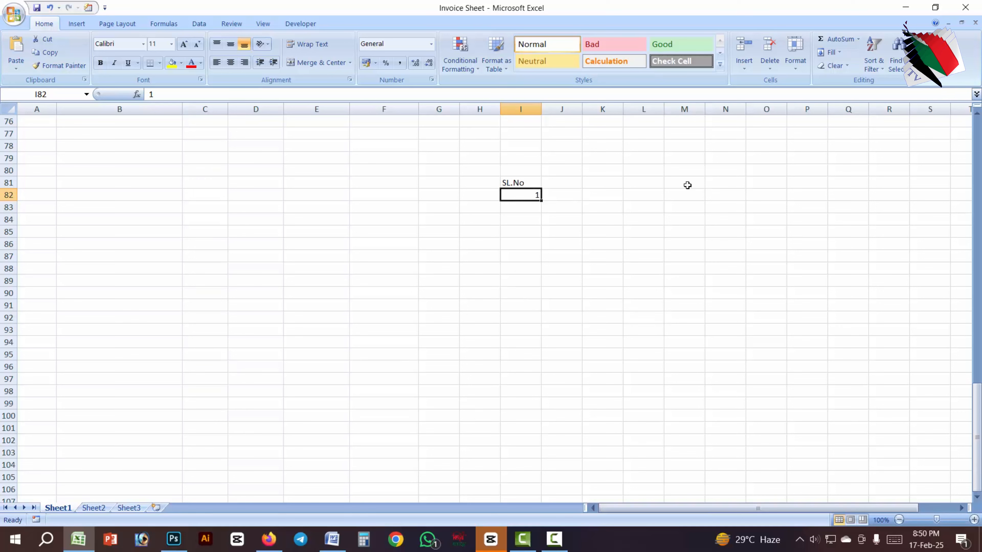
pyautogui.click(838, 53)
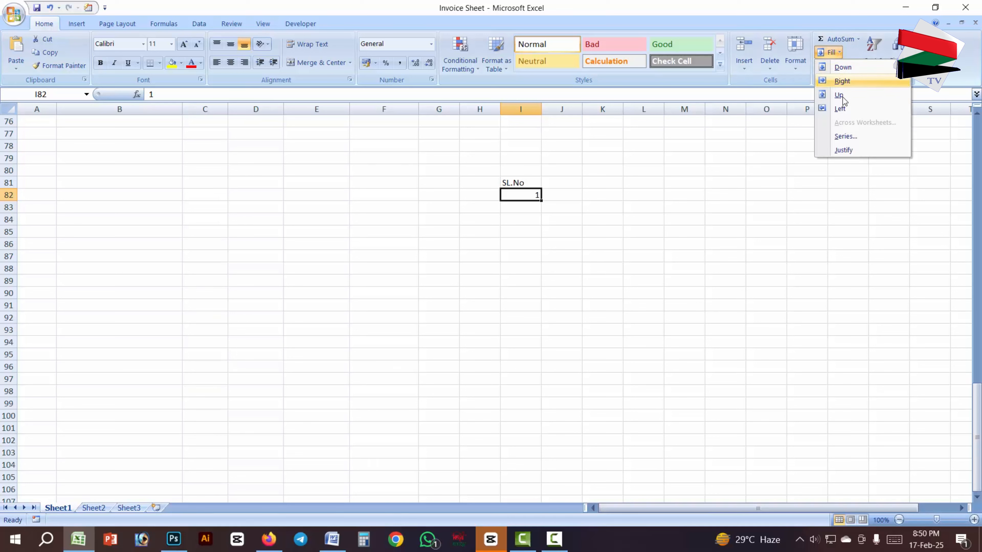
pyautogui.click(856, 137)
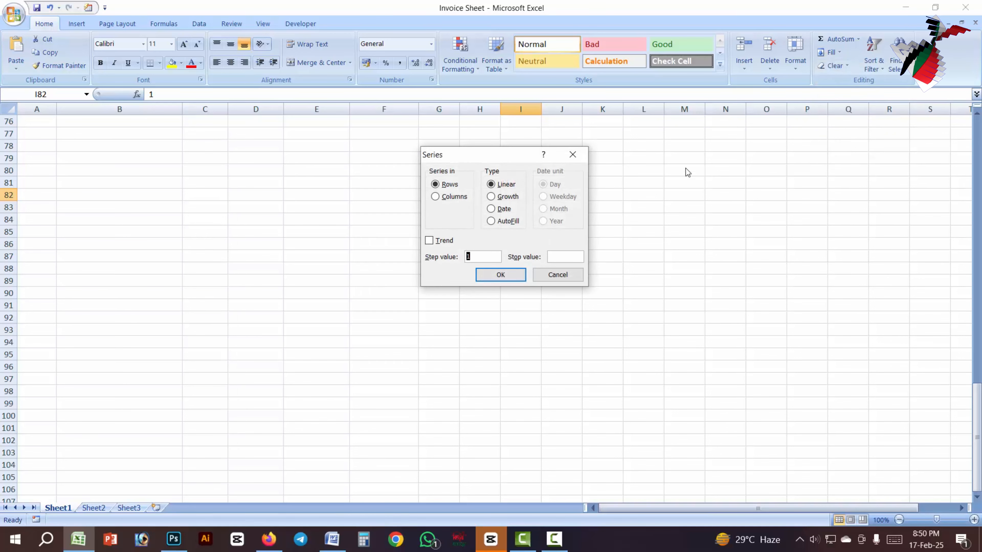
pyautogui.moveTo(479, 155); pyautogui.dragTo(776, 163)
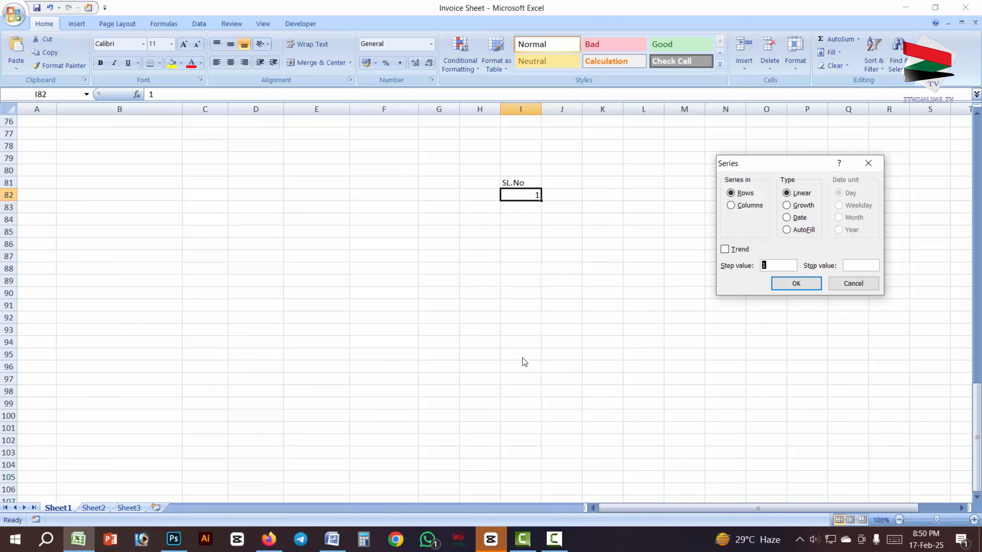
pyautogui.click(748, 205)
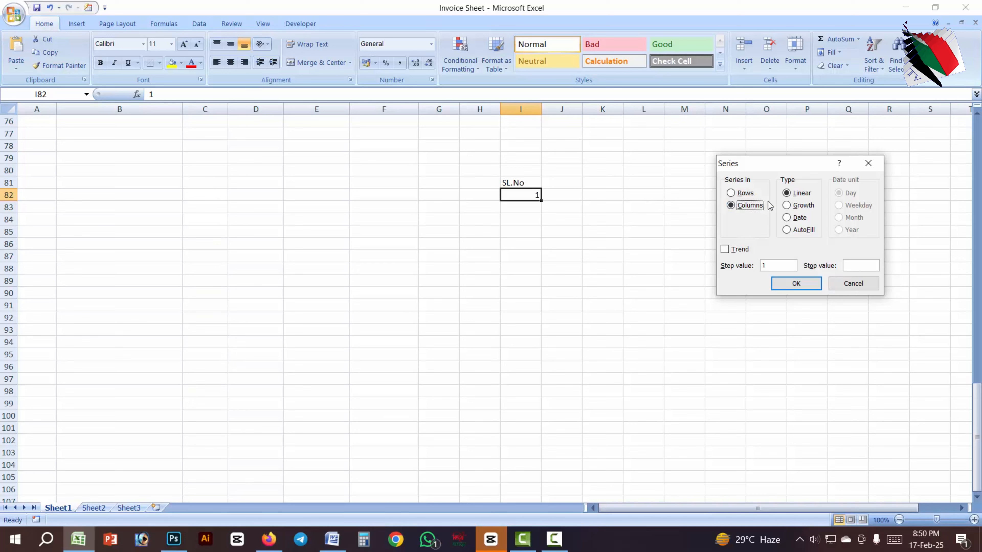
pyautogui.click(744, 193)
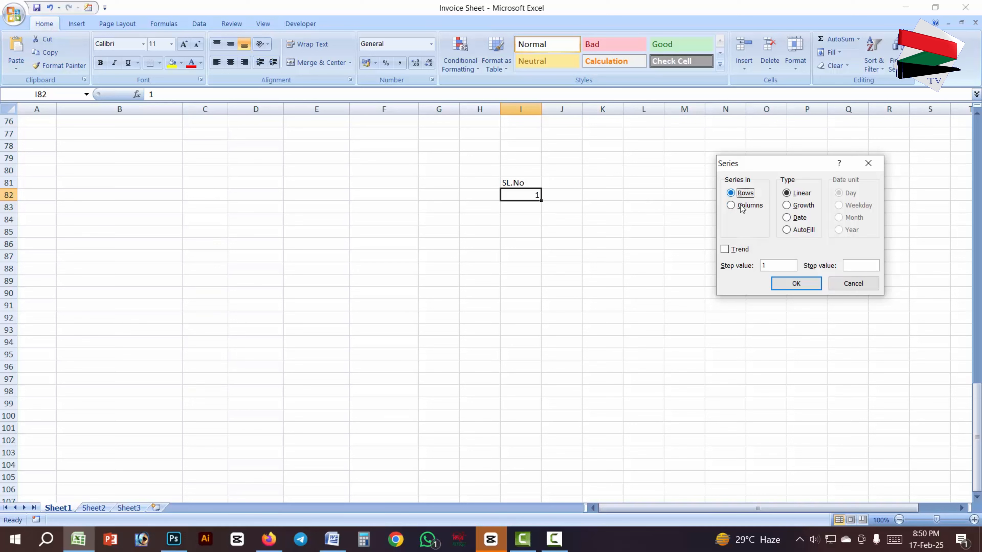
pyautogui.click(746, 205)
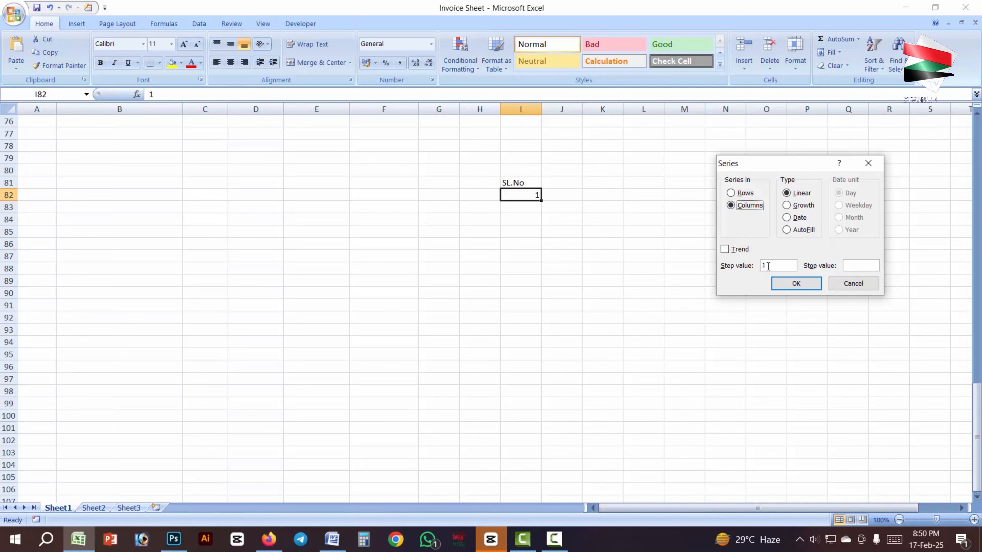
pyautogui.click(858, 265)
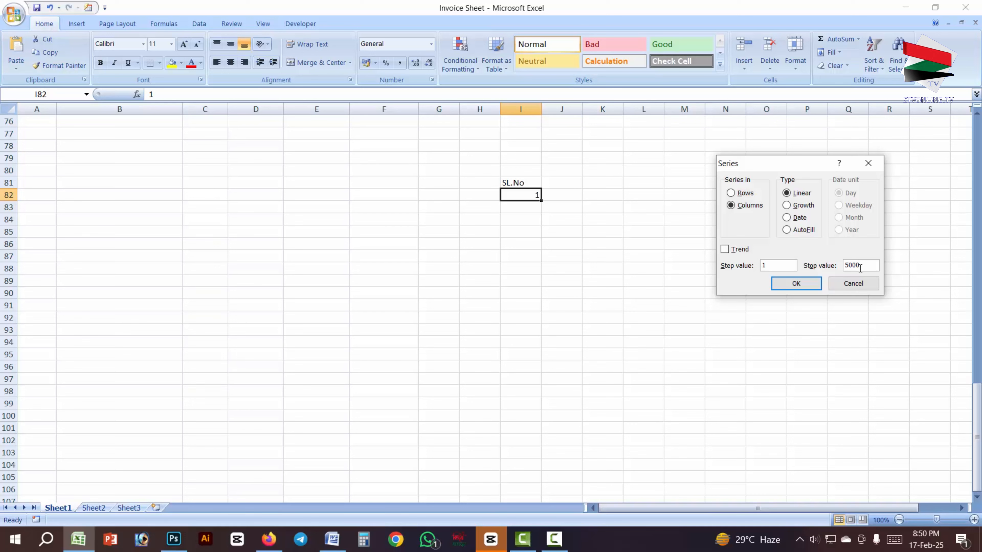
pyautogui.click(812, 281)
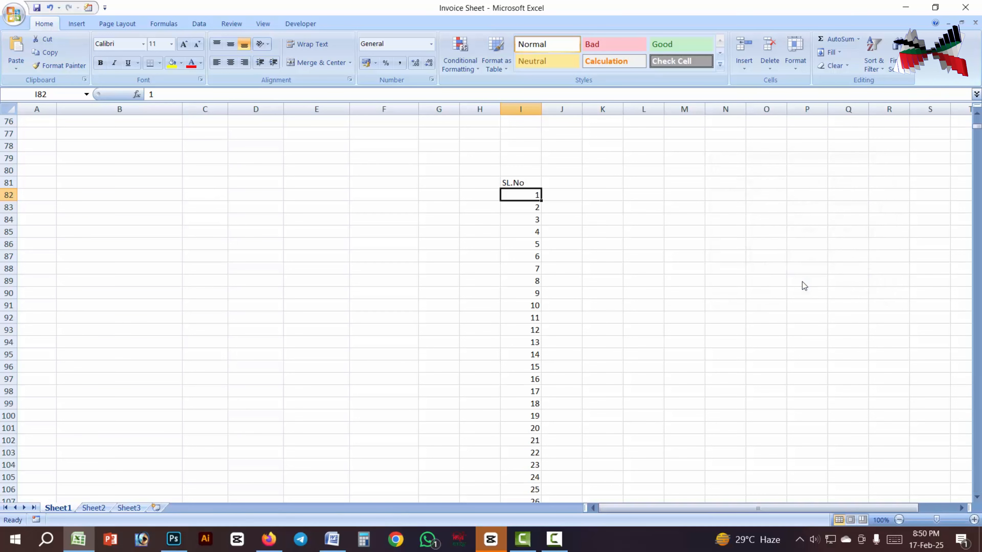
# Examine the filled serial numbers down to the last one at the end of column I
pyautogui.scroll(-20, 640, 246)
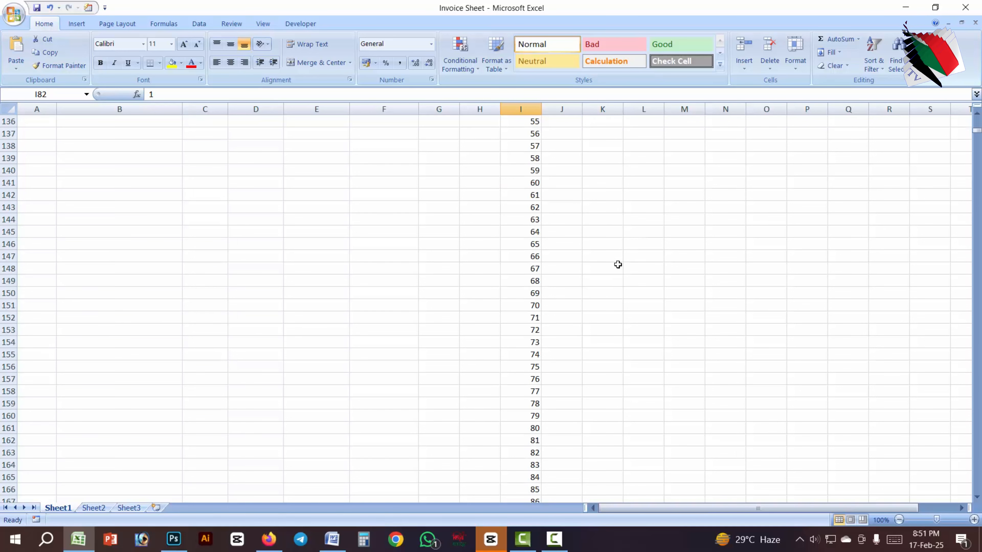
pyautogui.click(528, 276)
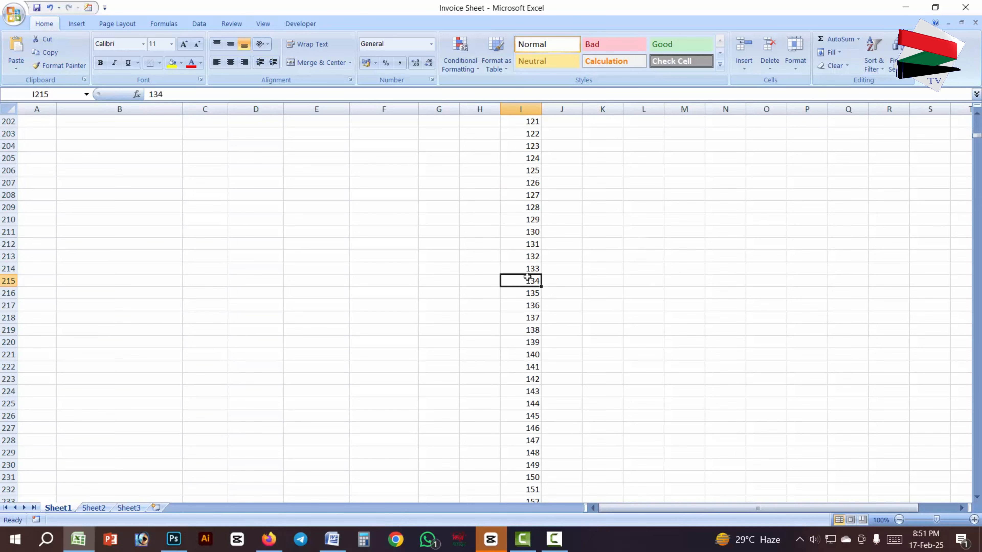
pyautogui.hotkey('ctrl', 'Down')
pyautogui.scroll(-5, 545, 407)
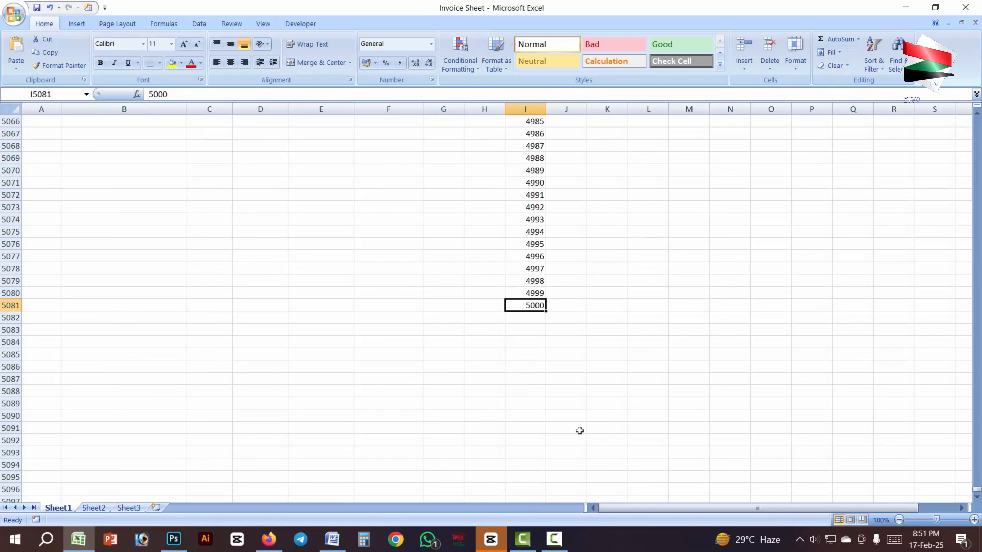
pyautogui.click(609, 358)
pyautogui.click(539, 306)
pyautogui.scroll(20, 574, 375)
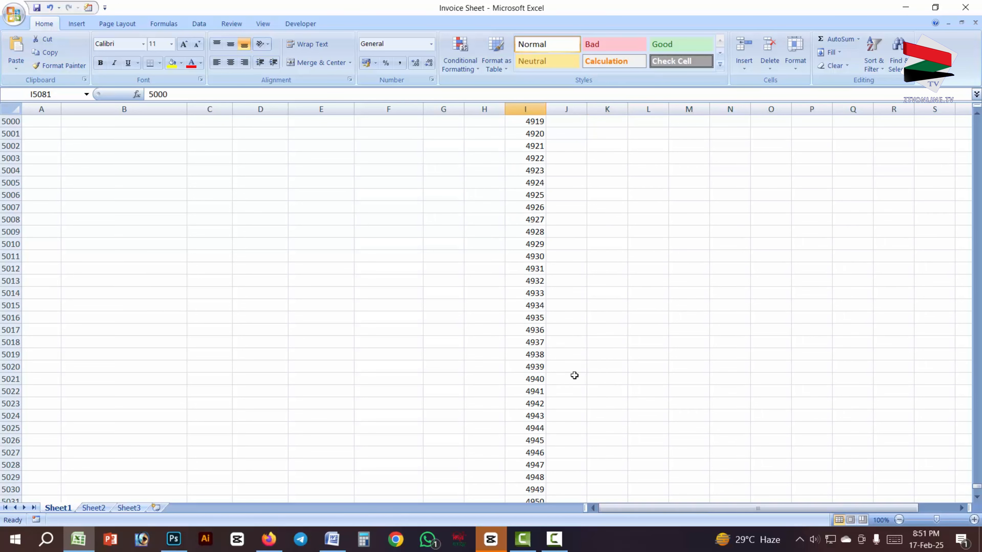
pyautogui.scroll(20, 574, 376)
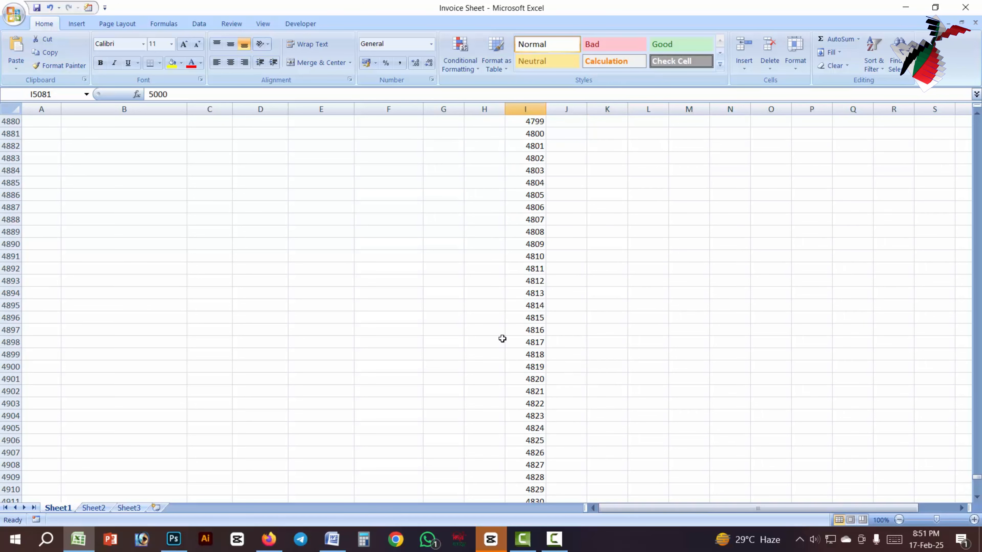
pyautogui.click(439, 280)
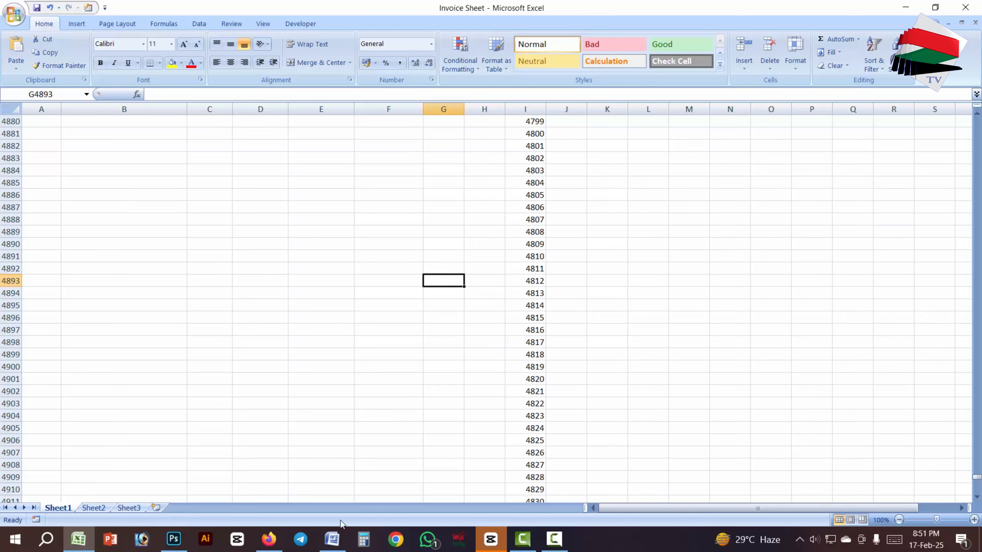
# Switch to the Word topic list, select the line "AutoSum" and return to the Excel workbook
pyautogui.click(331, 539)
pyautogui.moveTo(282, 313); pyautogui.dragTo(228, 312)
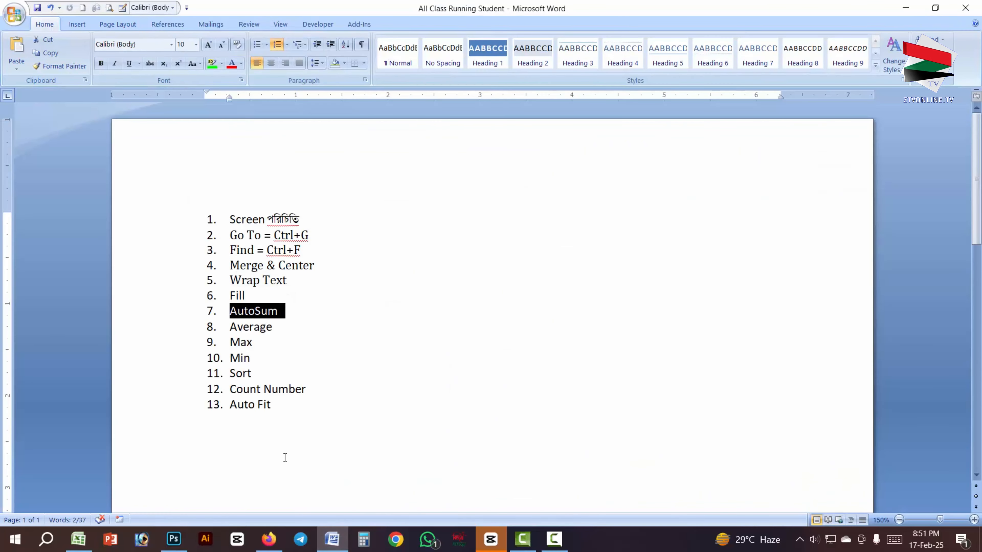
pyautogui.click(78, 539)
# In the empty area beside the serial numbers, enter 5 in cell M4914 and 8 in N4914
pyautogui.scroll(1, 355, 308)
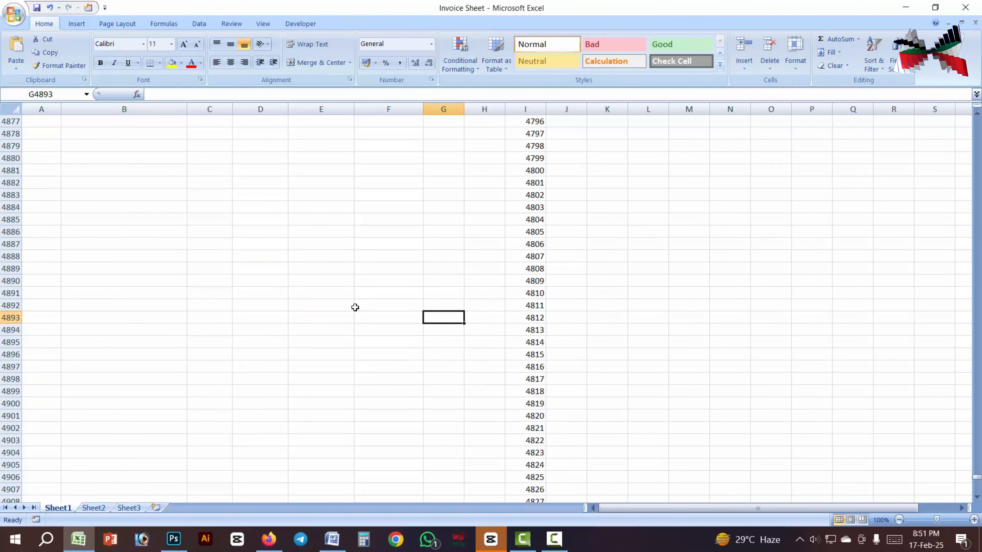
pyautogui.scroll(-10, 730, 250)
pyautogui.click(686, 205)
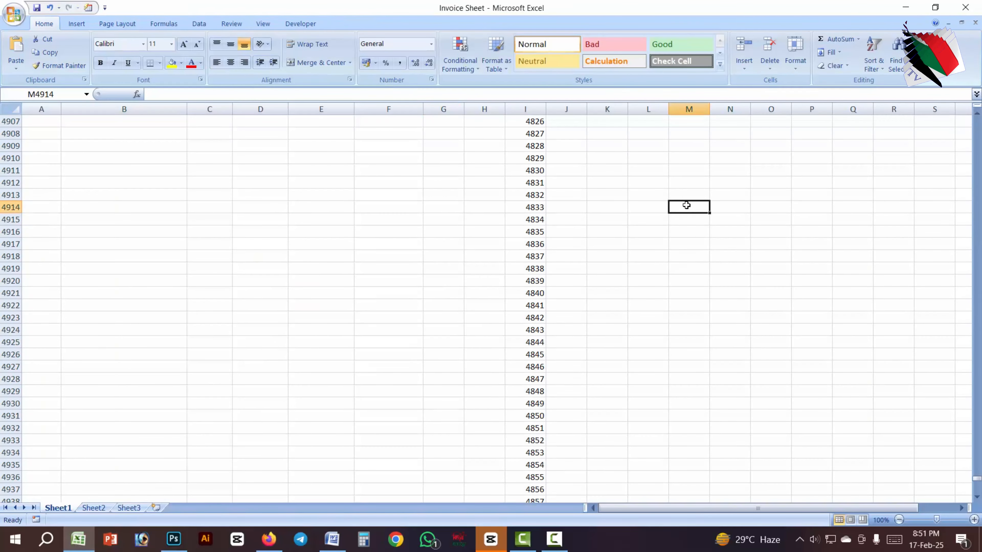
pyautogui.write('5')
pyautogui.press('Tab')
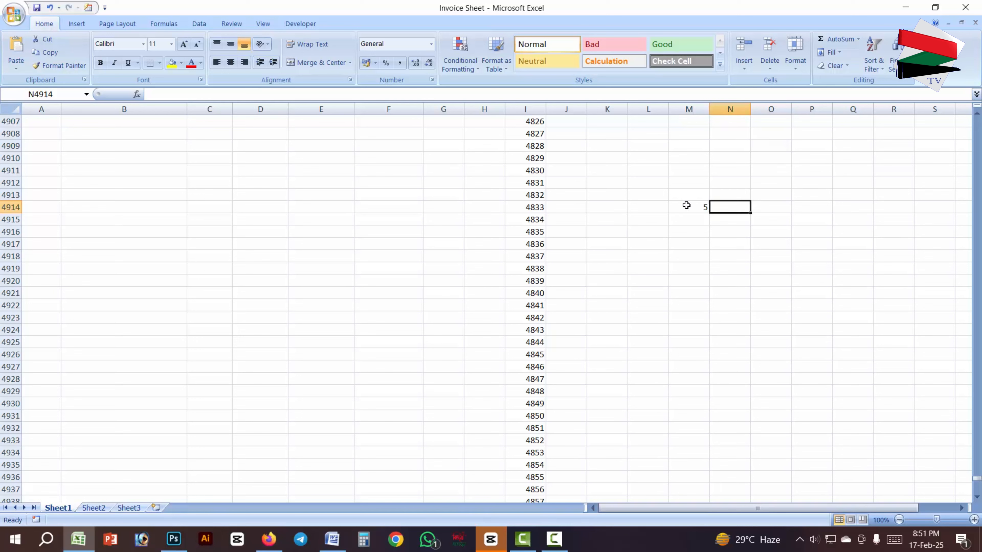
pyautogui.write('8')
pyautogui.click(783, 243)
# Add the two numbers in cell O4914 with the formula =M4914+N4914
pyautogui.click(784, 208)
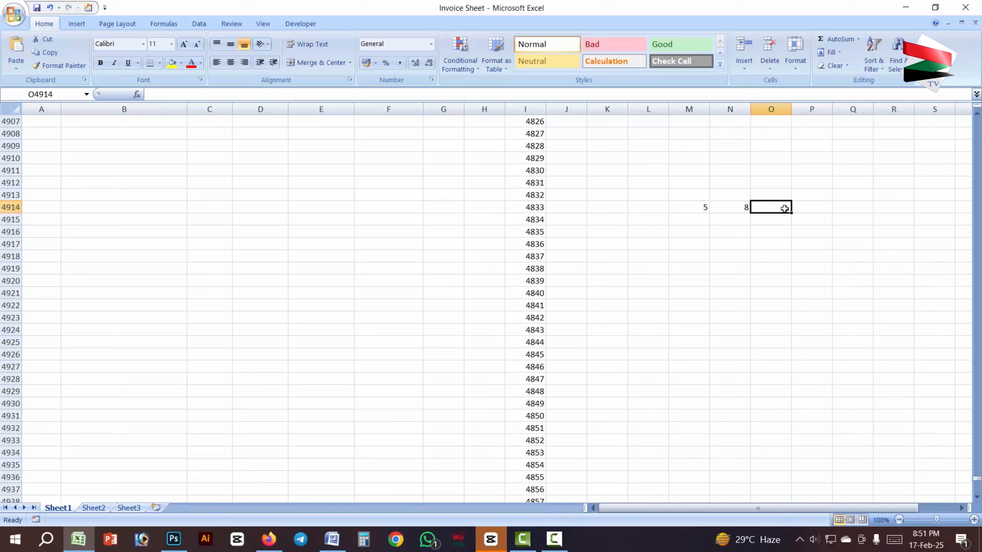
pyautogui.write('=')
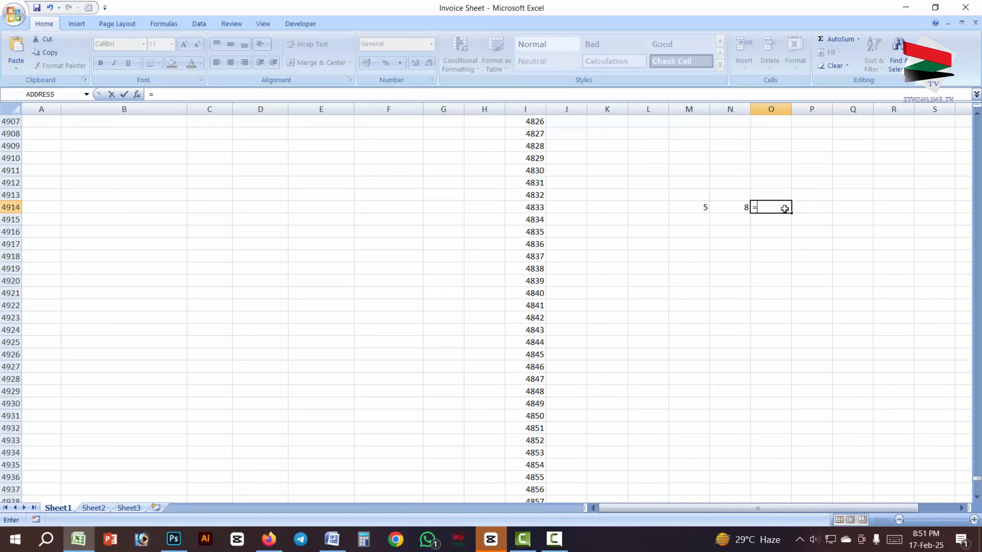
pyautogui.click(700, 209)
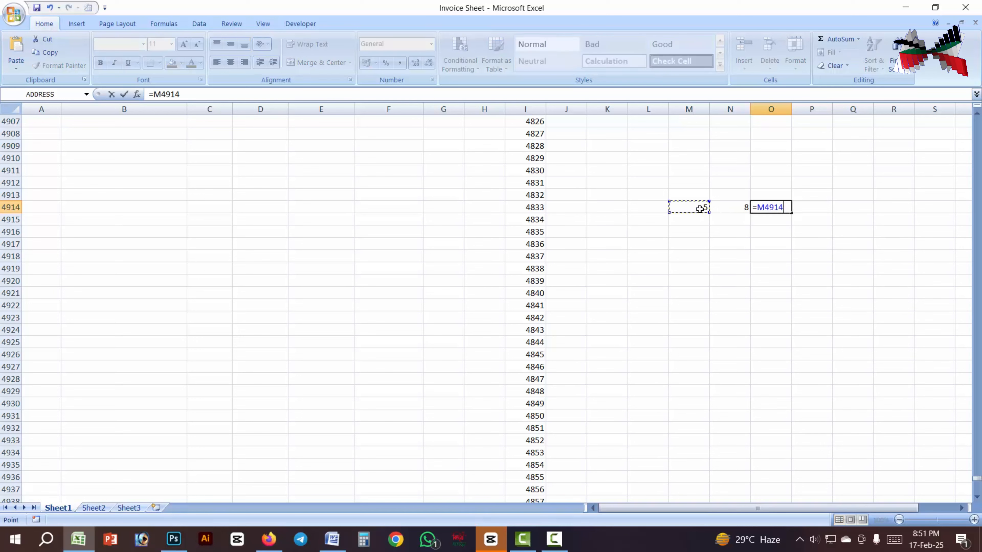
pyautogui.write('+')
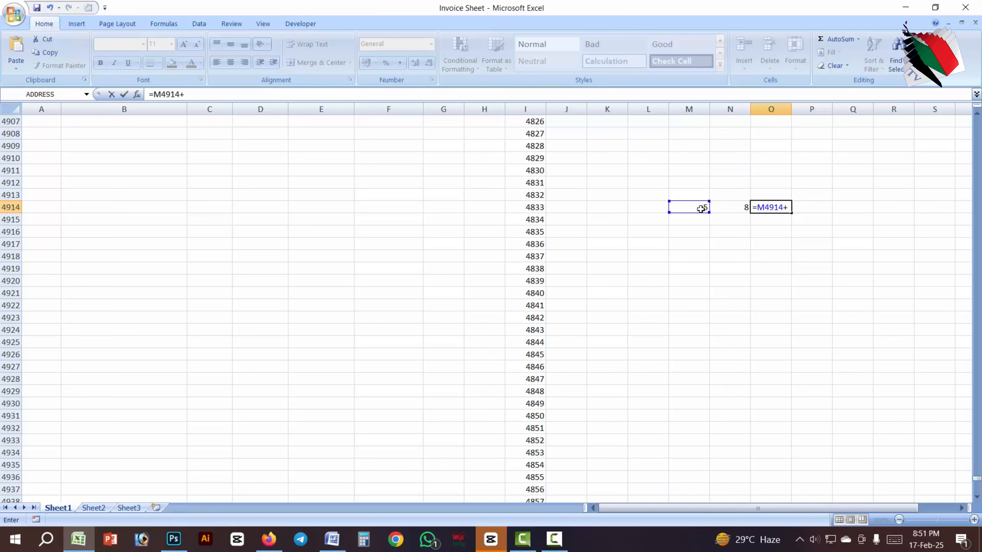
pyautogui.click(726, 209)
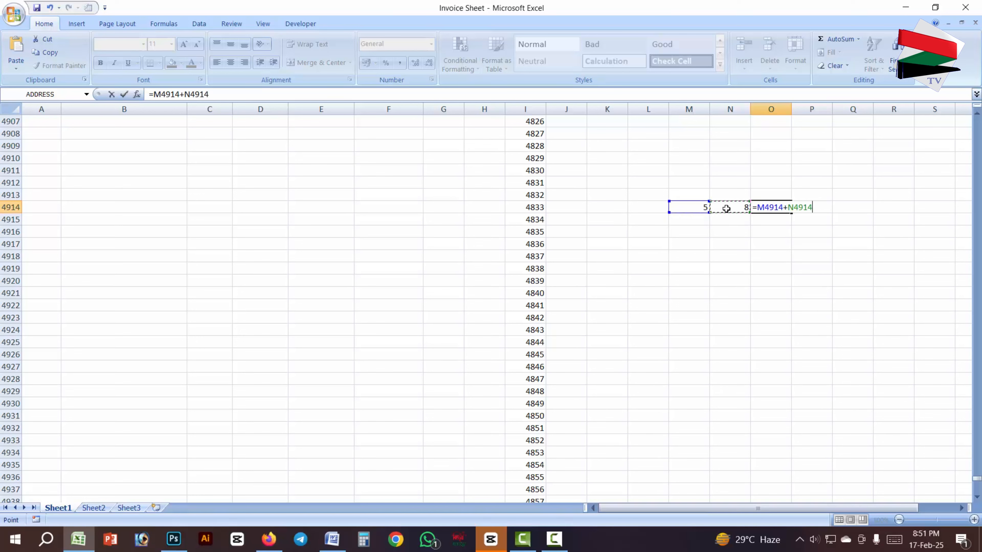
pyautogui.press('Return')
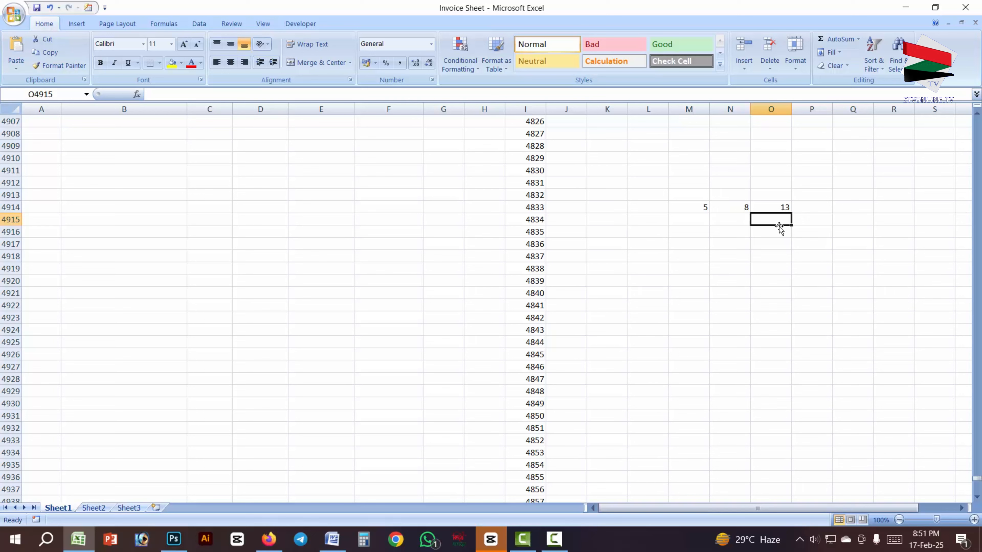
# Enter three more number pairs in M4915:N4917: 2 and 8, 6 and 7, 2 and 6
pyautogui.click(691, 218)
pyautogui.write('2')
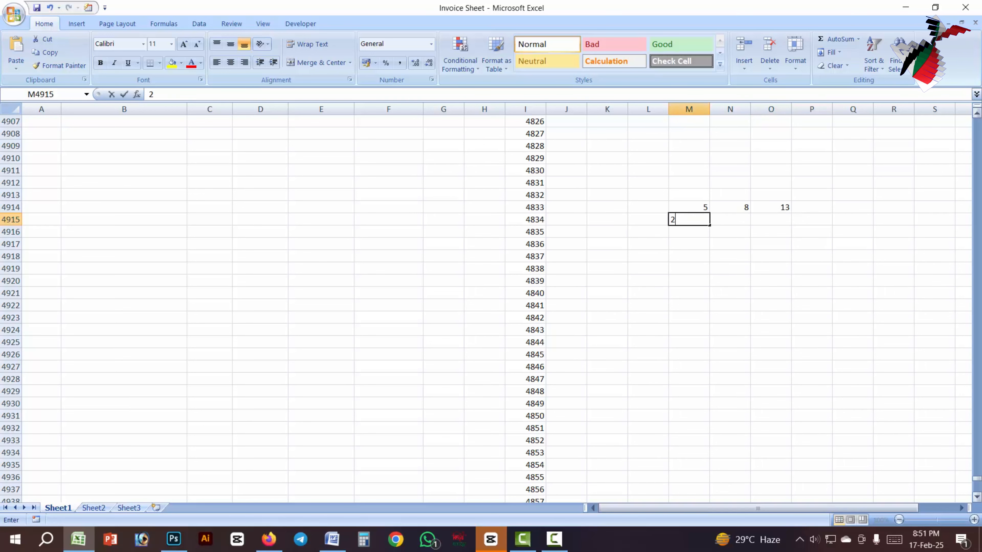
pyautogui.press('Tab')
pyautogui.write('8')
pyautogui.press('Return')
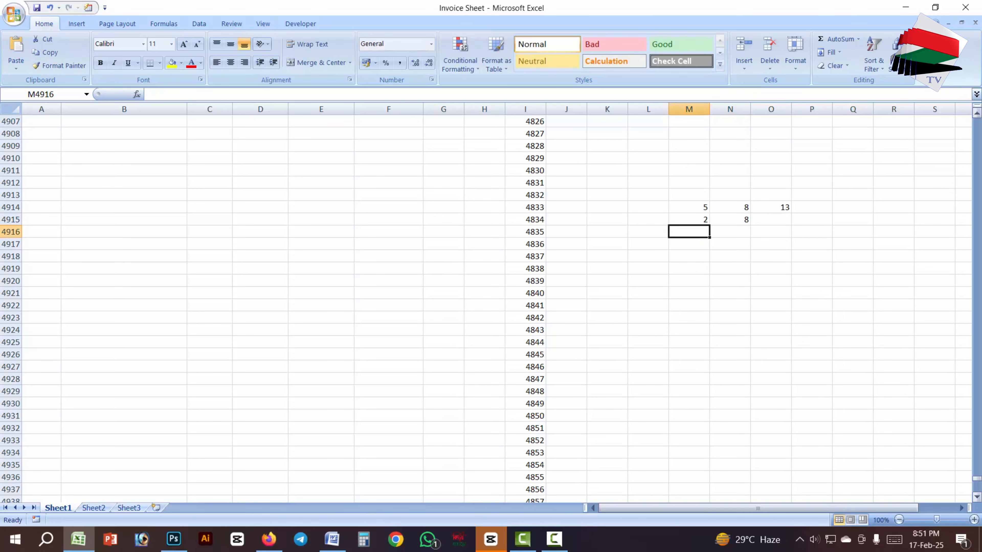
pyautogui.write('6')
pyautogui.press('Tab')
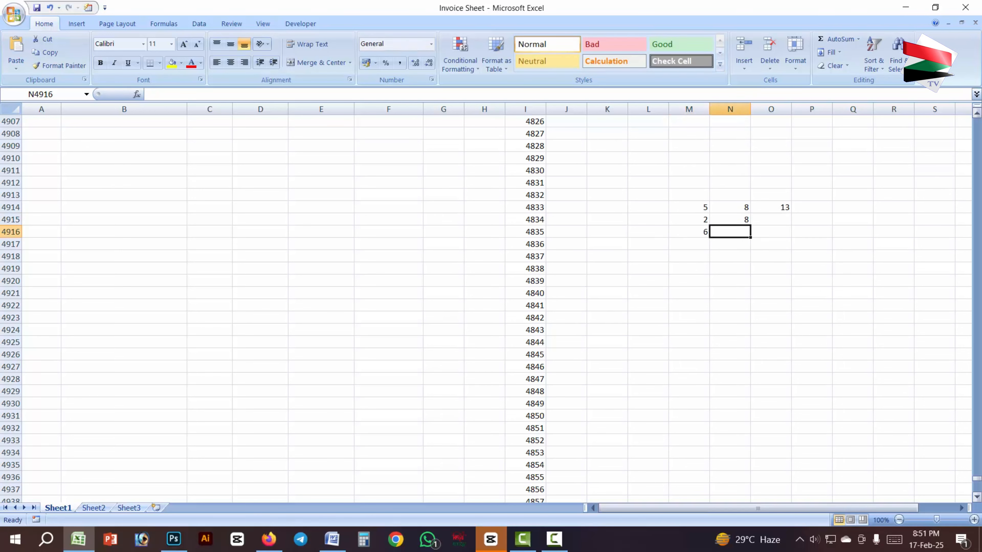
pyautogui.write('7')
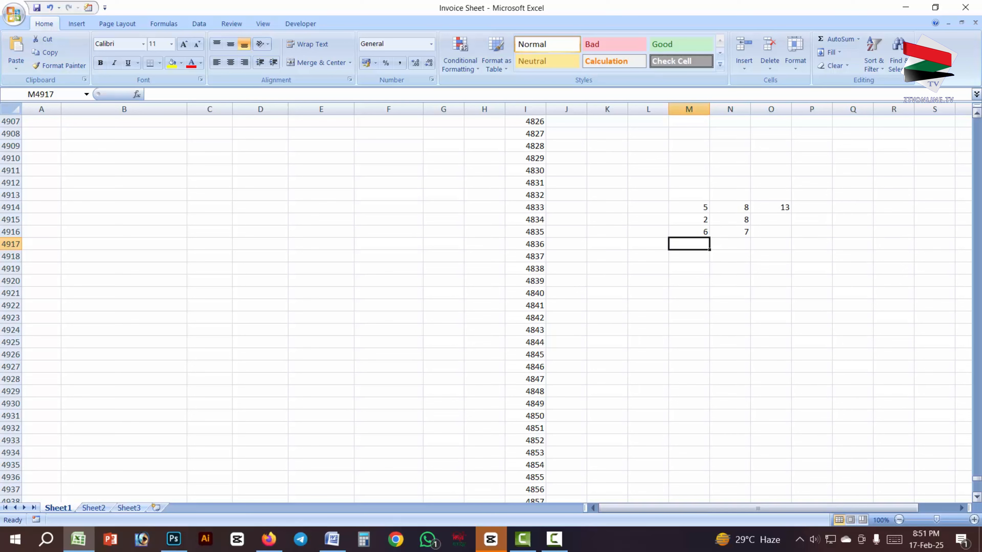
pyautogui.write('2')
pyautogui.press('Tab')
pyautogui.write('6')
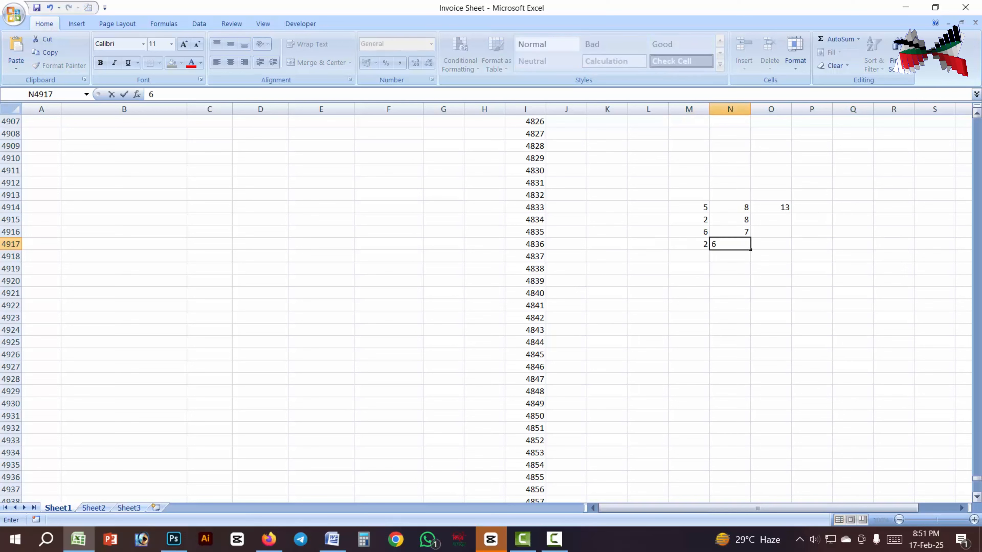
pyautogui.click(771, 267)
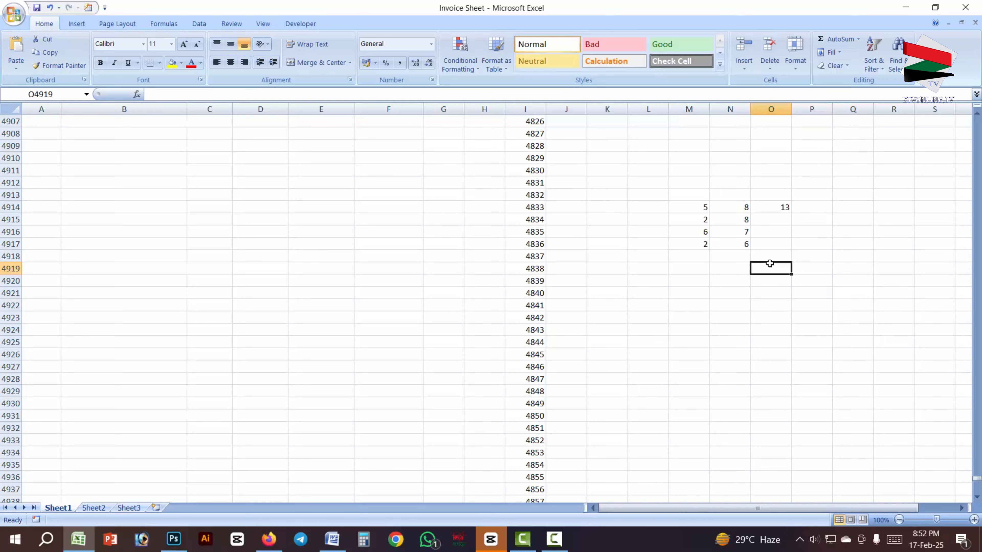
# Fill the addition formula from O4914 down to O4917
pyautogui.click(780, 207)
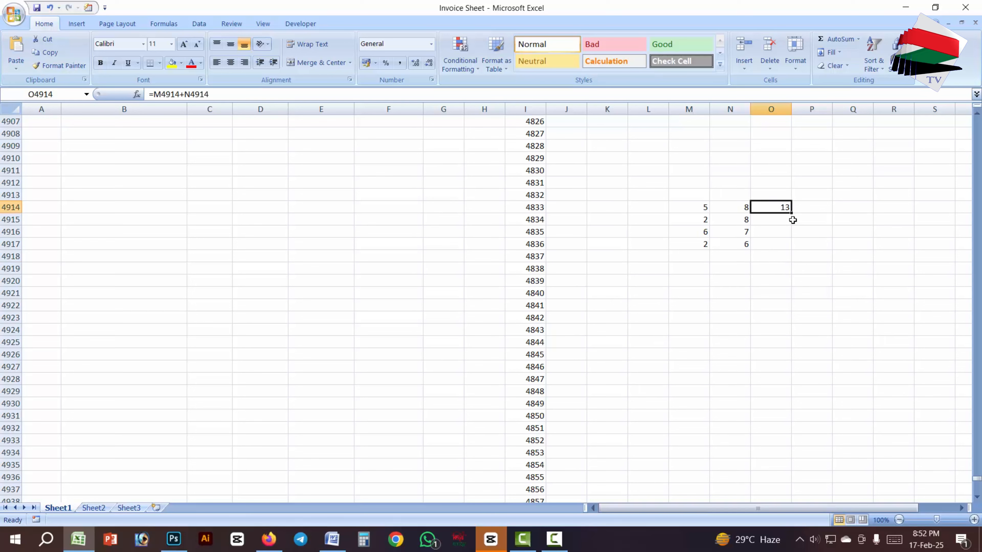
pyautogui.moveTo(792, 215); pyautogui.dragTo(789, 251)
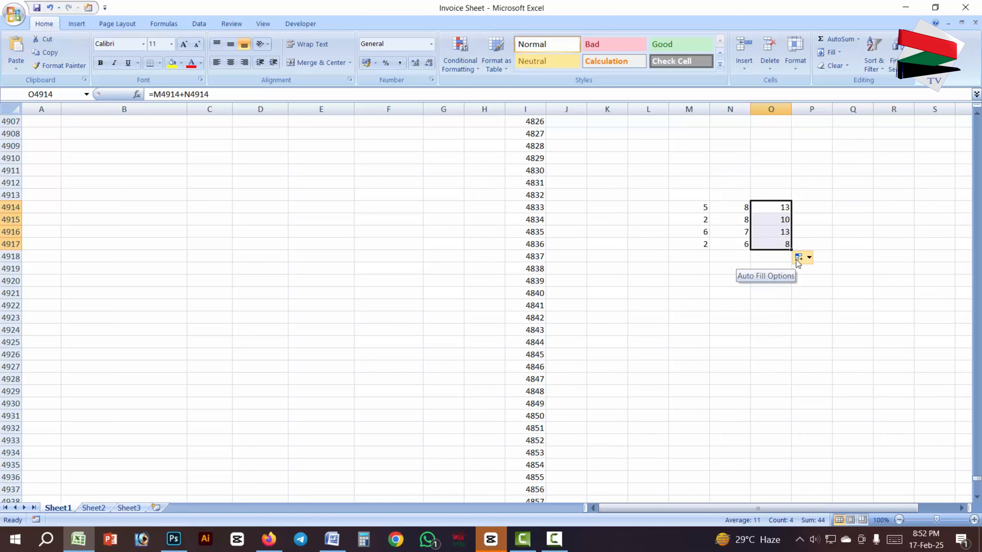
pyautogui.click(787, 280)
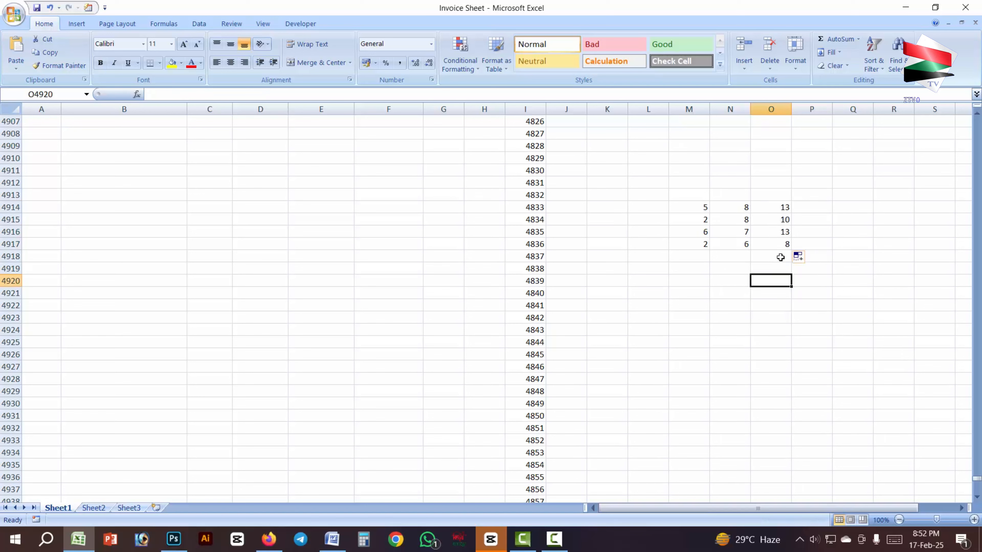
# Clear the addition results from cells O4914:O4917
pyautogui.click(768, 219)
pyautogui.keyDown('shift'); pyautogui.click(764, 268); pyautogui.keyUp('shift')
pyautogui.press('Delete')
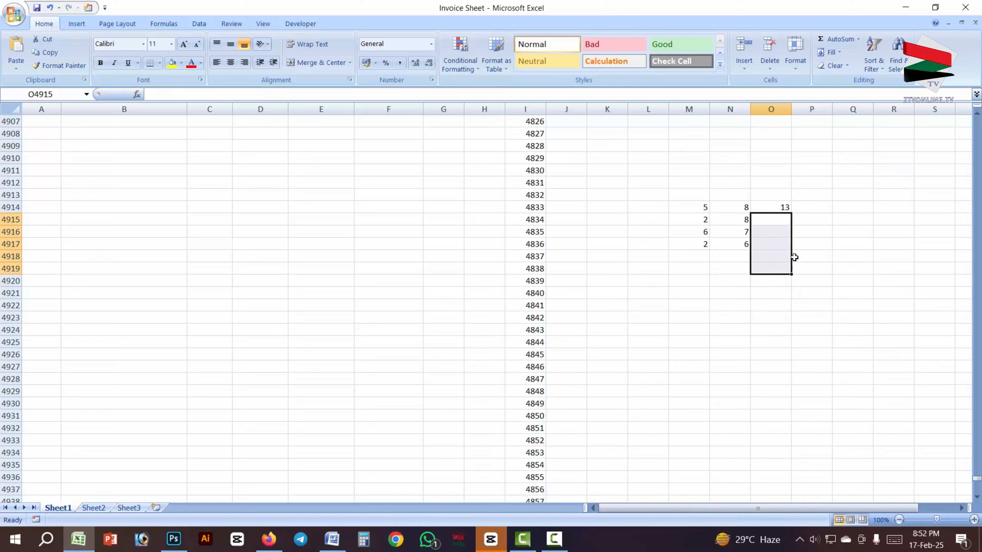
pyautogui.click(778, 200)
pyautogui.click(771, 207)
pyautogui.press('Delete')
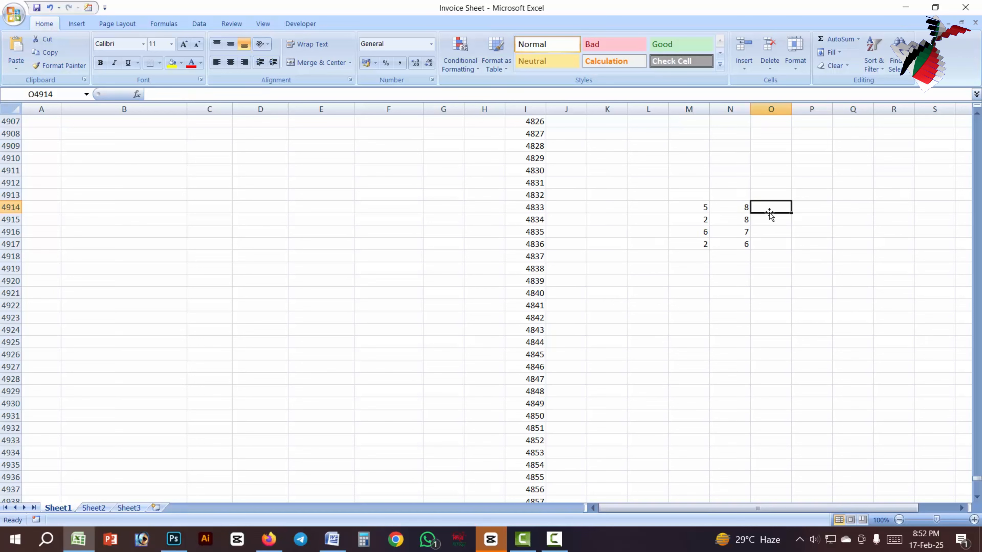
pyautogui.click(787, 276)
# Use AutoSum in cell O4914 to add M4914:N4914
pyautogui.click(785, 208)
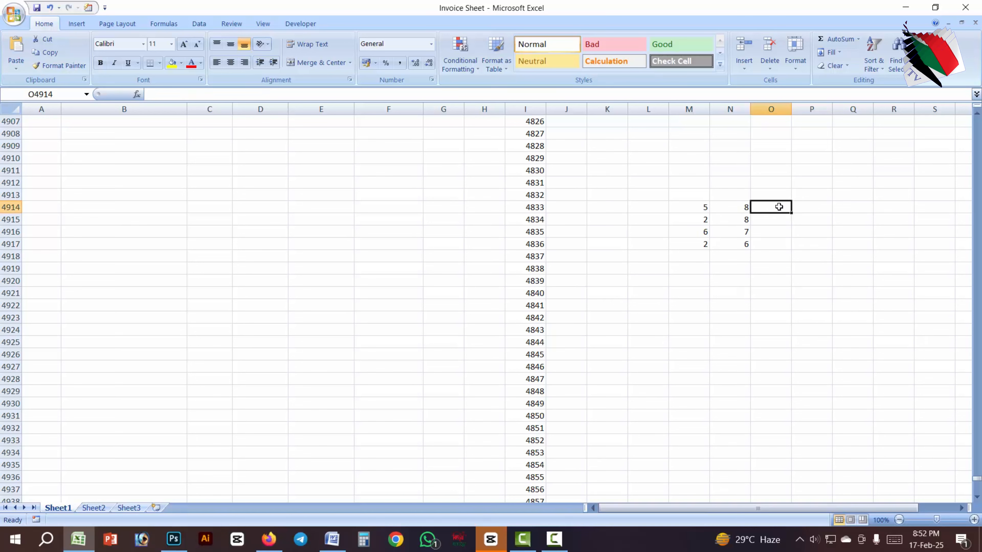
pyautogui.click(830, 40)
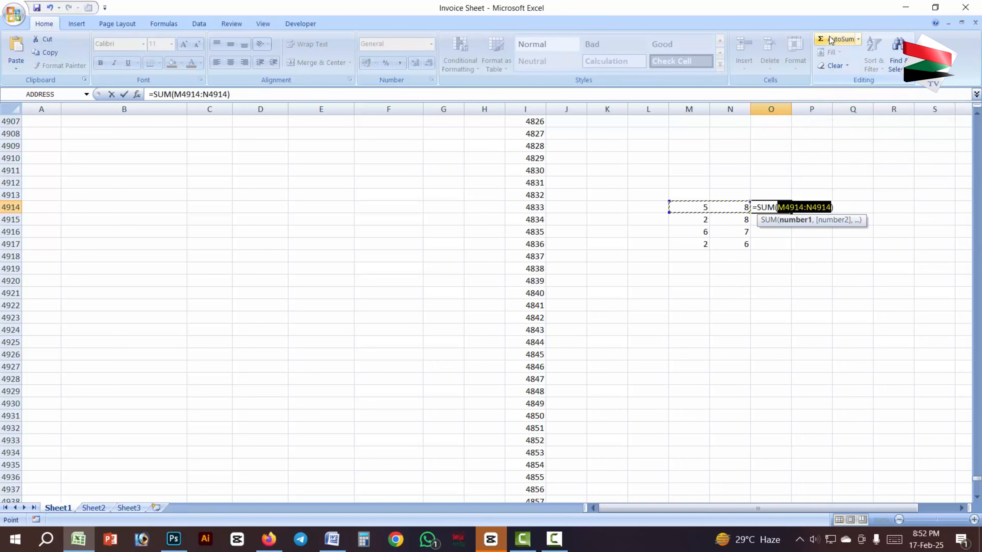
pyautogui.press('Return')
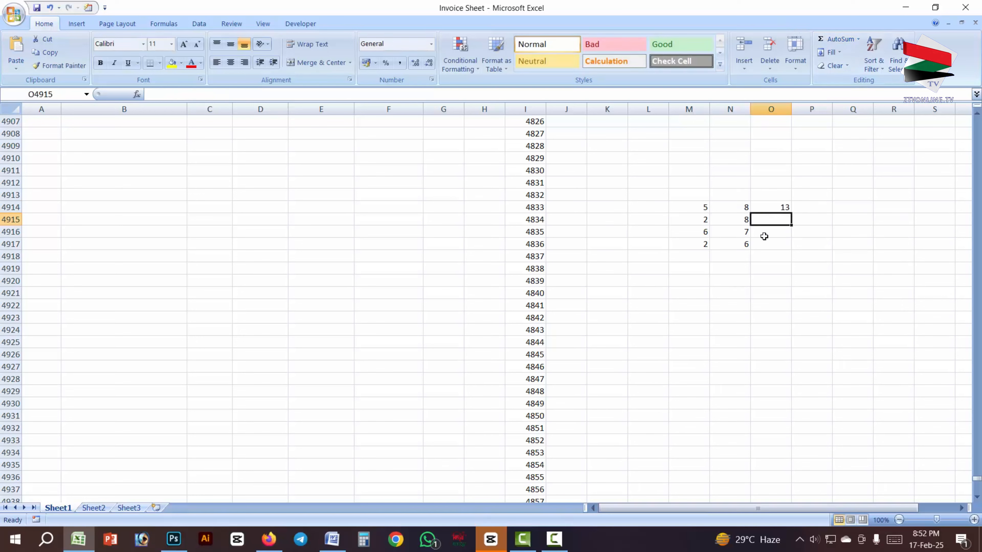
# Fill the SUM formula from O4914 down to O4935
pyautogui.click(775, 211)
pyautogui.moveTo(791, 213); pyautogui.dragTo(787, 247)
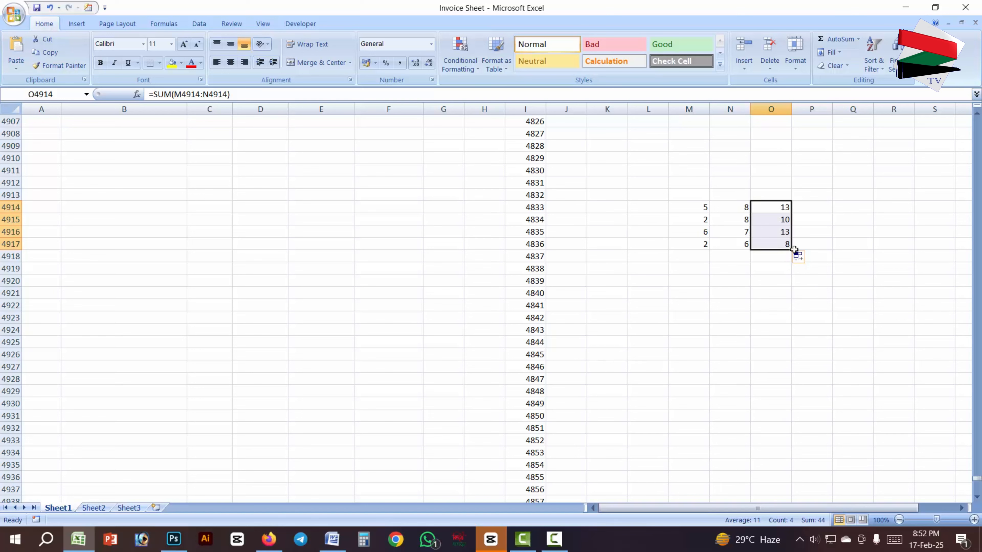
pyautogui.moveTo(791, 249); pyautogui.dragTo(770, 468)
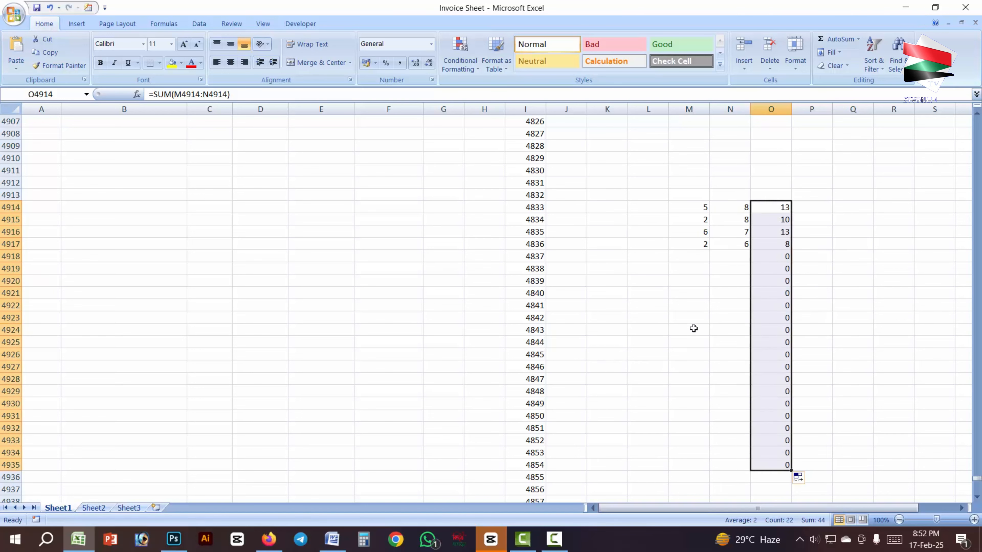
# Add two more number pairs below the existing ones: 8 and 5 in M4918:N4918, 7 and 9 in M4919:N4919
pyautogui.click(691, 257)
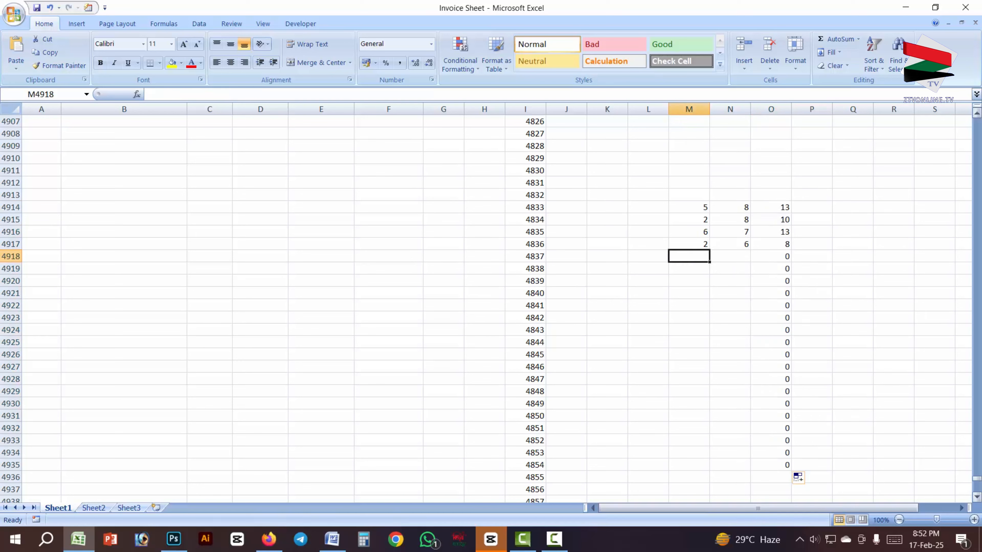
pyautogui.write('8')
pyautogui.press('Tab')
pyautogui.write('5')
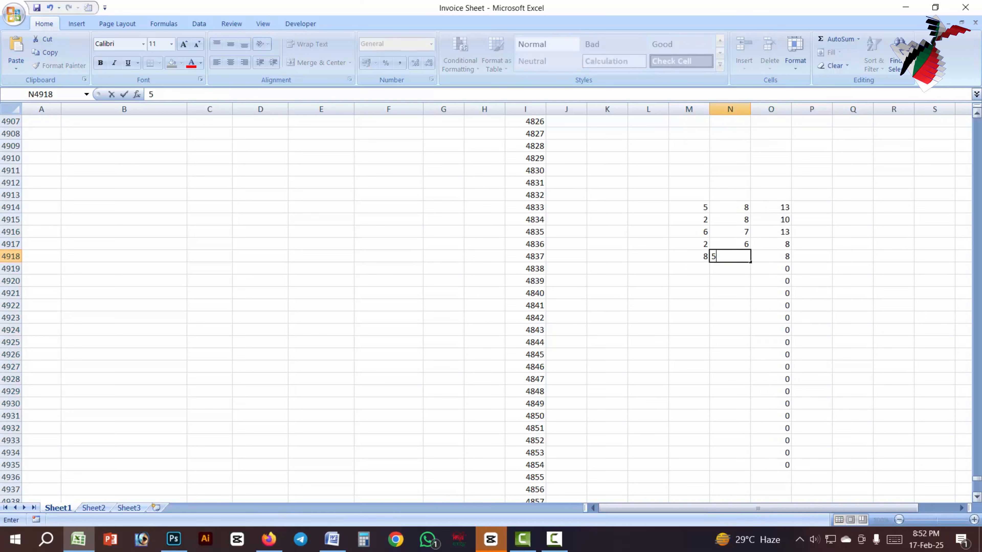
pyautogui.press('Return')
pyautogui.press('Left')
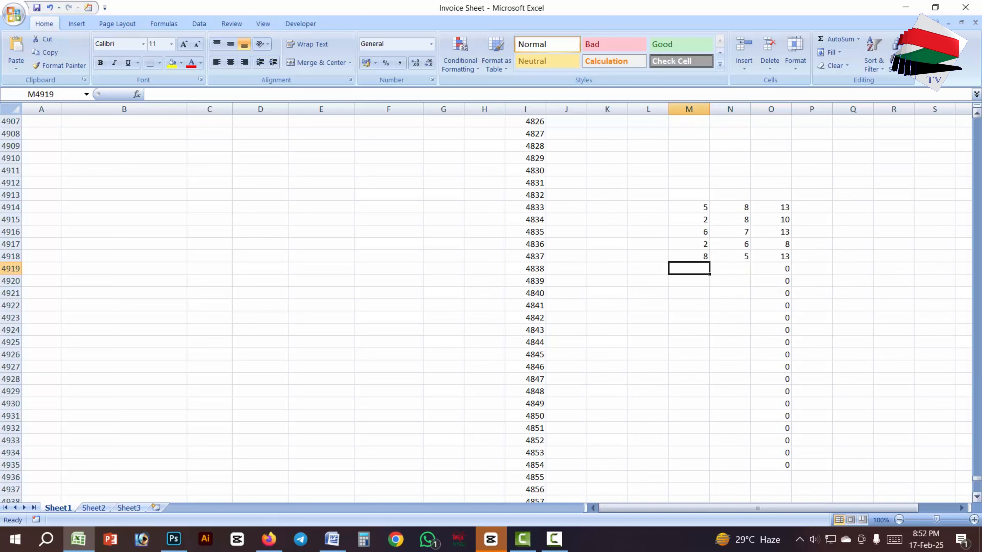
pyautogui.write('7')
pyautogui.press('Tab')
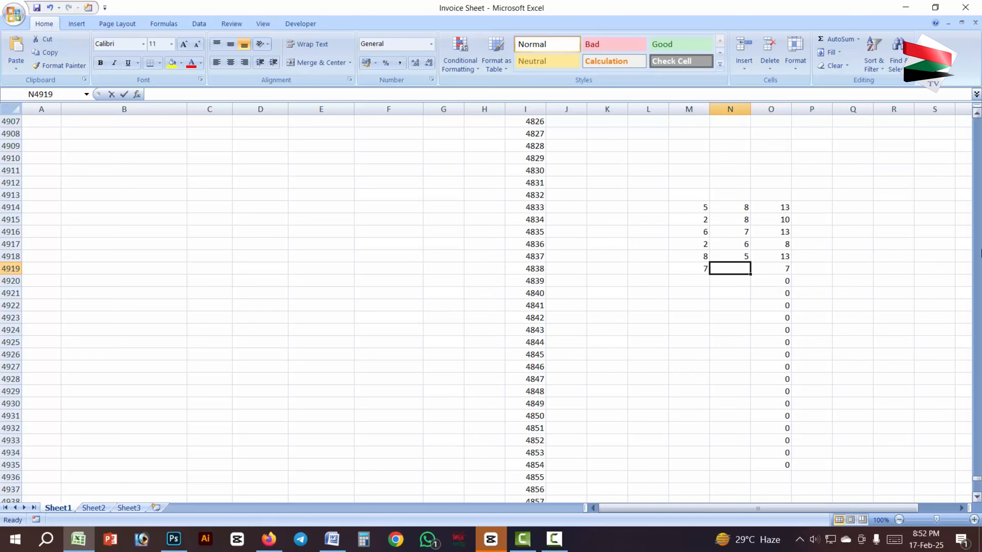
pyautogui.write('9')
pyautogui.press('Return')
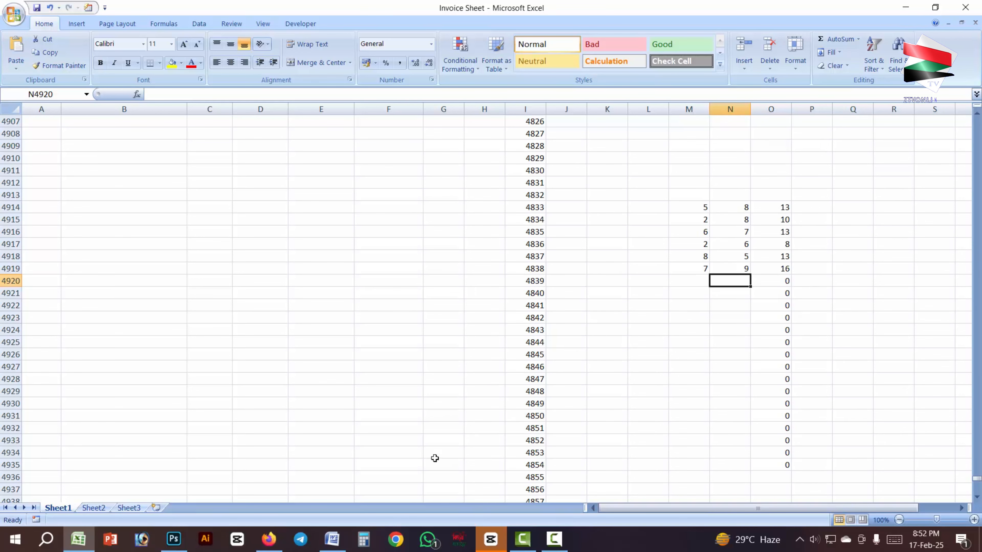
# Switch to the topic list in Word and select the item "Average"
pyautogui.click(332, 540)
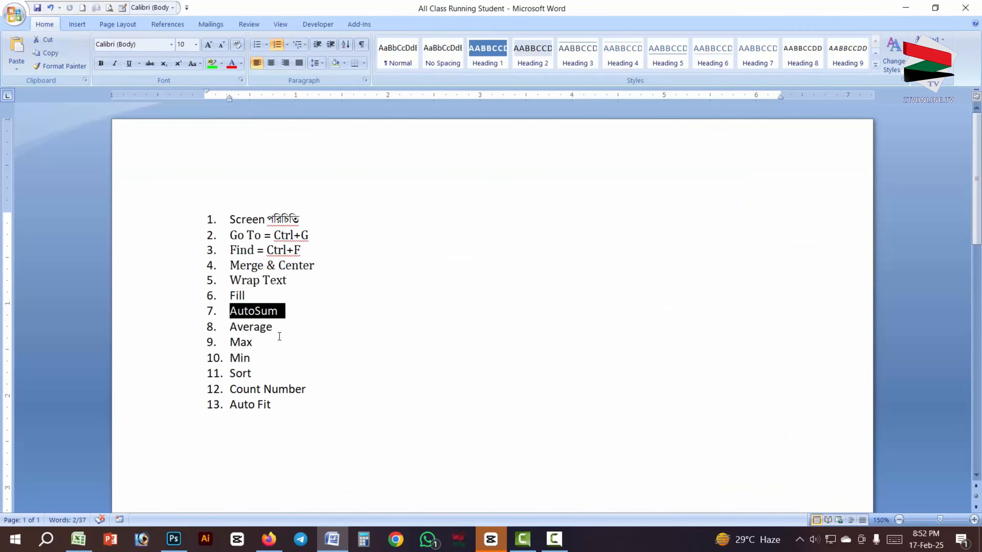
pyautogui.moveTo(279, 327); pyautogui.dragTo(229, 327)
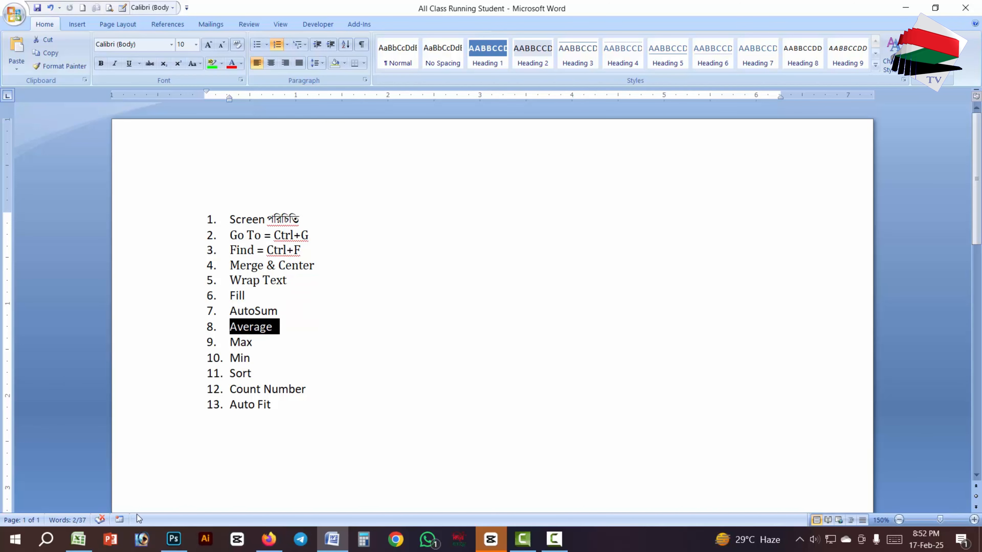
# Return to the Excel workbook and enter 6546, 56654, 125 and 65465 in cells N4:N7 of Sheet2
pyautogui.click(79, 540)
pyautogui.scroll(-16, 387, 344)
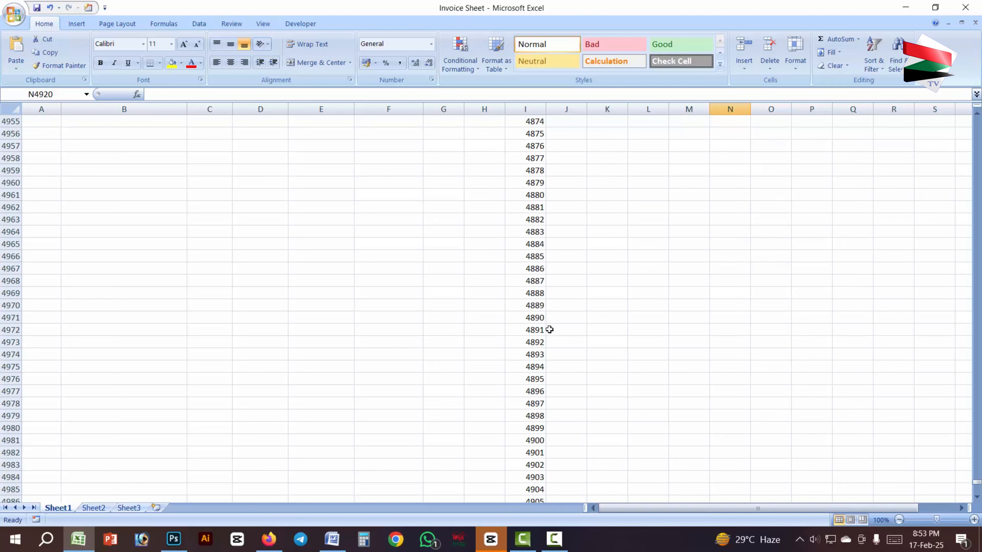
pyautogui.click(100, 508)
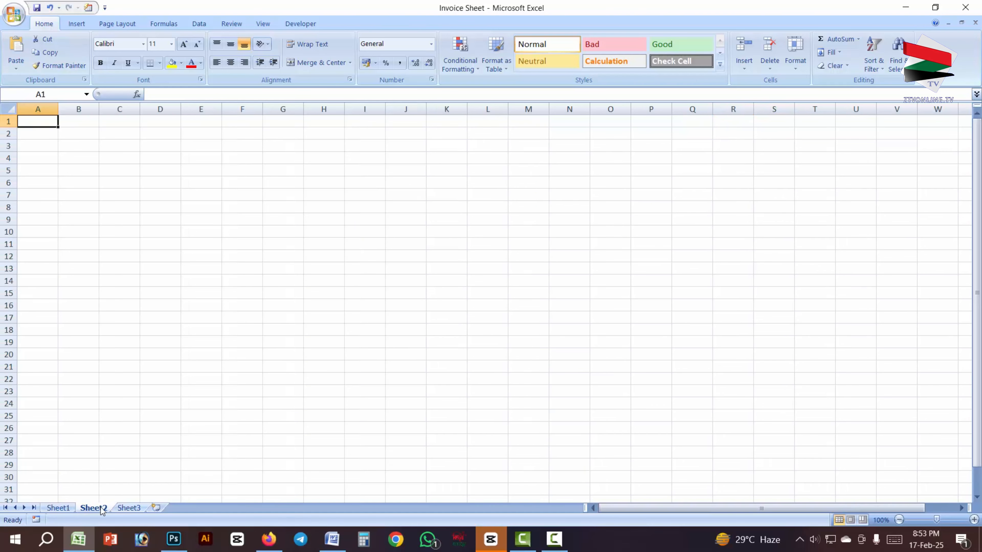
pyautogui.click(577, 159)
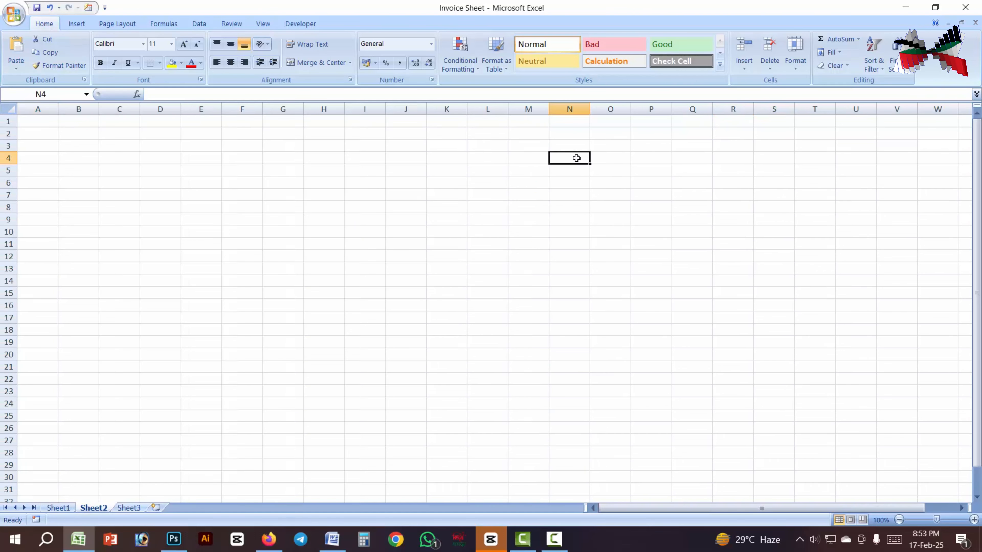
pyautogui.write('6546')
pyautogui.press('Return')
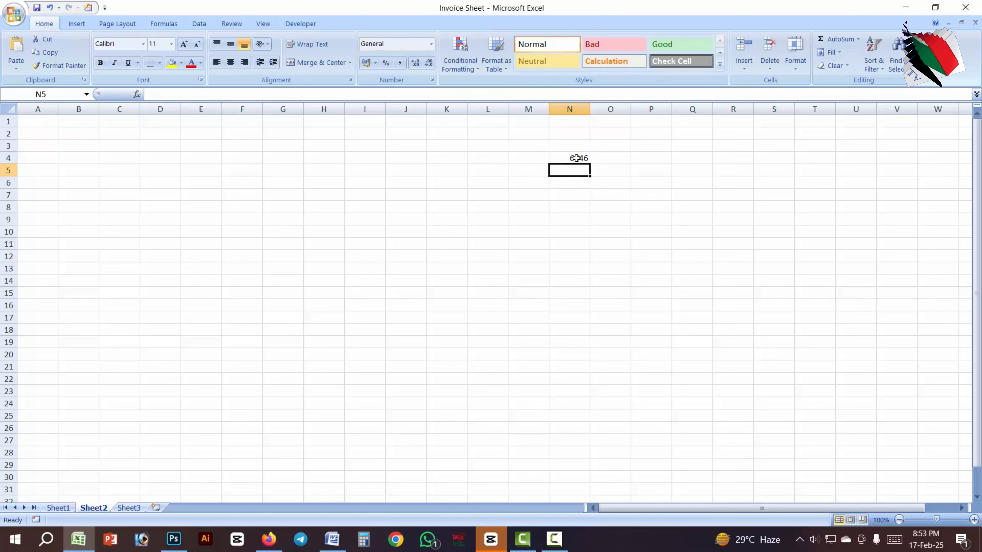
pyautogui.write('56654')
pyautogui.press('Return')
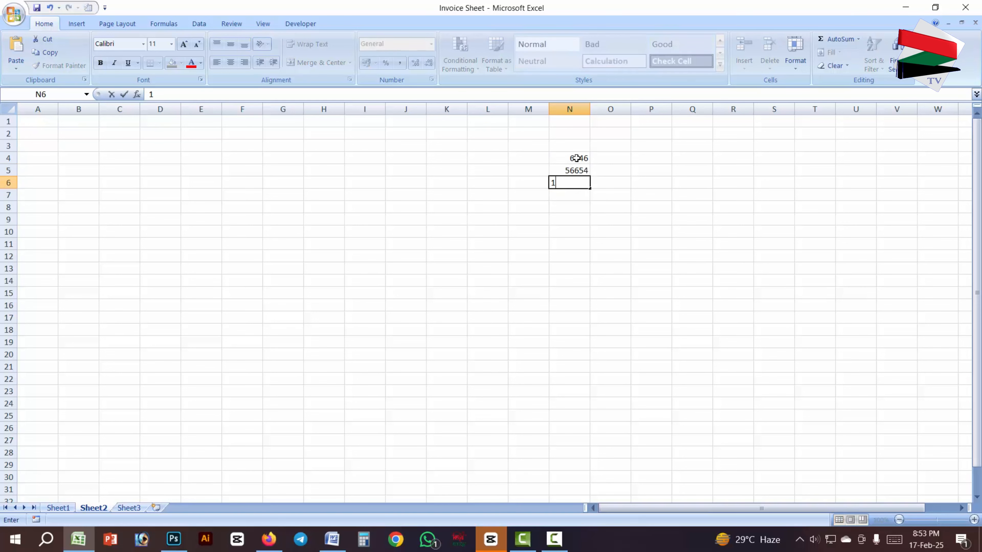
pyautogui.write('125')
pyautogui.press('Return')
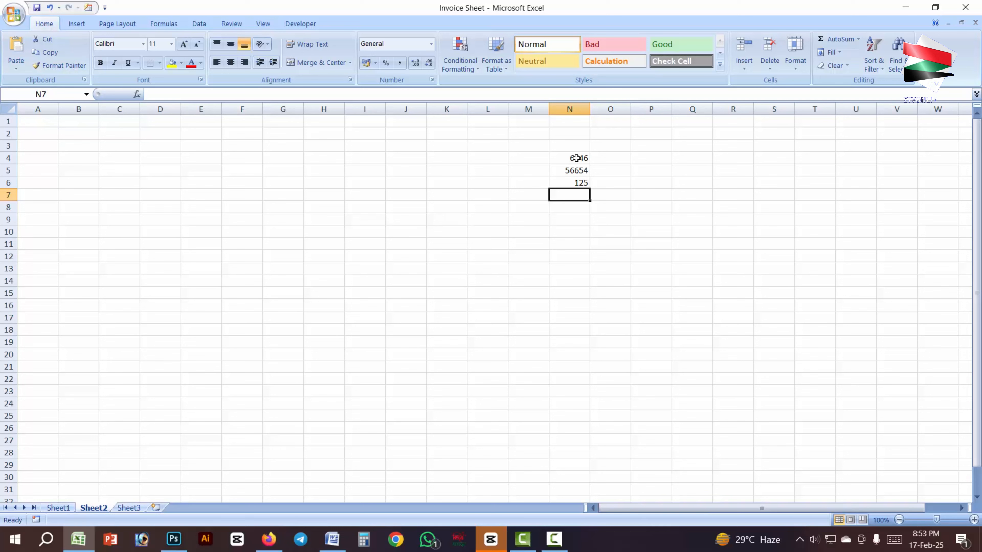
pyautogui.write('65465')
pyautogui.click(575, 159)
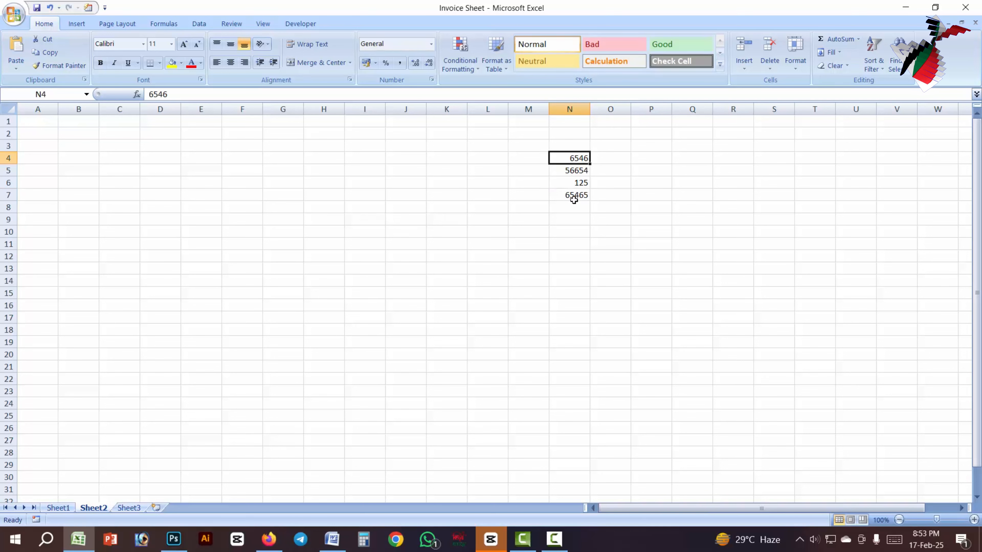
# Continue the number column with 8564, 321321 and 32132 in cells N8:N10
pyautogui.click(569, 208)
pyautogui.write('8564')
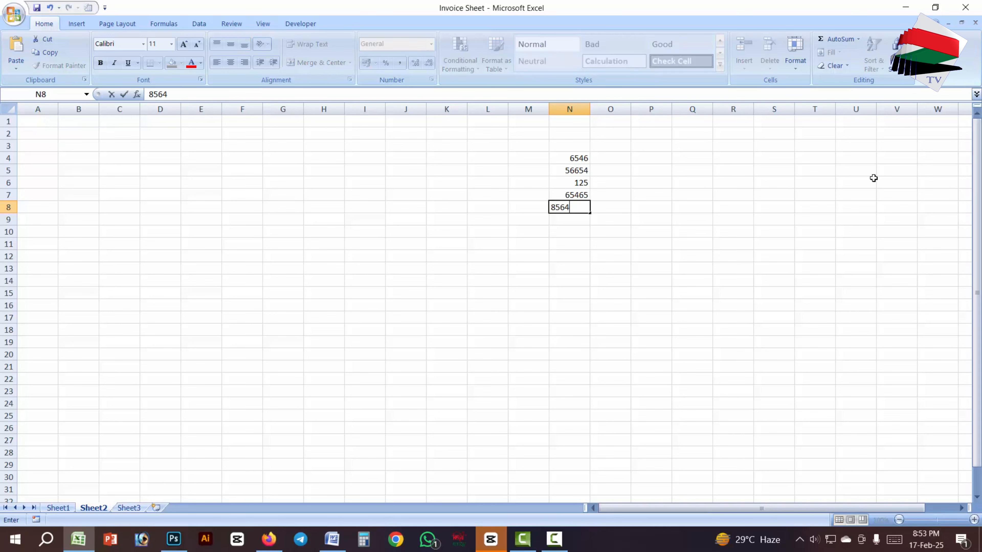
pyautogui.press('Return')
pyautogui.write('321321')
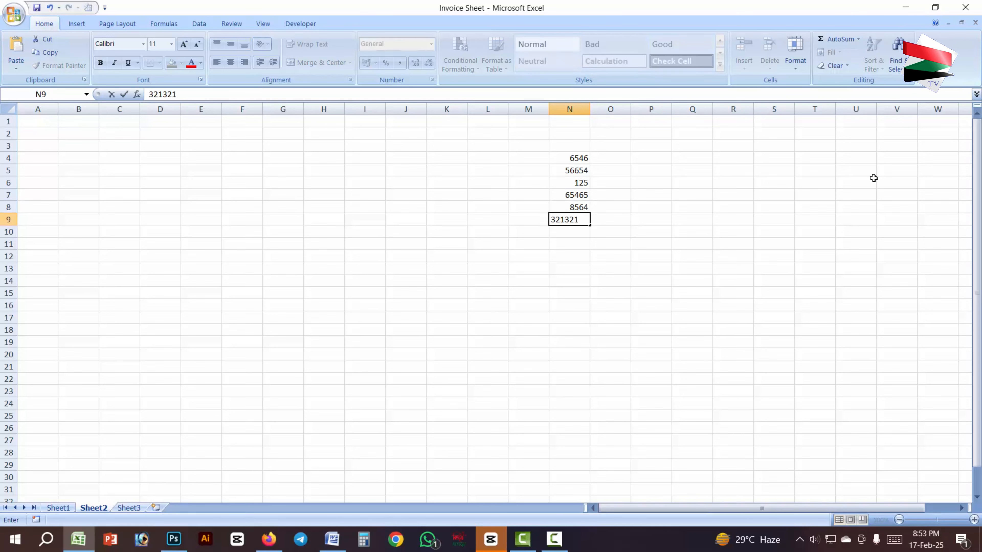
pyautogui.press('Return')
pyautogui.write('32132')
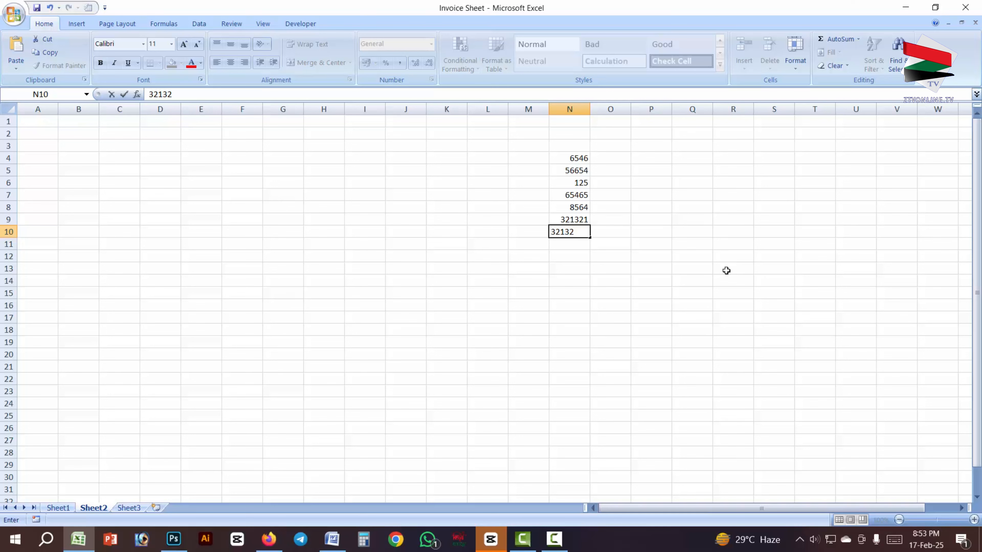
pyautogui.click(729, 279)
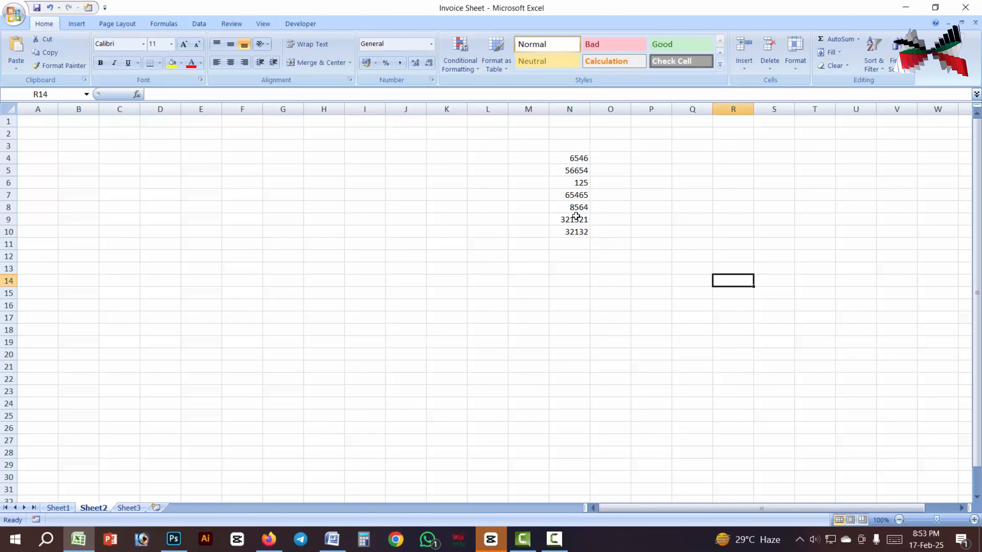
pyautogui.click(577, 243)
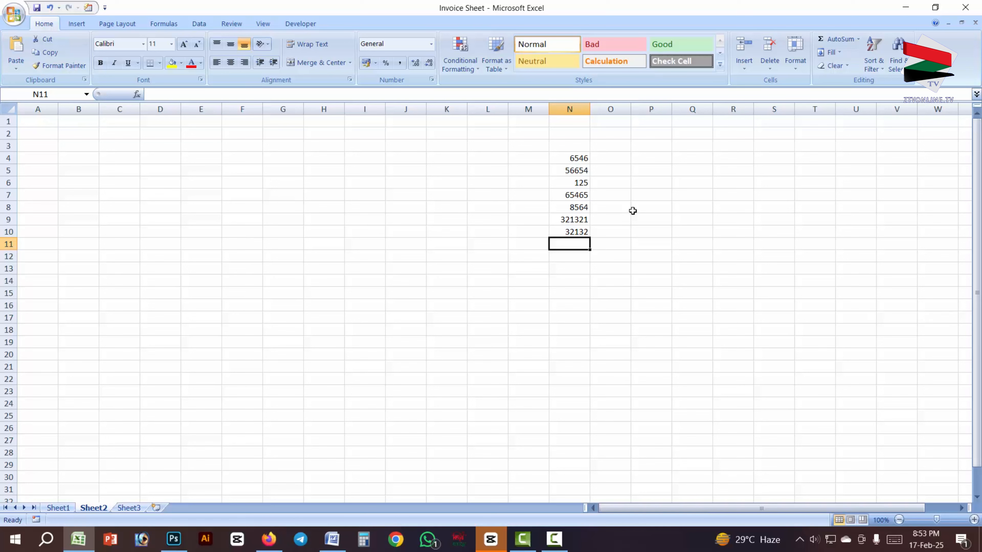
pyautogui.click(573, 175)
pyautogui.click(580, 183)
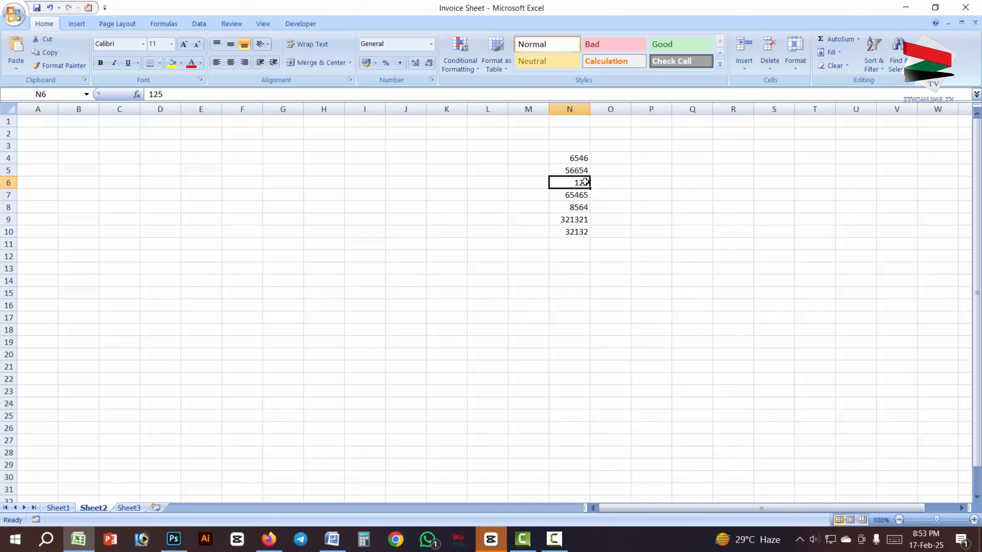
pyautogui.moveTo(575, 156); pyautogui.dragTo(572, 231)
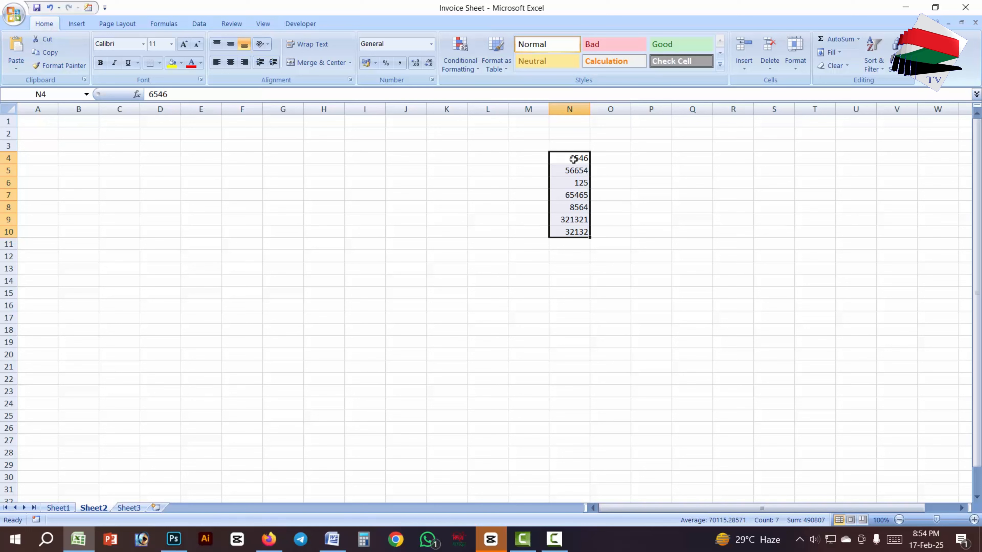
pyautogui.click(620, 283)
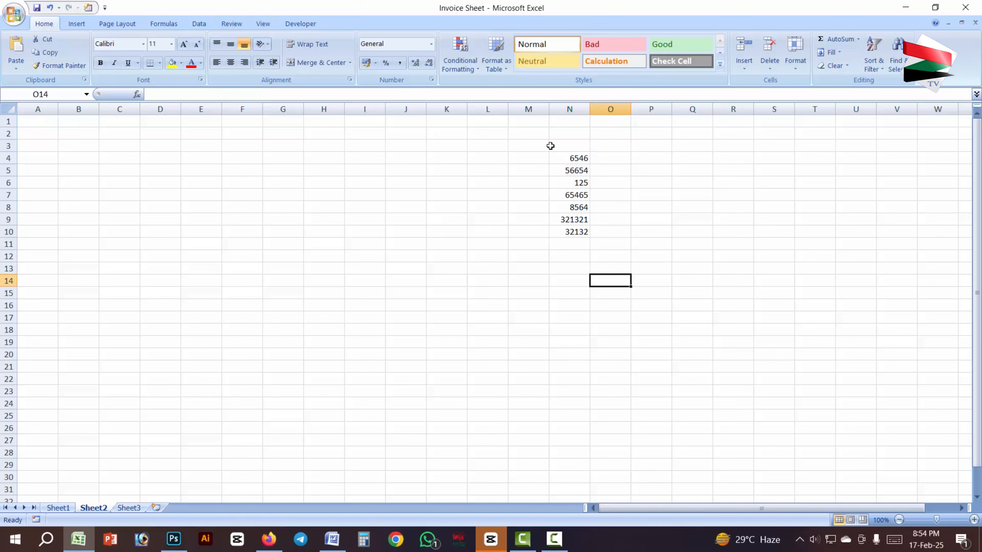
# Calculate the average of N4:N10 in cell N11 with the AutoSum Average function
pyautogui.click(579, 243)
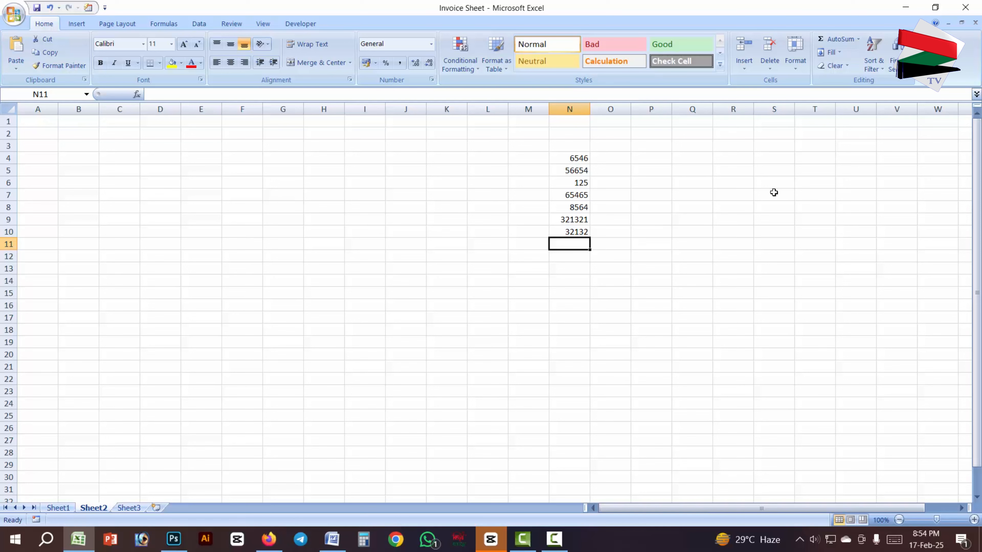
pyautogui.click(858, 39)
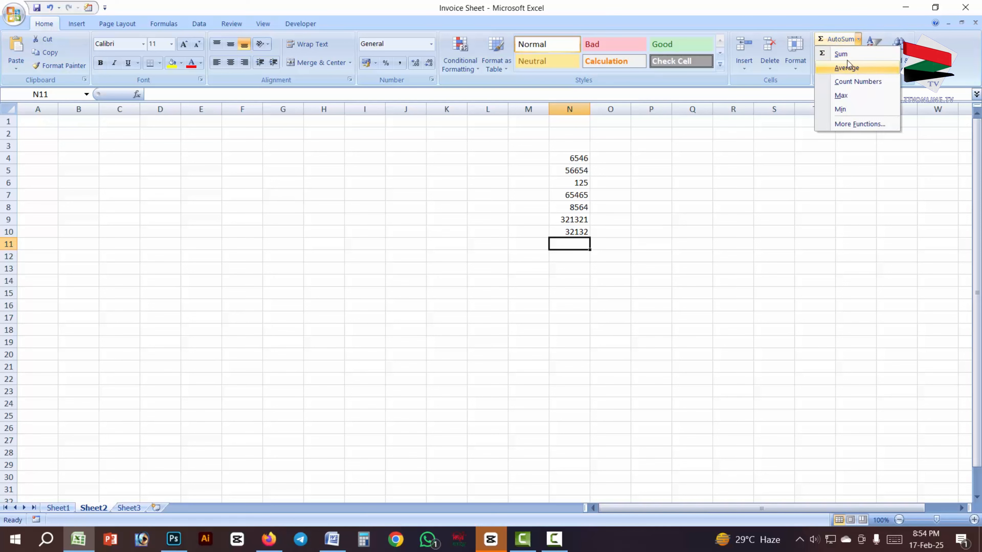
pyautogui.click(846, 66)
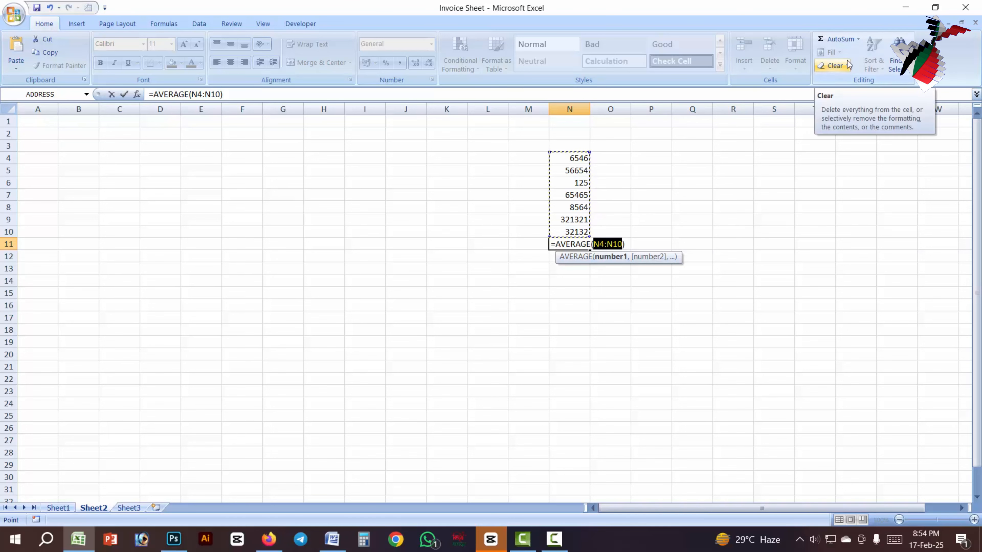
pyautogui.press('Return')
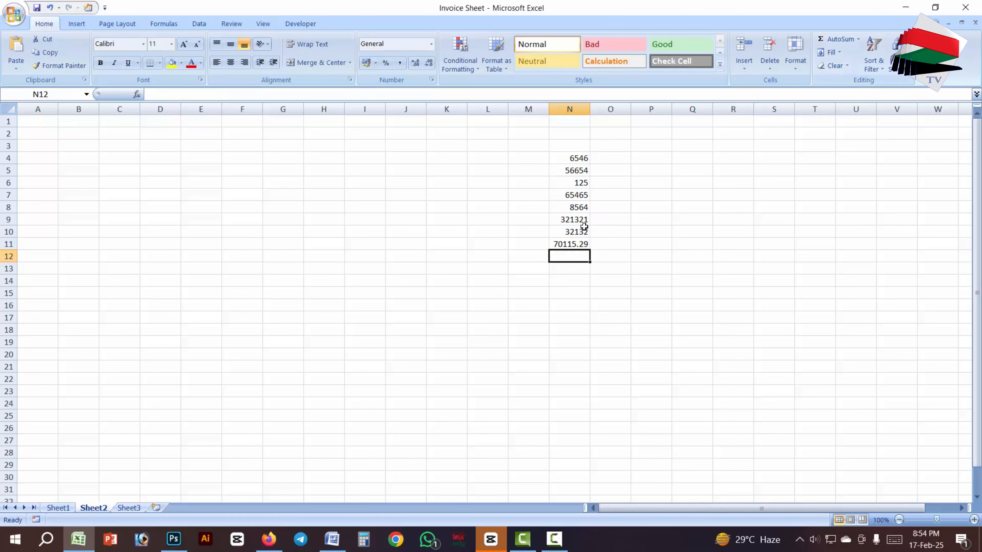
pyautogui.click(570, 244)
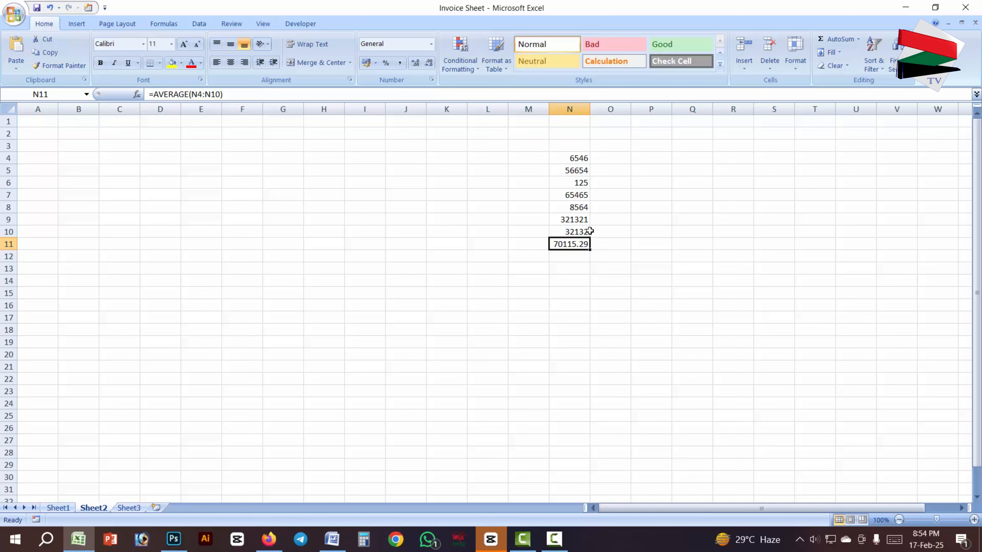
pyautogui.click(682, 291)
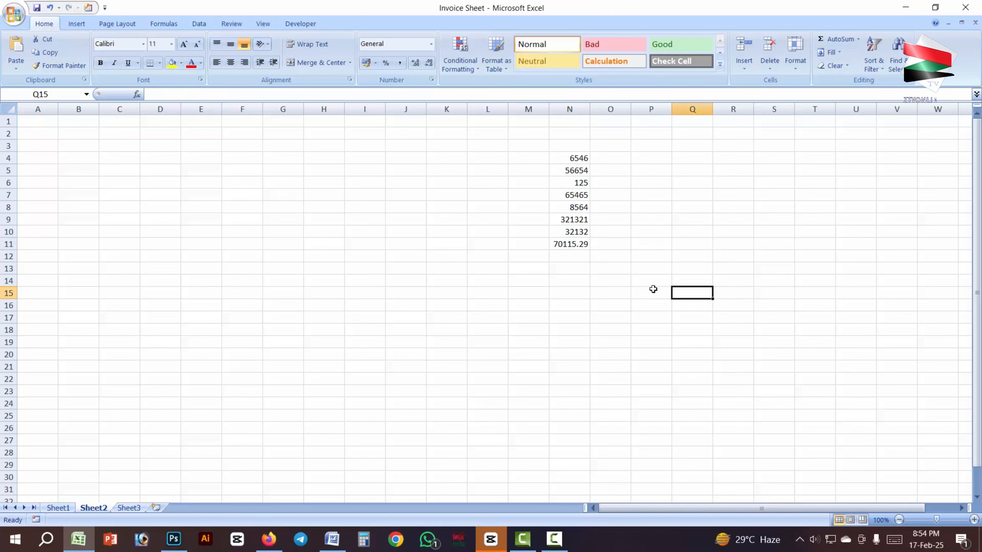
# Delete the average in cell N11 and replace it with the AutoSum total of N4:N10
pyautogui.click(568, 245)
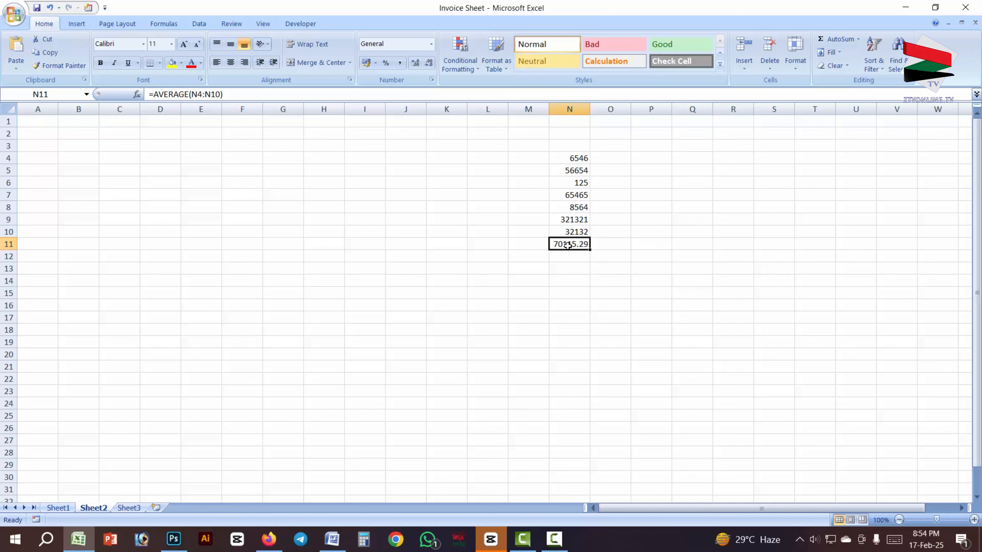
pyautogui.press('Delete')
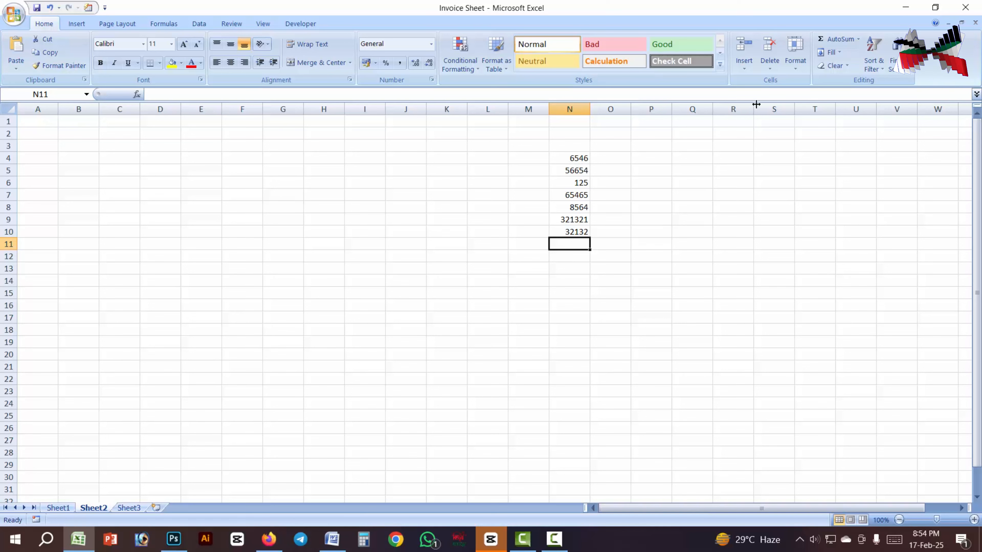
pyautogui.click(836, 39)
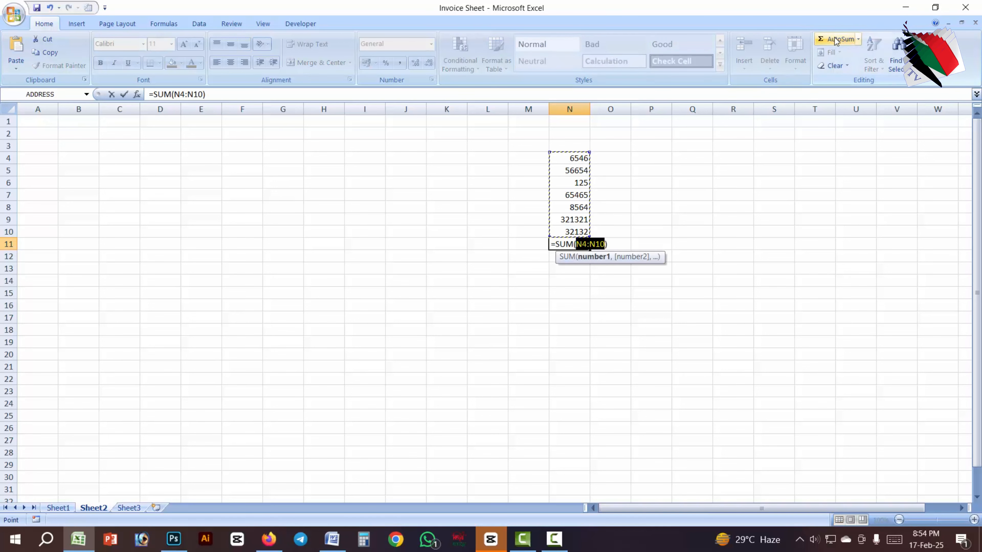
pyautogui.press('Return')
pyautogui.click(580, 244)
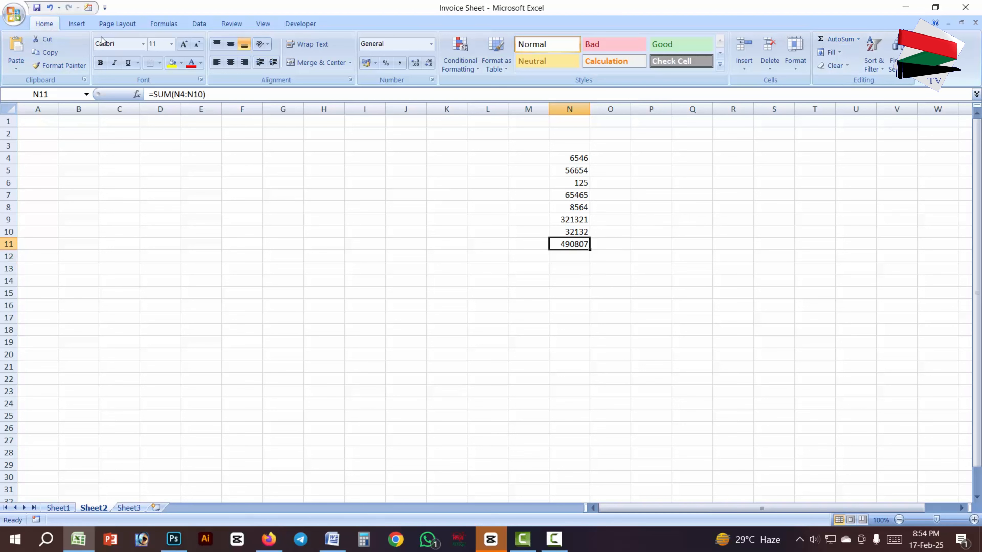
# Make the total in cell N11 bold and fill the cell with yellow
pyautogui.click(101, 62)
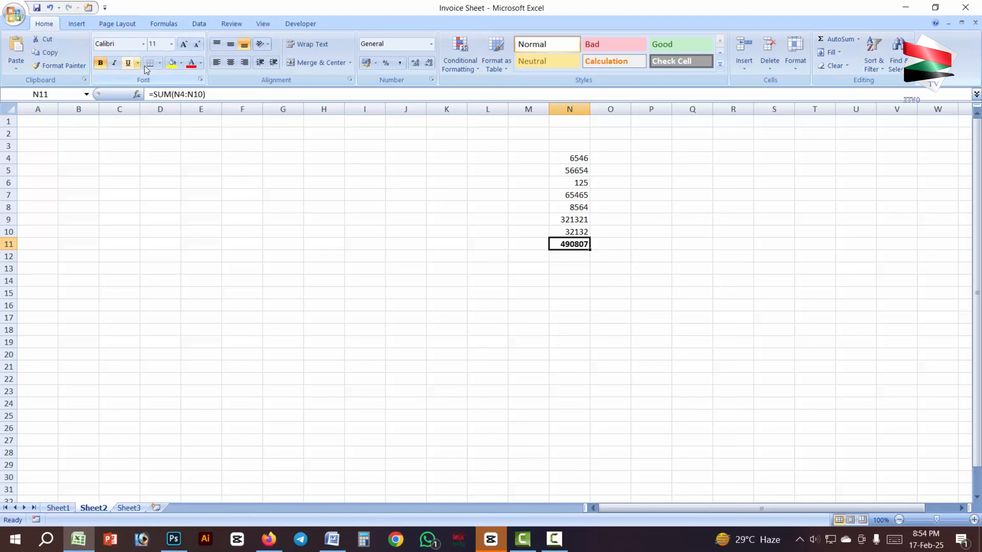
pyautogui.click(171, 63)
pyautogui.click(610, 291)
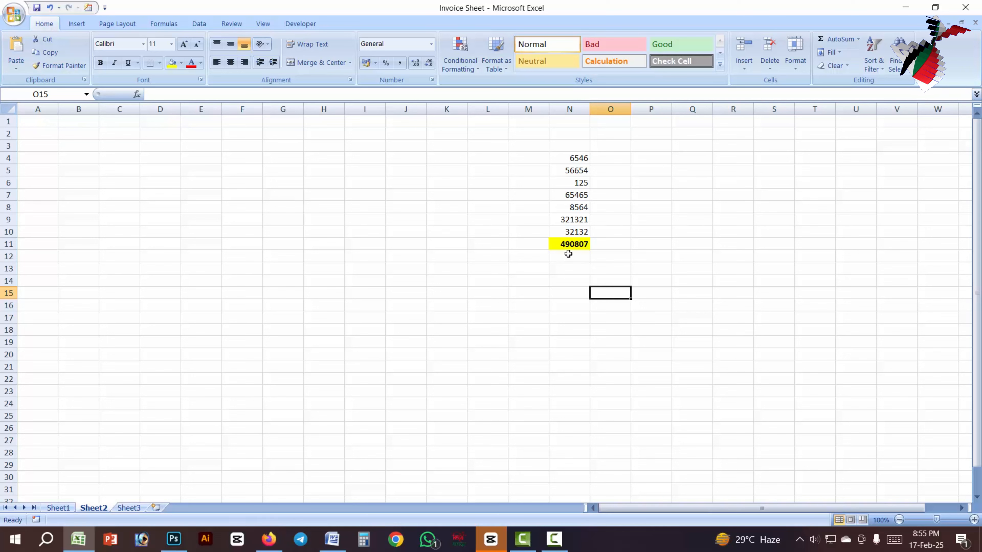
# Check the count of the numbers in N4:N10, enter 7 in O11, and calculate =N11/O11 in P11
pyautogui.moveTo(573, 160); pyautogui.dragTo(568, 233)
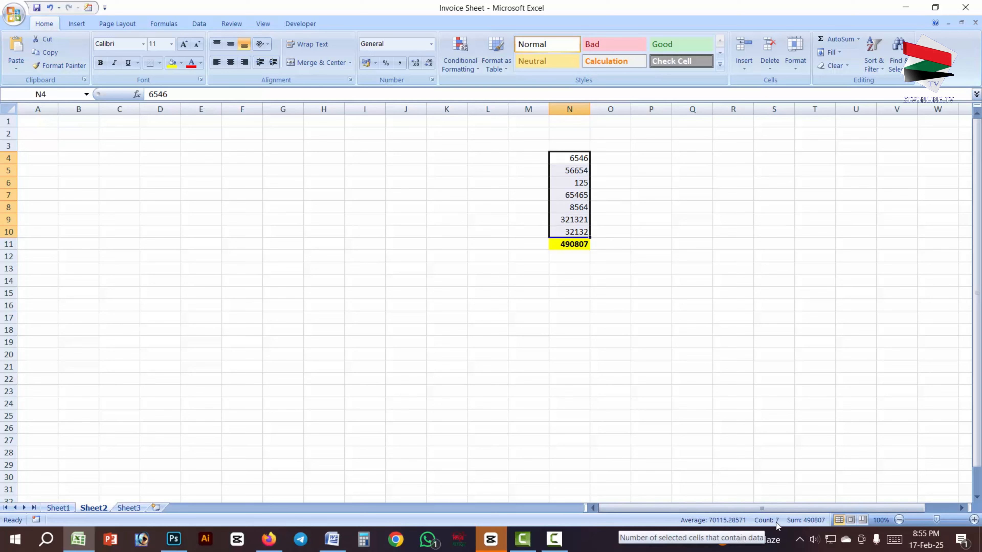
pyautogui.click(529, 243)
pyautogui.click(608, 243)
pyautogui.write('7')
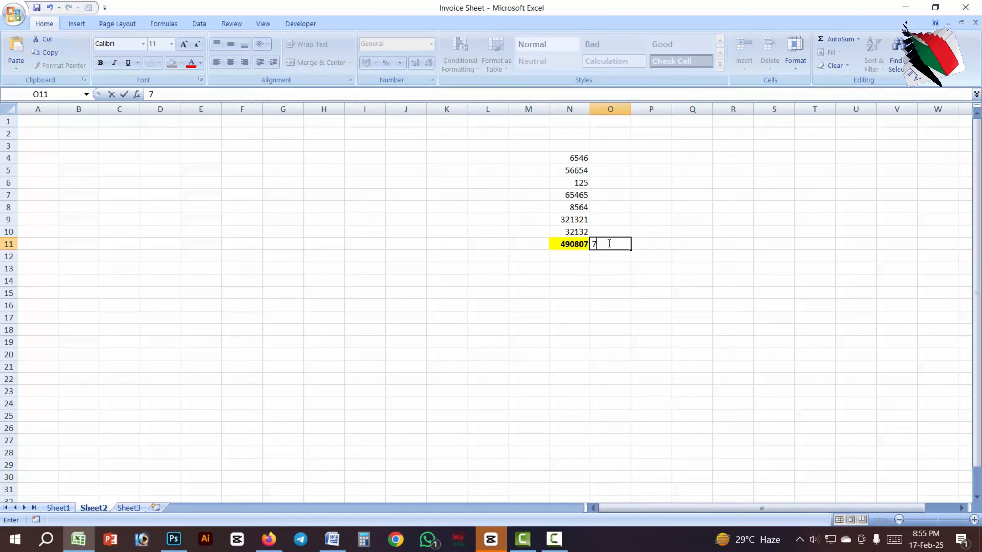
pyautogui.press('Tab')
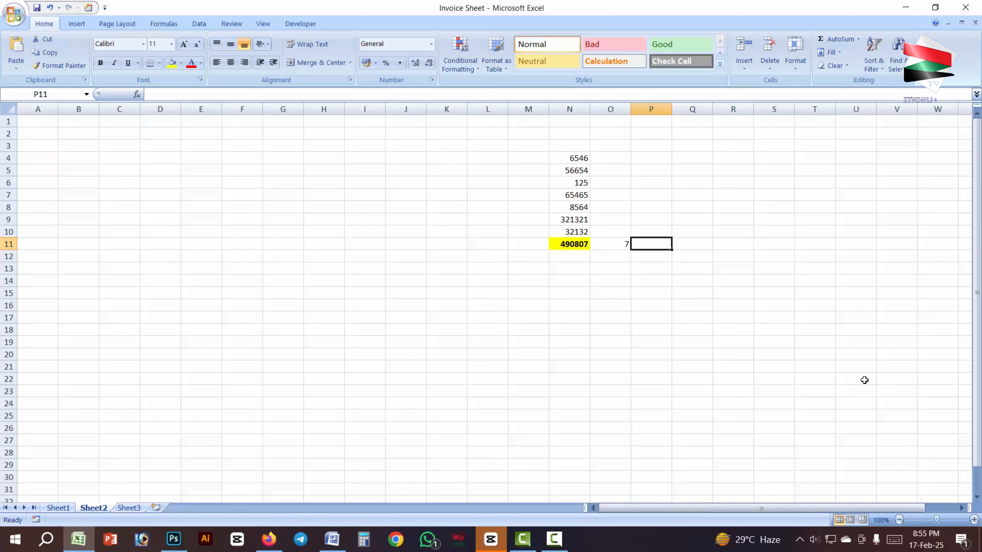
pyautogui.write('=')
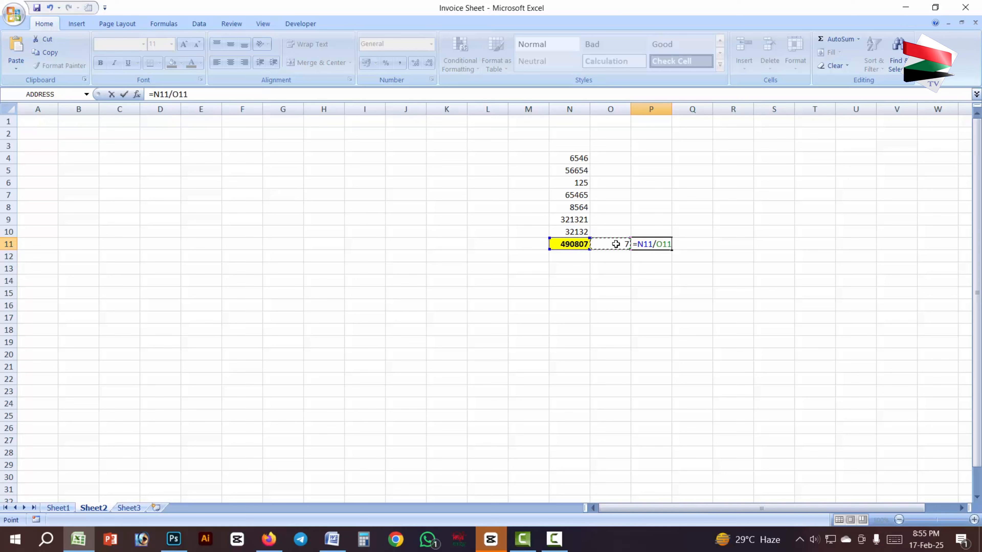
pyautogui.press('Return')
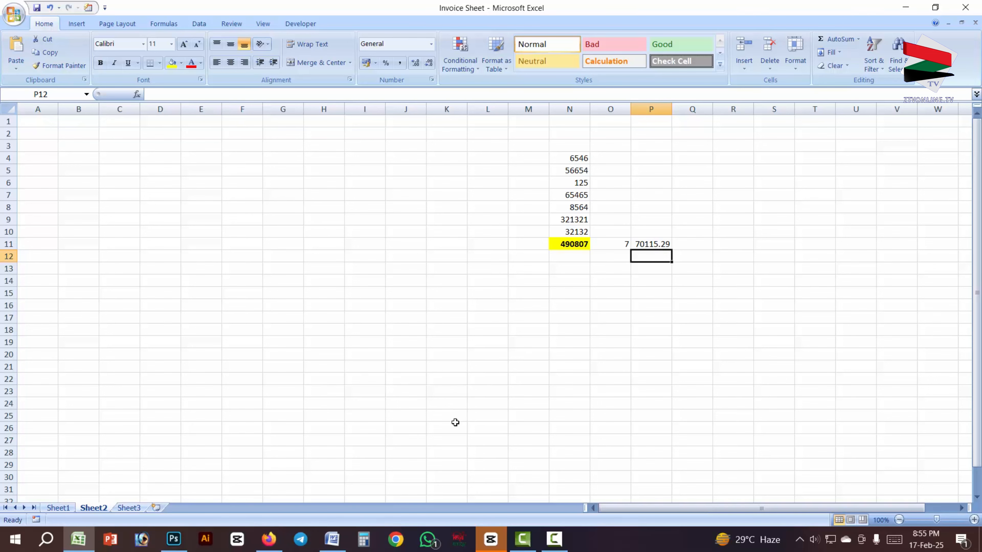
# Switch to the topic list in Word, select the item "Max", and return to the Excel workbook
pyautogui.click(331, 539)
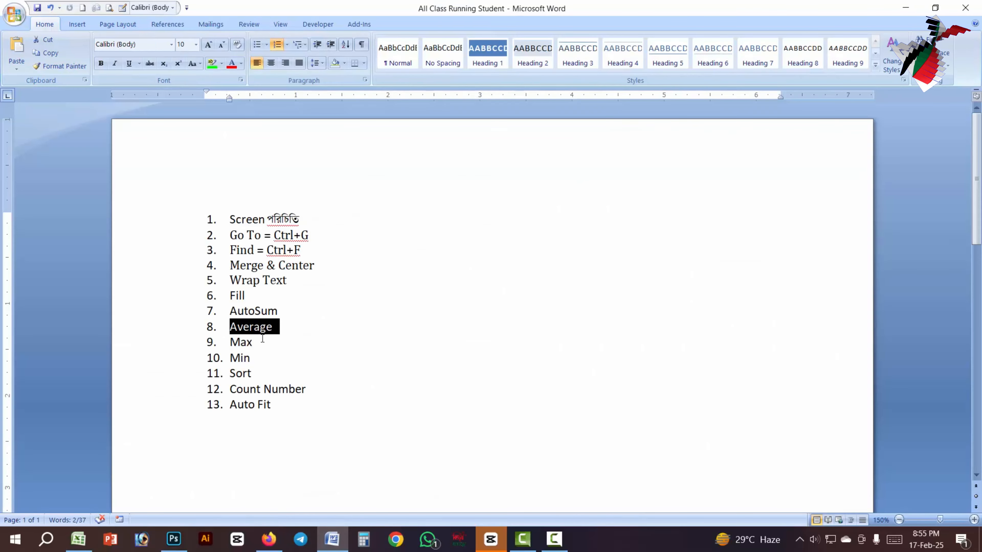
pyautogui.moveTo(263, 338); pyautogui.dragTo(231, 341)
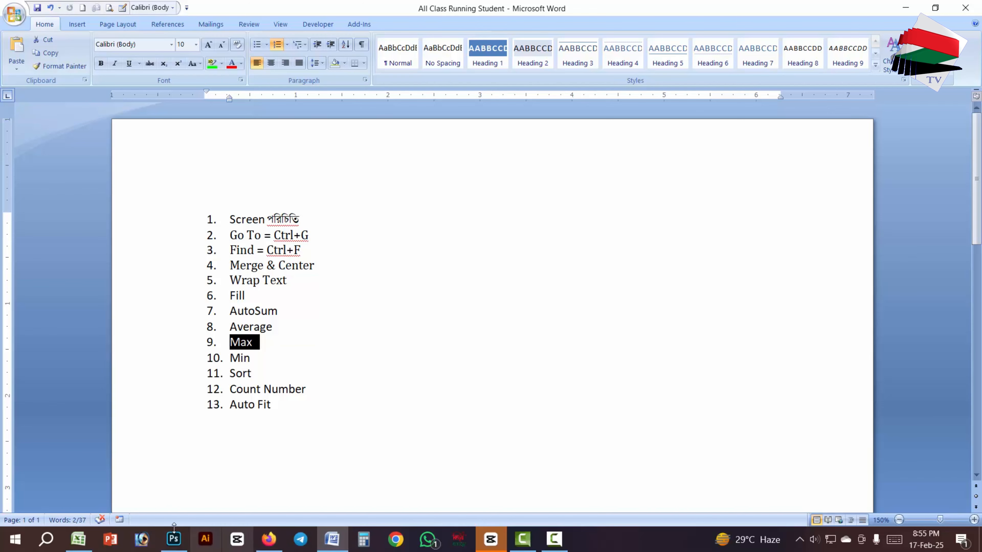
pyautogui.click(78, 539)
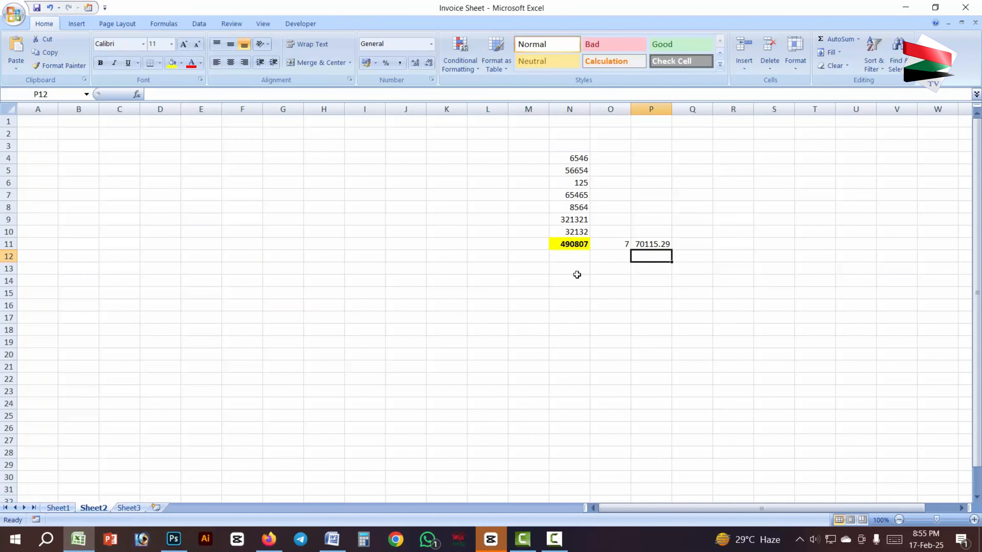
# Replace the total in cell N11 with the maximum of N4:N10 using the AutoSum Max function
pyautogui.click(571, 246)
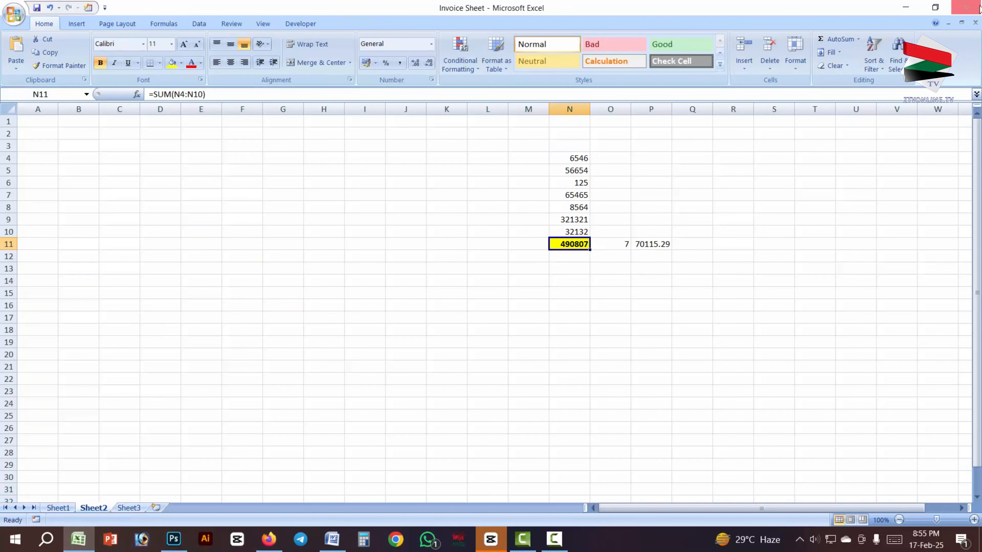
pyautogui.click(858, 39)
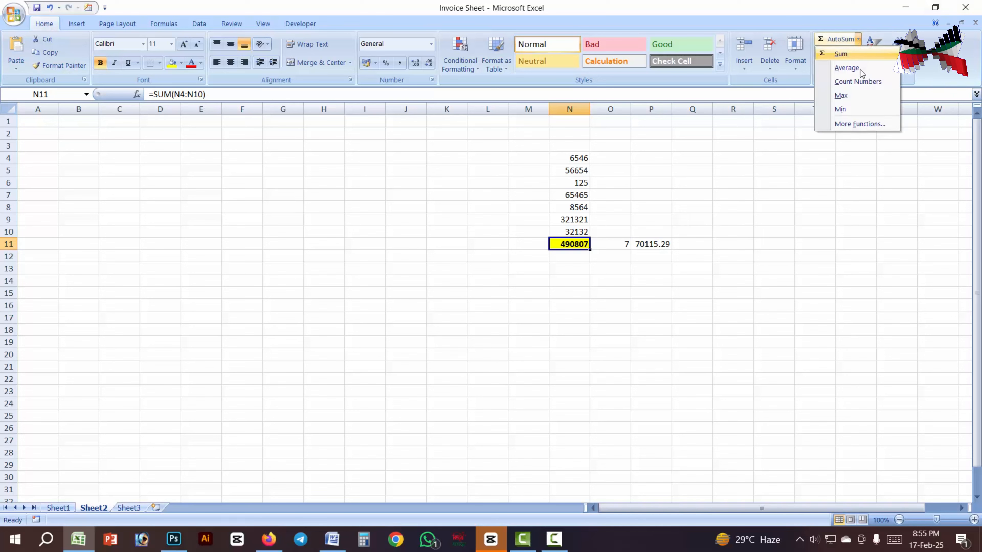
pyautogui.click(851, 96)
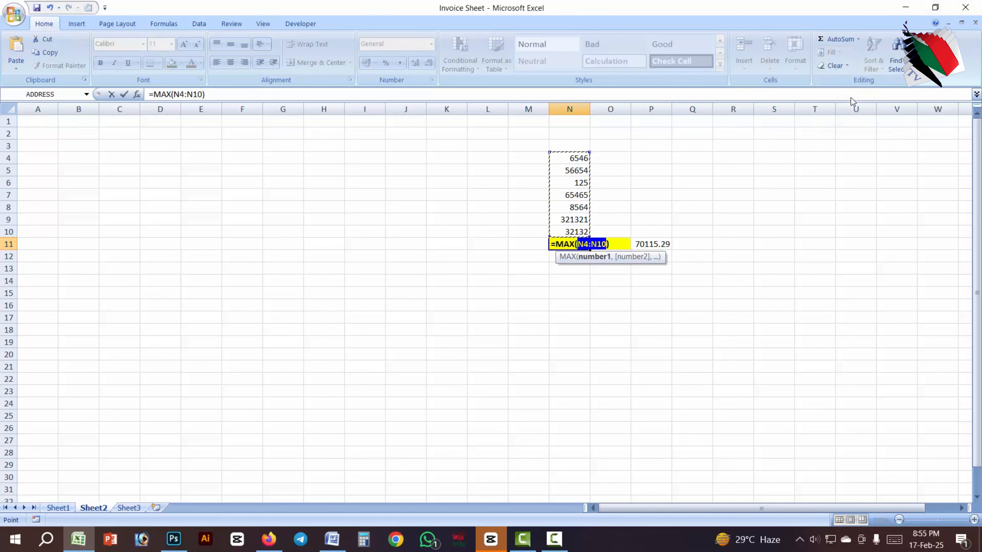
pyautogui.press('Return')
pyautogui.click(568, 247)
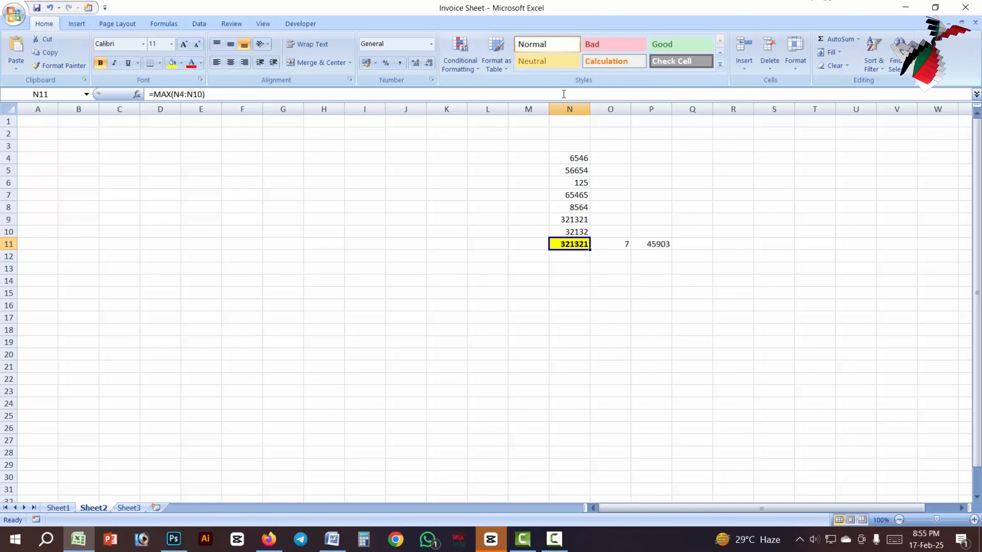
pyautogui.click(534, 159)
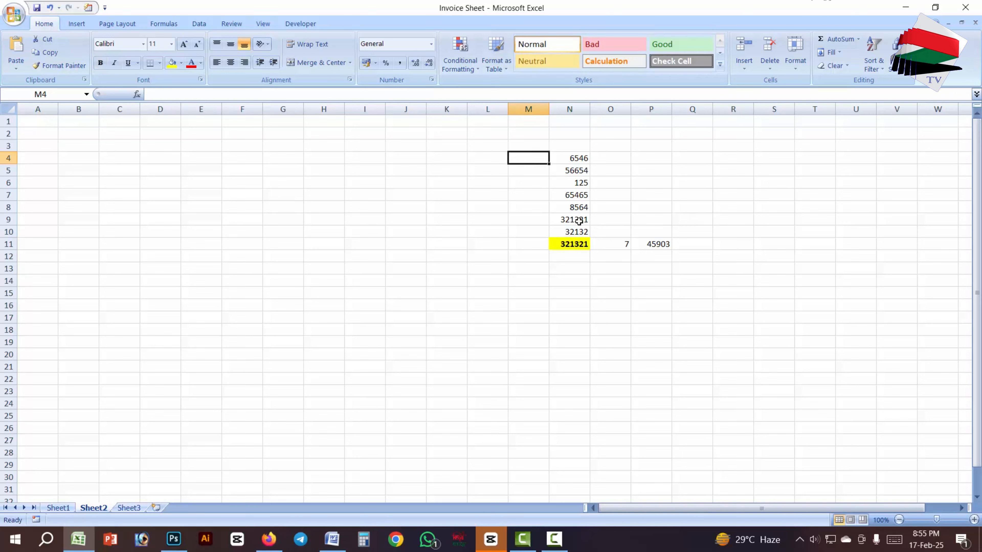
pyautogui.click(580, 249)
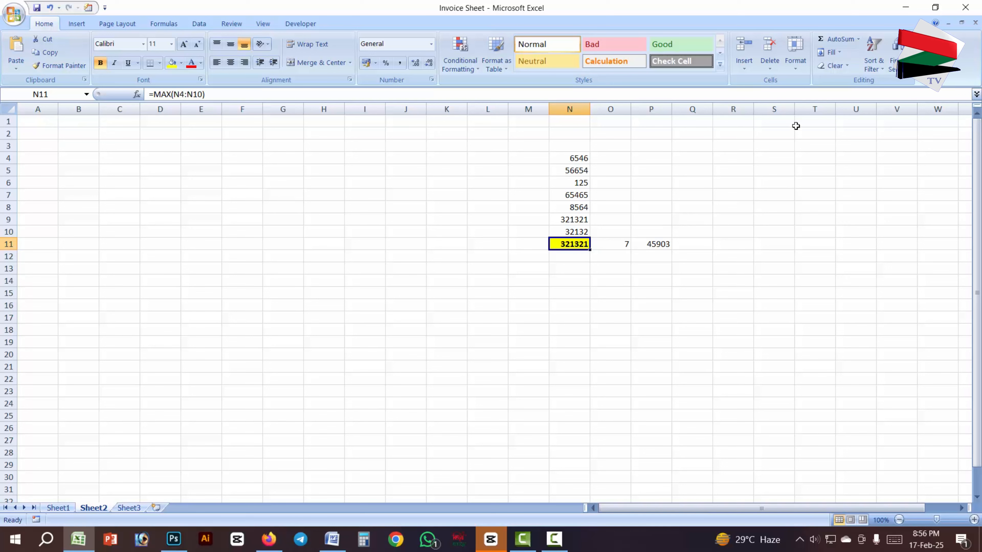
pyautogui.click(840, 53)
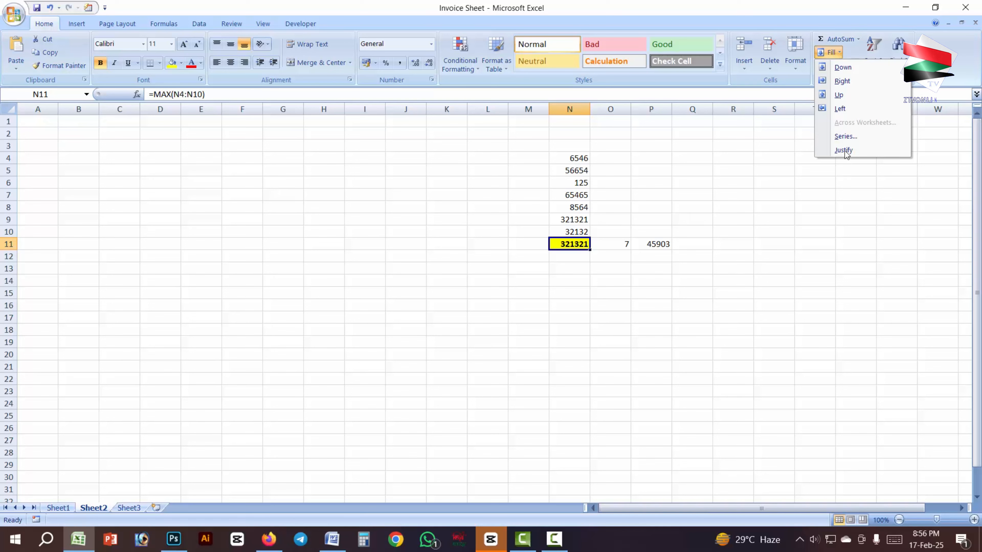
pyautogui.click(843, 39)
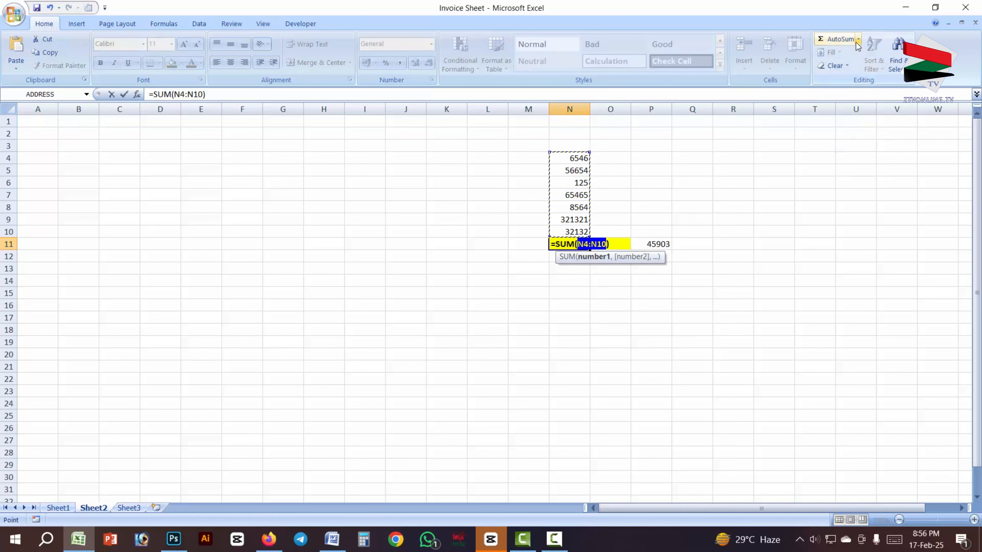
pyautogui.click(858, 39)
pyautogui.click(849, 108)
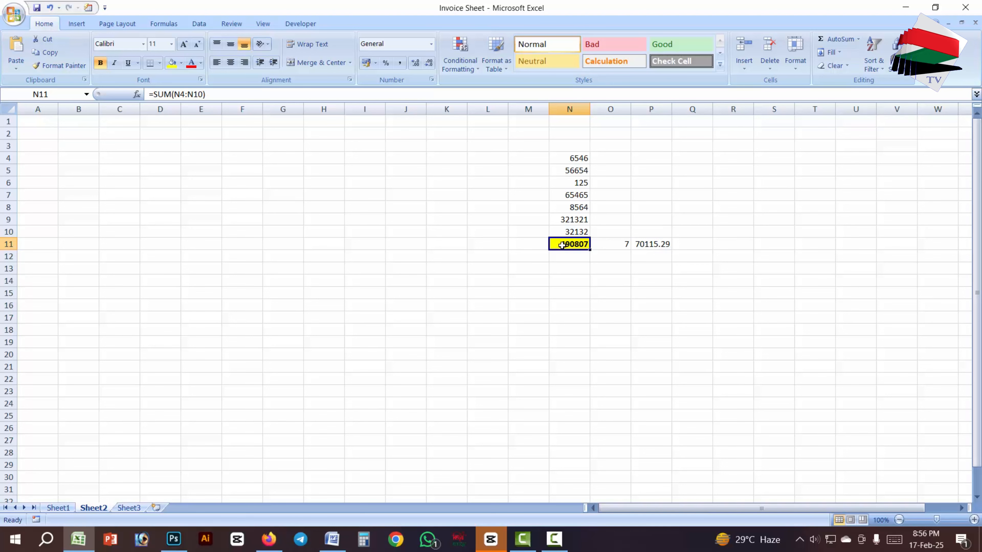
# Calculate the minimum of N4:N10 in cell N11 with the AutoSum Min function
pyautogui.click(858, 39)
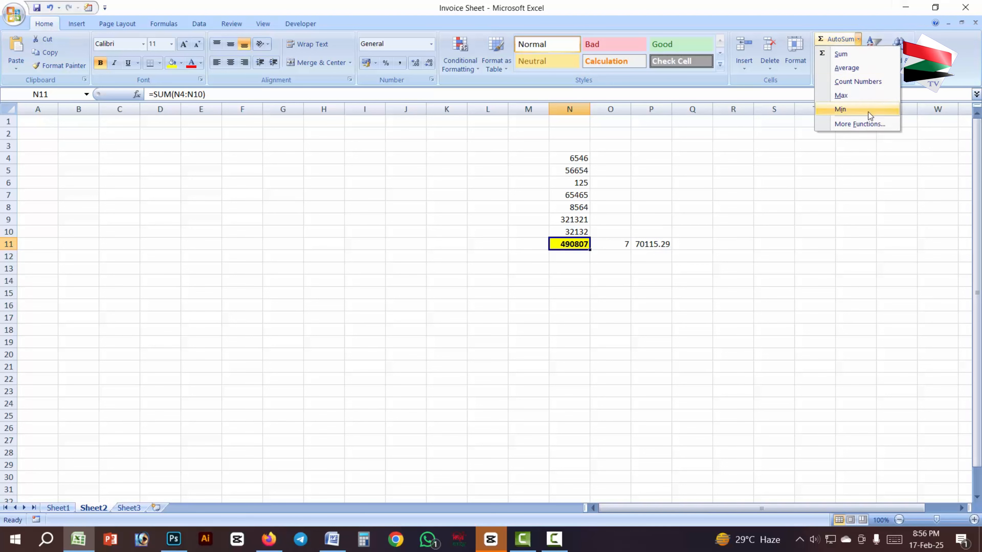
pyautogui.click(865, 107)
pyautogui.press('Return')
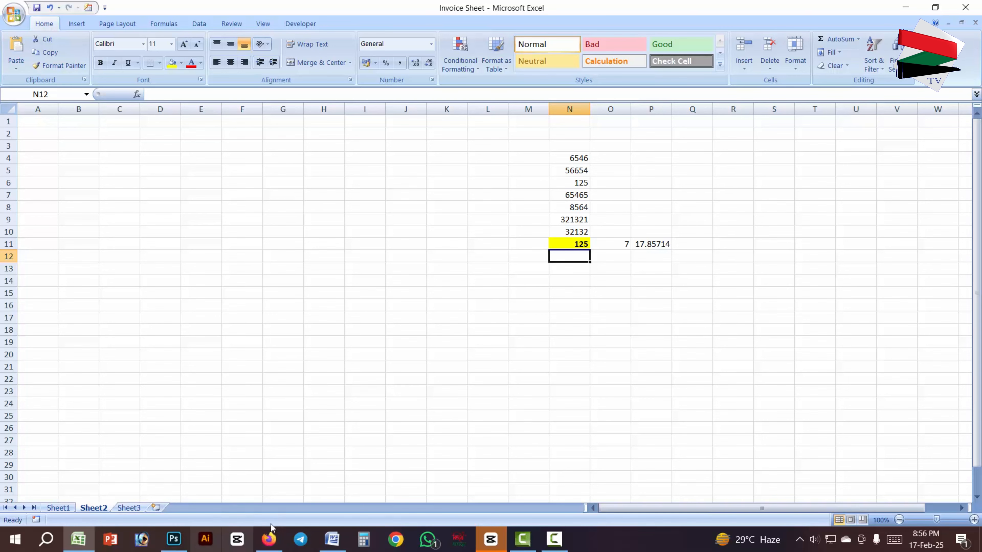
# Switch to the topic list in Word, place the cursor at the item "Sort", and return to the Excel workbook
pyautogui.click(83, 541)
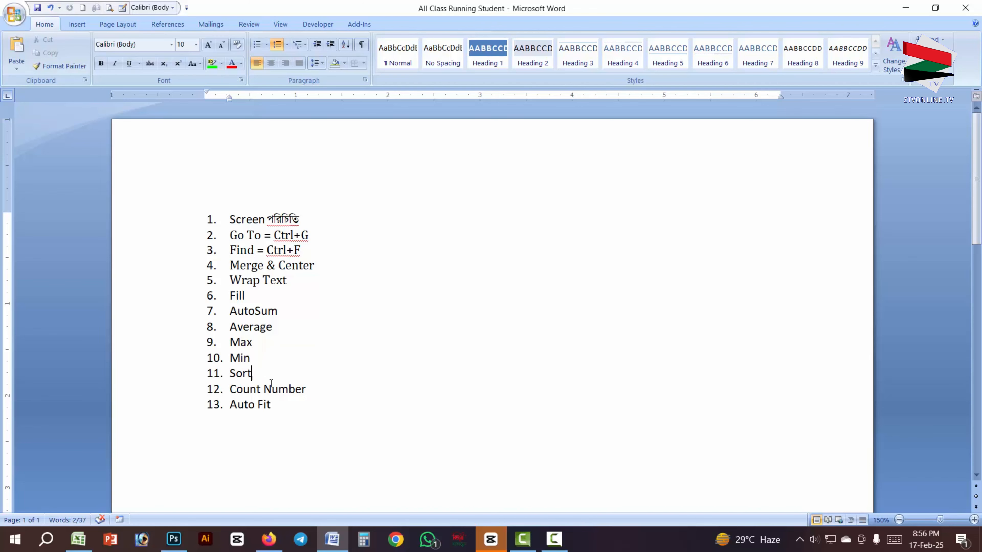
pyautogui.click(84, 540)
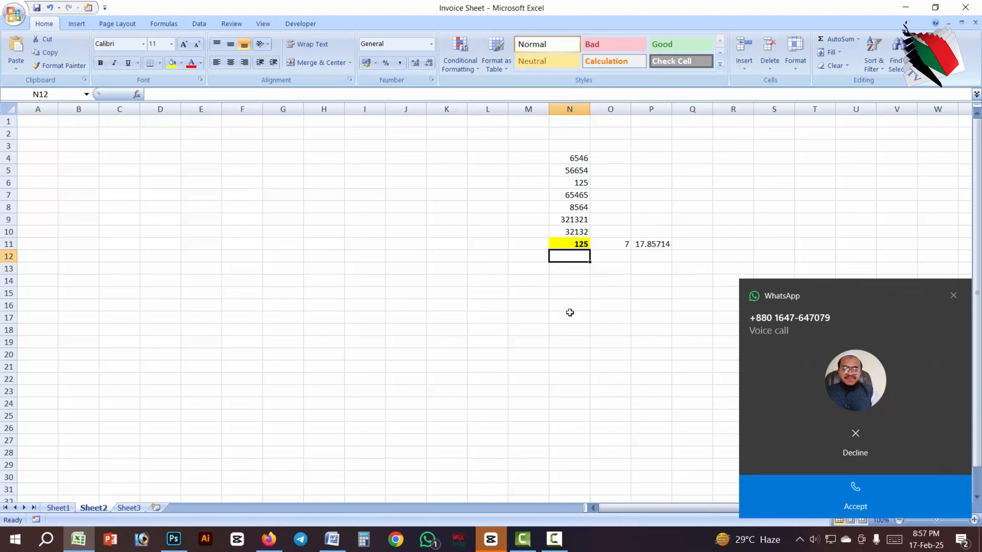
# Dismiss the incoming WhatsApp call notification and select cell N12 below the number column again
pyautogui.click(954, 295)
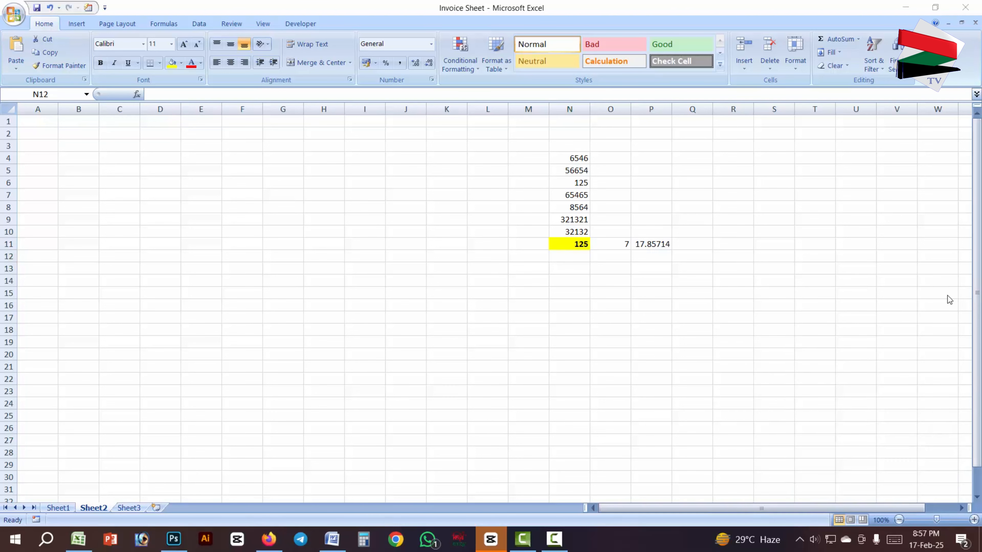
pyautogui.click(657, 286)
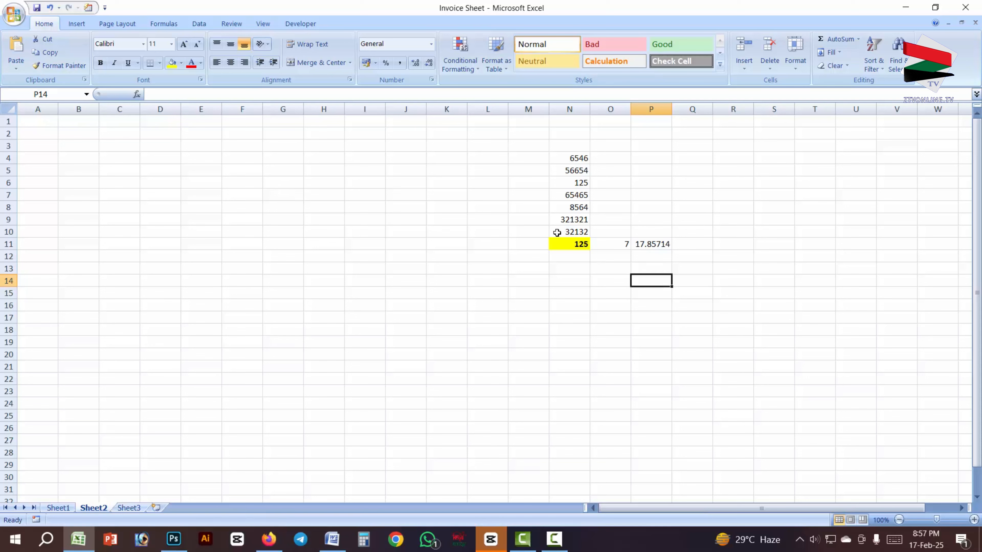
pyautogui.click(566, 256)
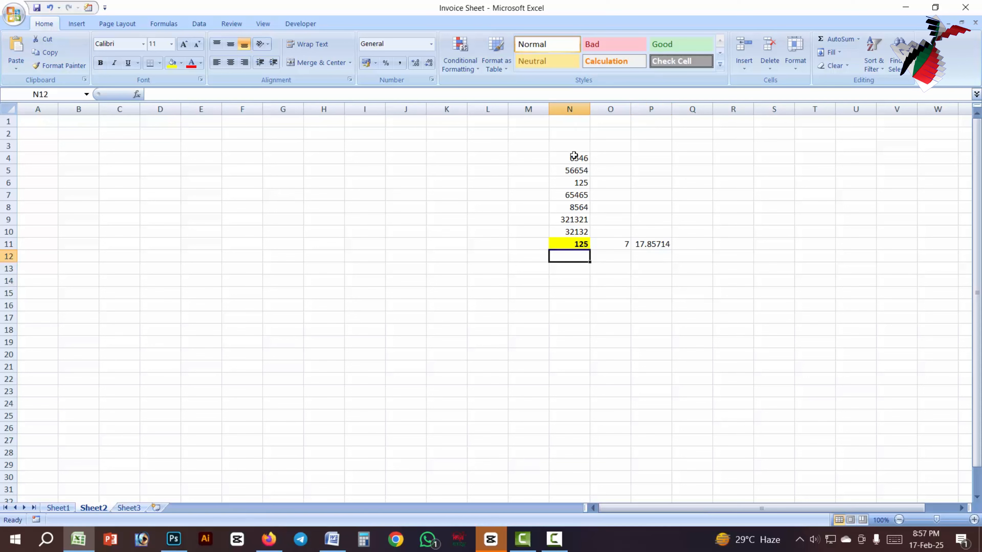
# Sort the numbers in N4:N11 from smallest to largest, expanding the selection to the adjacent data
pyautogui.moveTo(574, 156); pyautogui.dragTo(574, 242)
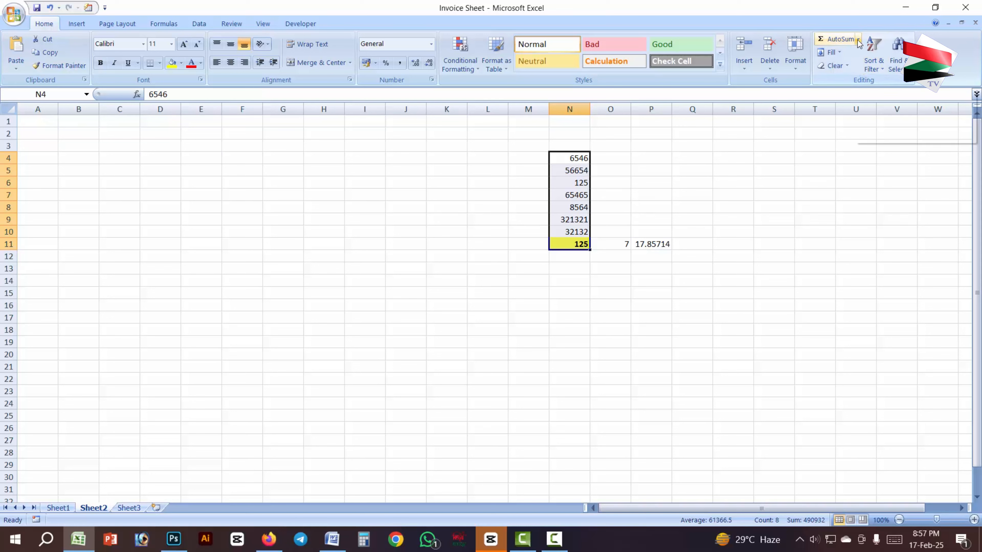
pyautogui.click(877, 58)
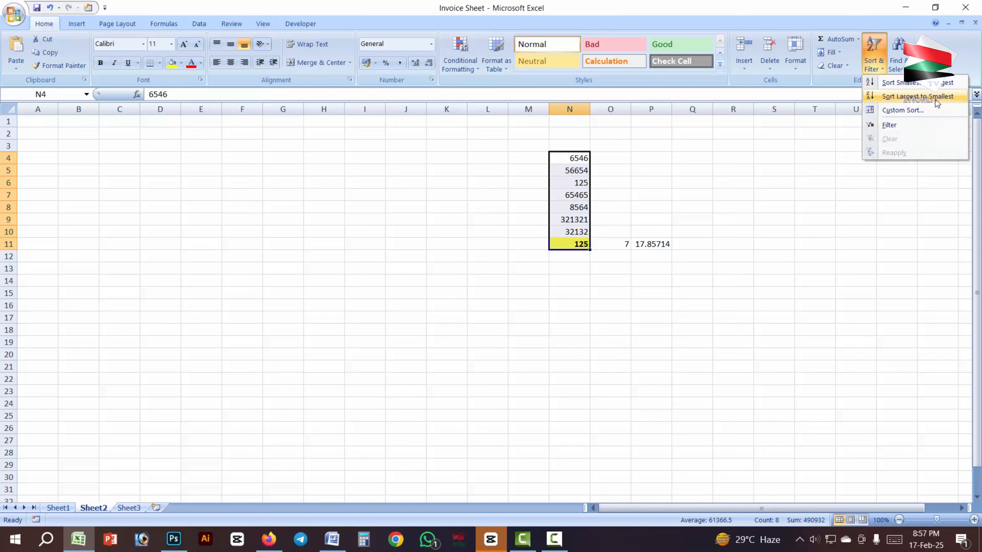
pyautogui.click(915, 83)
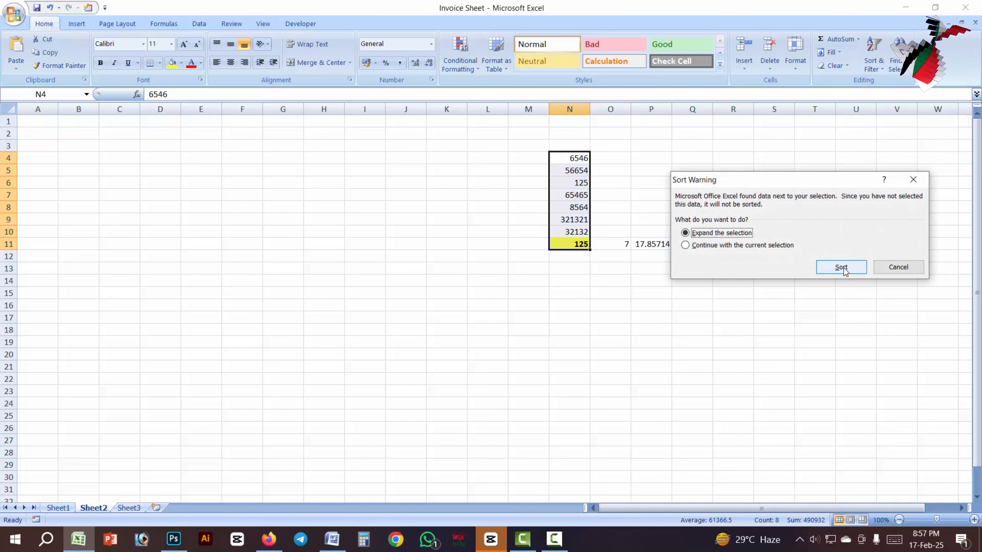
pyautogui.click(845, 269)
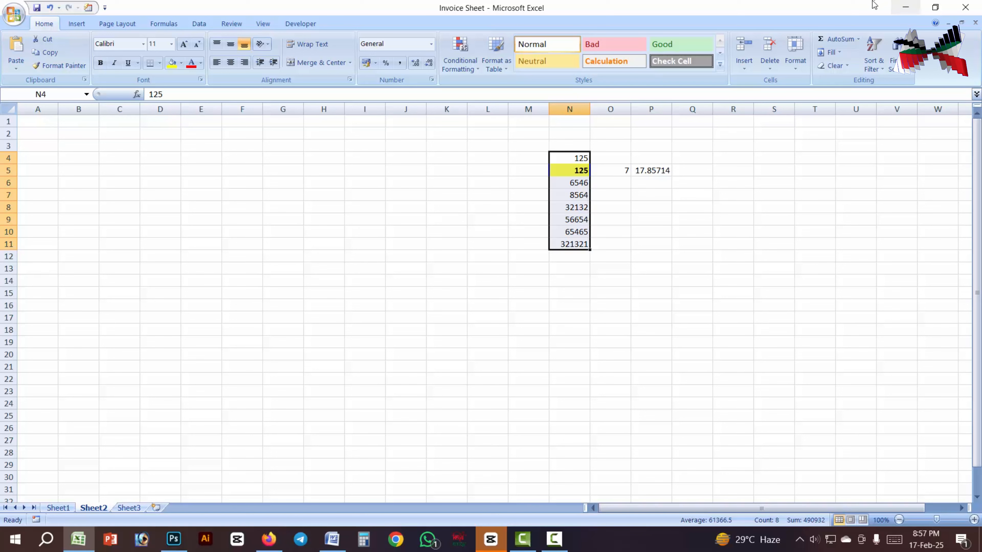
# Sort the numbers in N4:N11 from largest to smallest, expanding the selection to the adjacent data
pyautogui.click(874, 54)
pyautogui.click(929, 96)
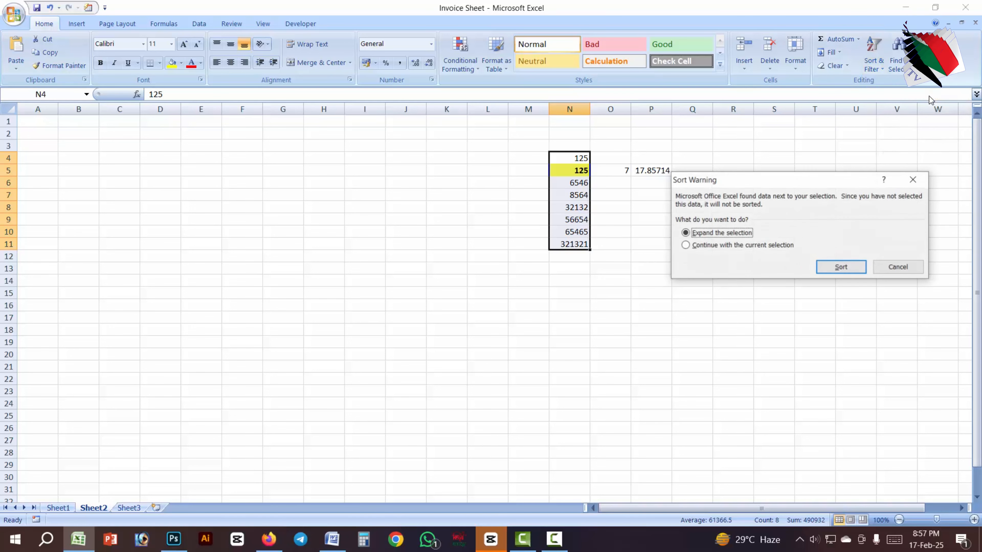
pyautogui.click(841, 267)
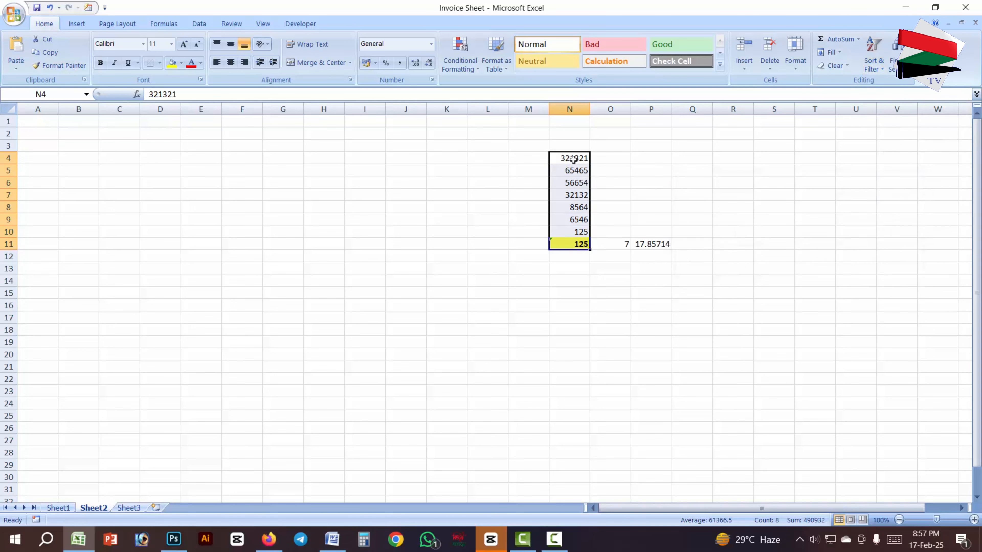
pyautogui.click(683, 259)
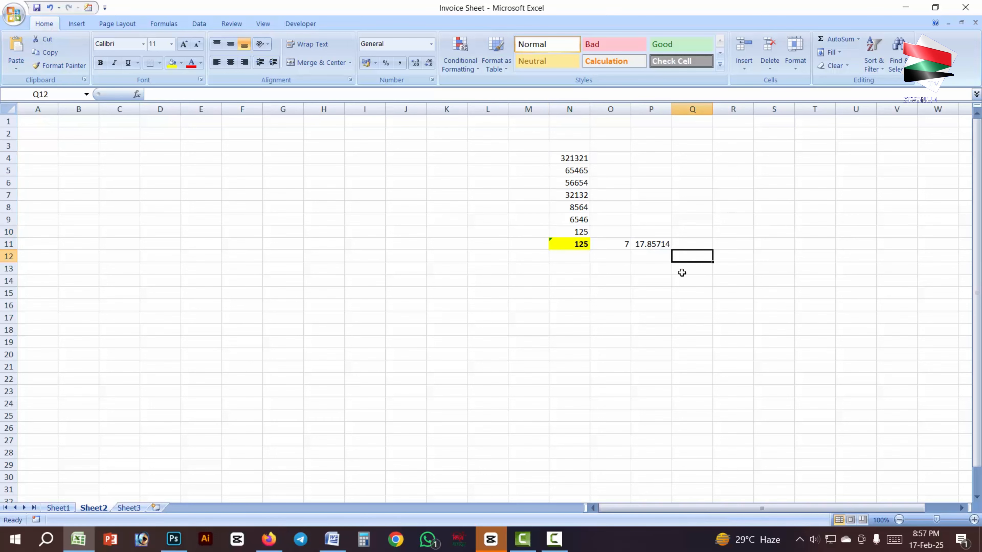
# Switch to the topic list in Word, highlight the item "Count Number", and return to the Excel workbook
pyautogui.click(79, 539)
pyautogui.moveTo(308, 389); pyautogui.dragTo(230, 389)
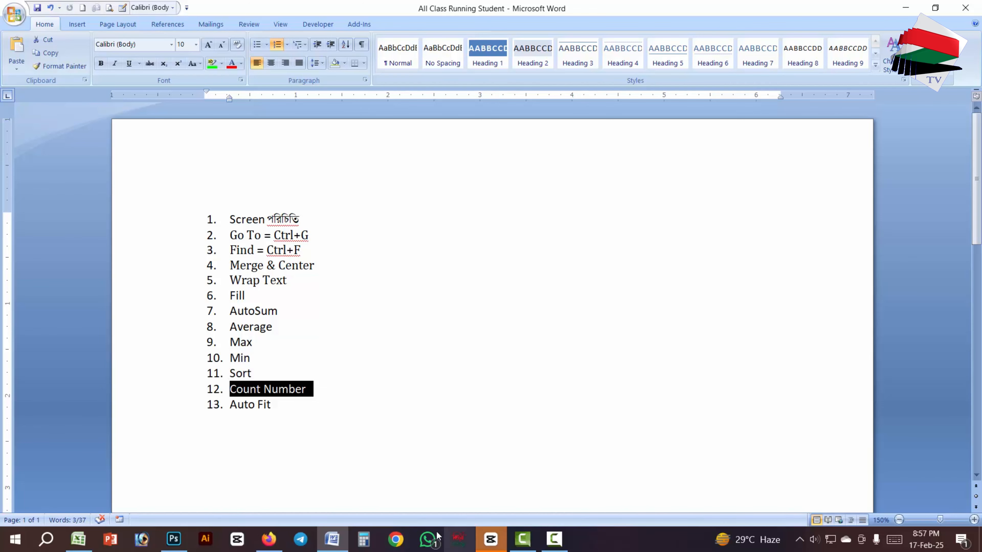
pyautogui.click(79, 538)
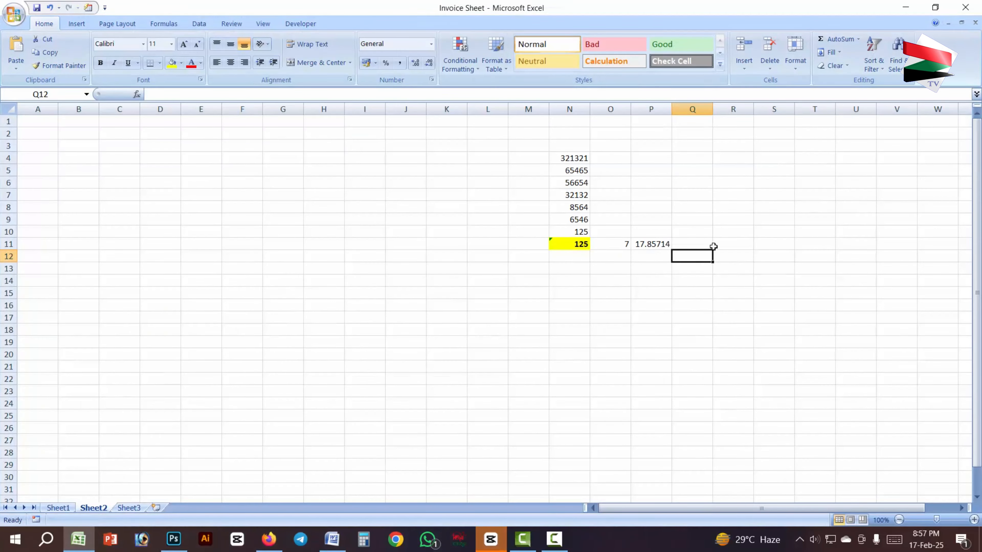
# Clear the contents of cells N11:P11 below the number column
pyautogui.click(564, 244)
pyautogui.keyDown('shift'); pyautogui.click(651, 244); pyautogui.keyUp('shift')
pyautogui.press('Delete')
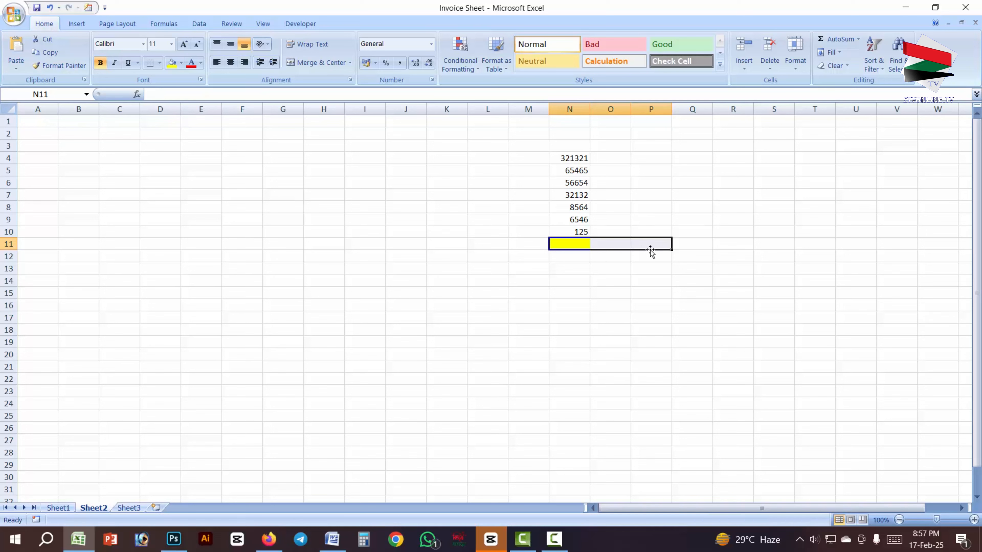
pyautogui.click(610, 292)
# Count the numbers in N4:N10 in cell N11 with the AutoSum Count Numbers function
pyautogui.click(584, 244)
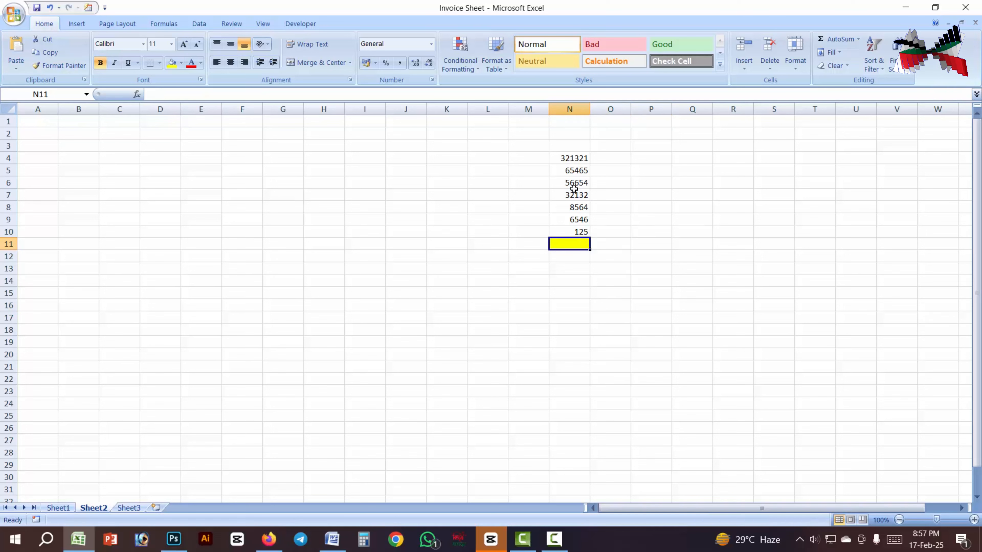
pyautogui.click(858, 40)
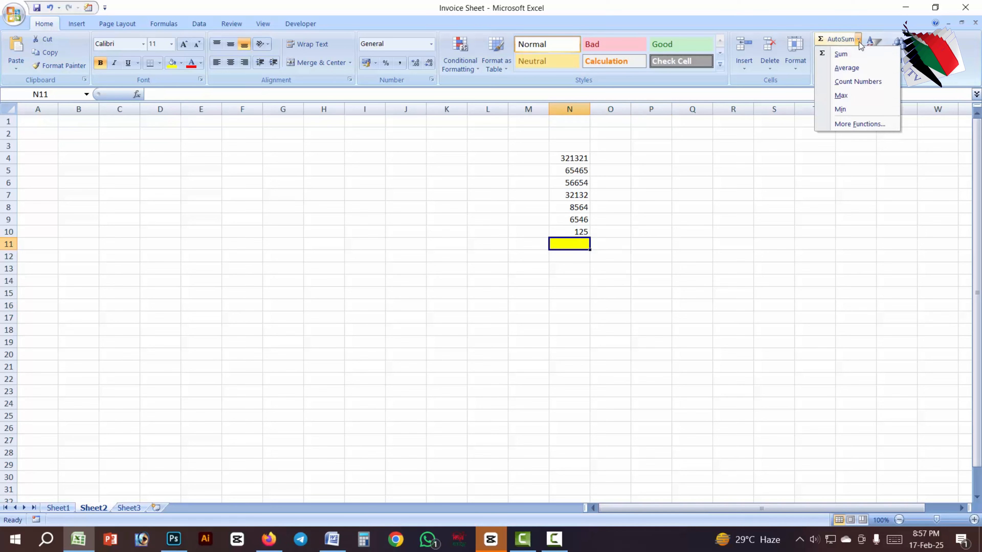
pyautogui.click(864, 83)
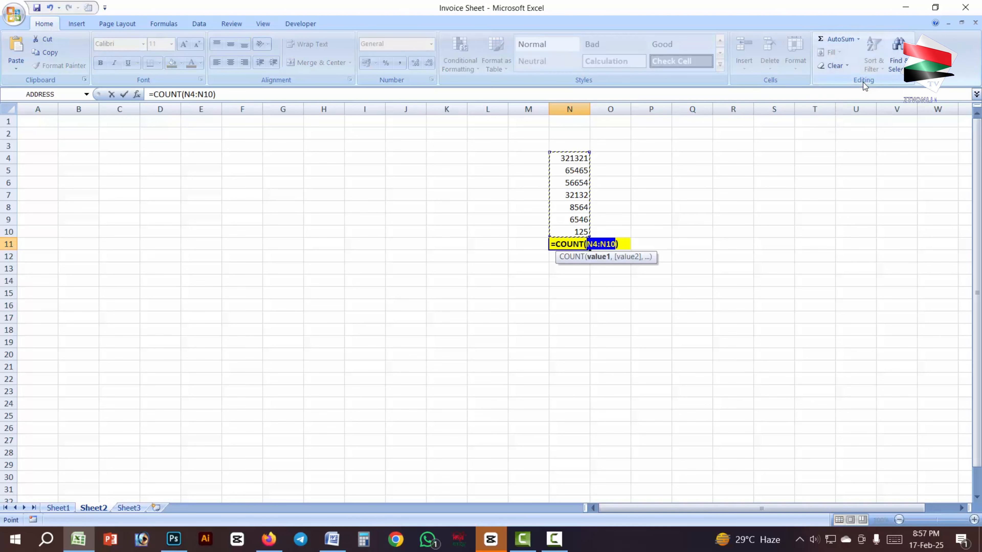
pyautogui.press('Return')
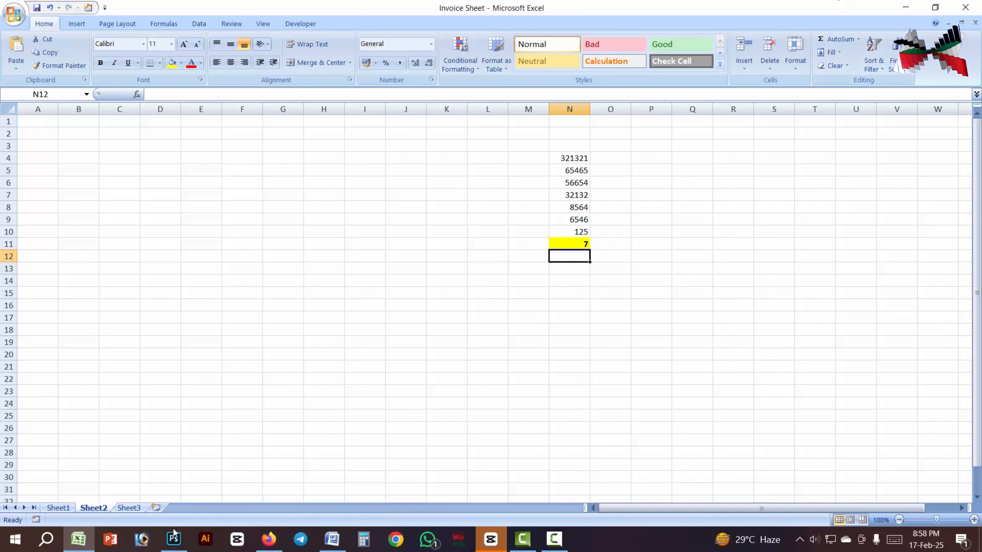
# Switch to the topic list in Word, highlight the item "Auto Fit", and return to the Excel workbook
pyautogui.click(87, 539)
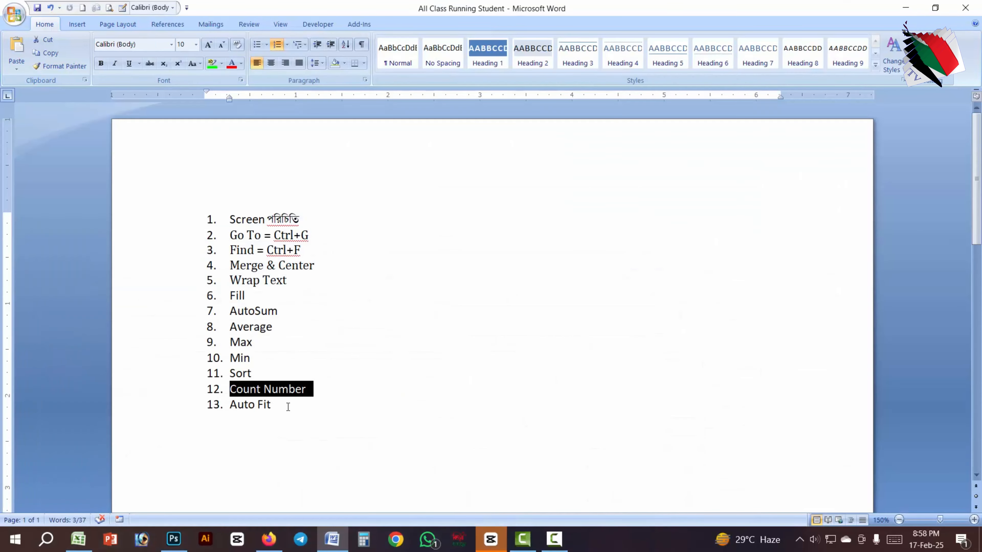
pyautogui.click(288, 407)
pyautogui.moveTo(289, 406); pyautogui.dragTo(230, 404)
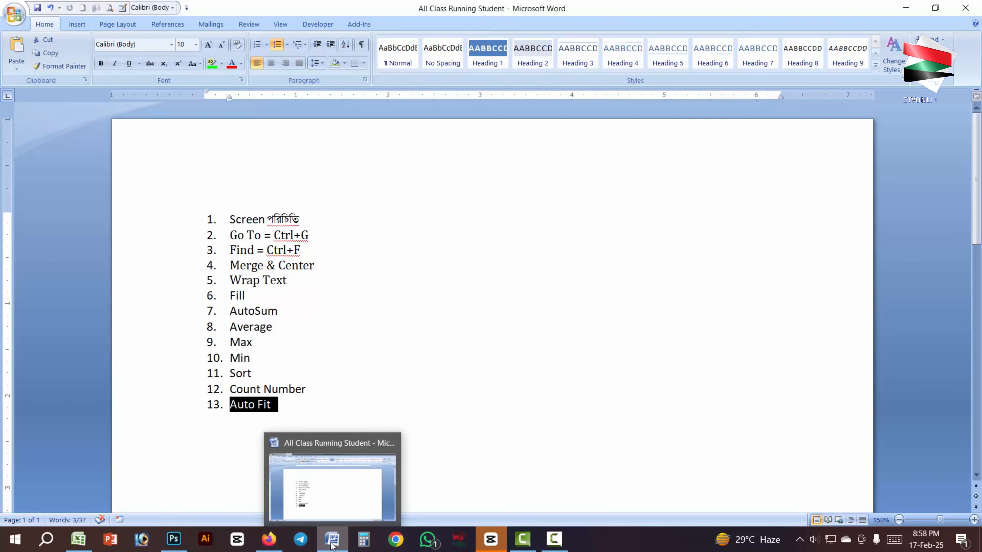
pyautogui.click(78, 539)
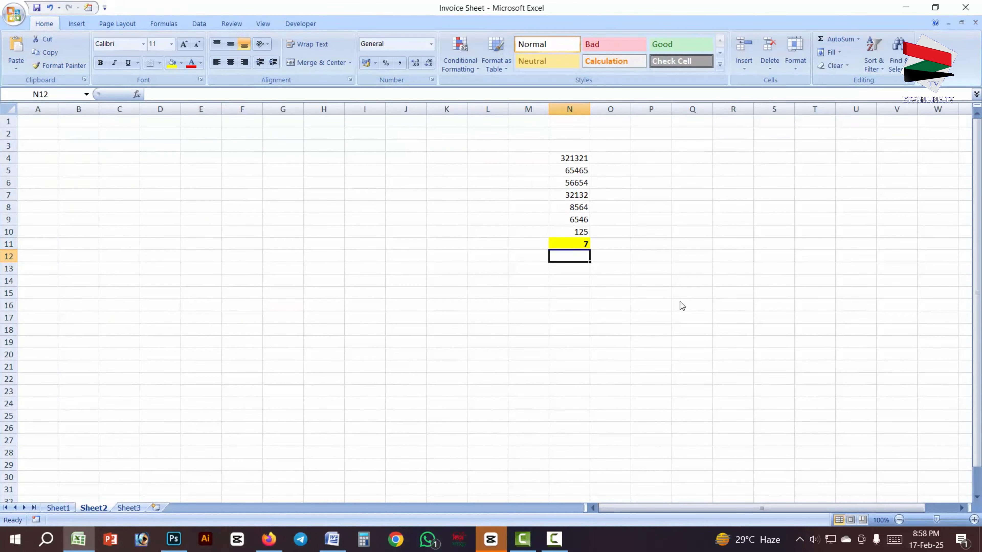
# Enter 5644 in cell I8 and 54 in cell K8
pyautogui.click(365, 206)
pyautogui.write('5644')
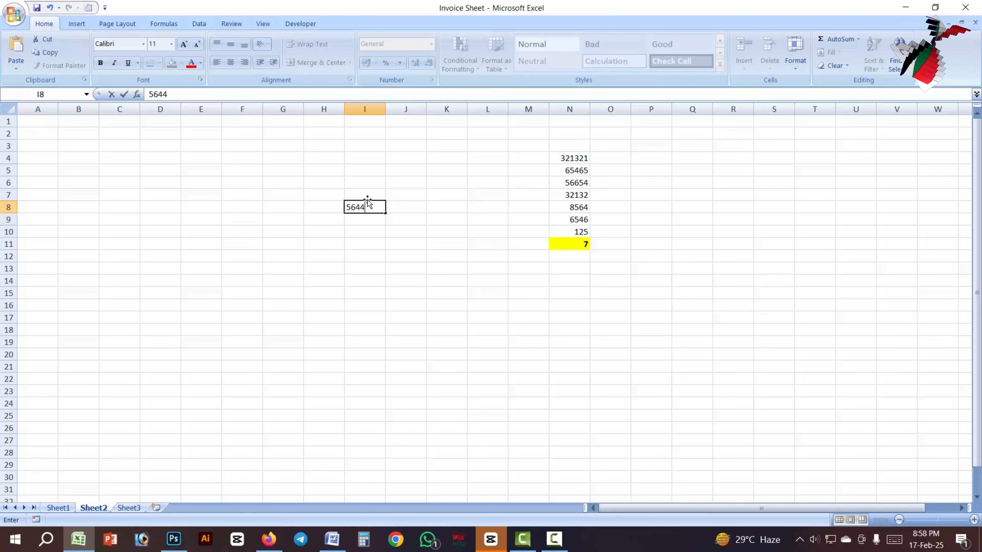
pyautogui.click(450, 204)
pyautogui.write('54')
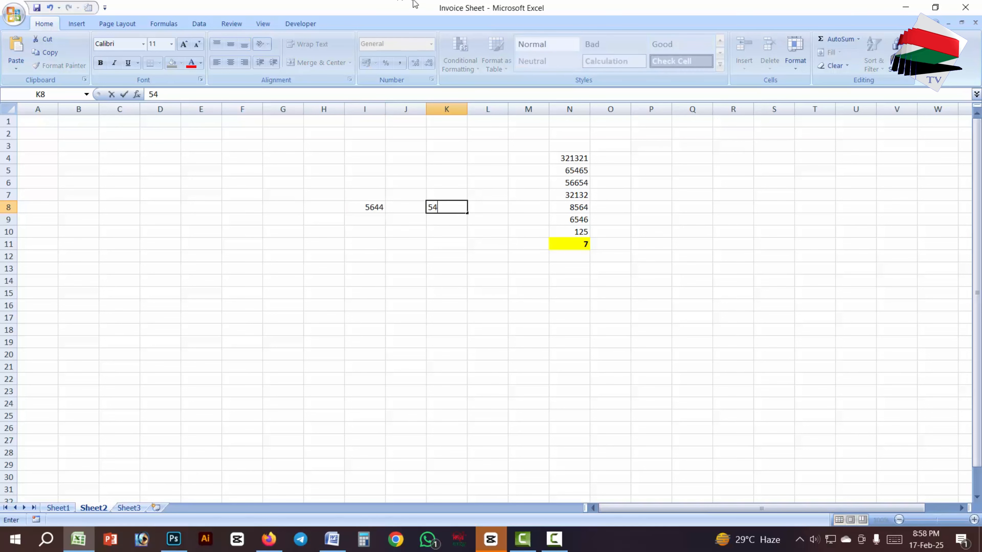
pyautogui.click(444, 257)
# AutoFit the widths of columns N, K and I to their contents
pyautogui.click(373, 212)
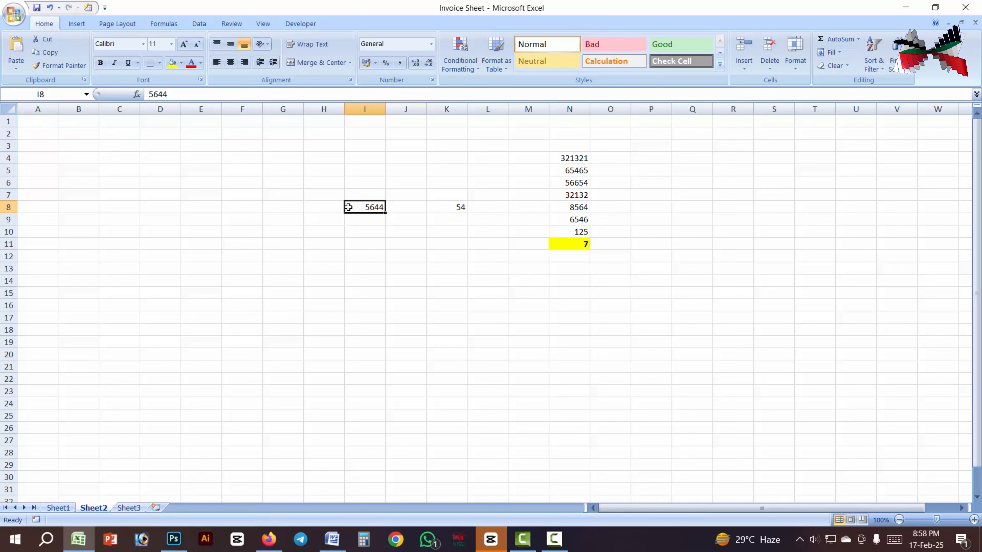
pyautogui.click(457, 207)
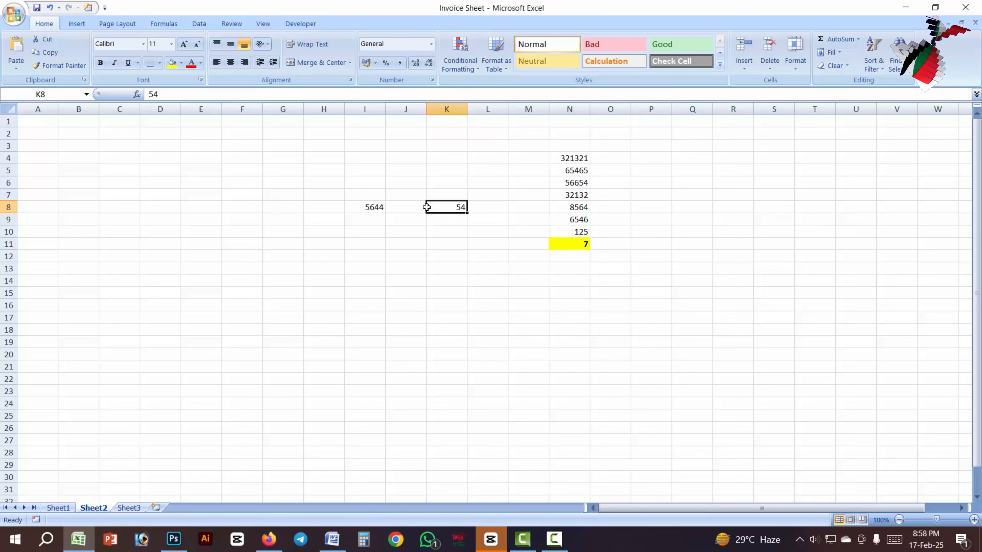
pyautogui.click(370, 206)
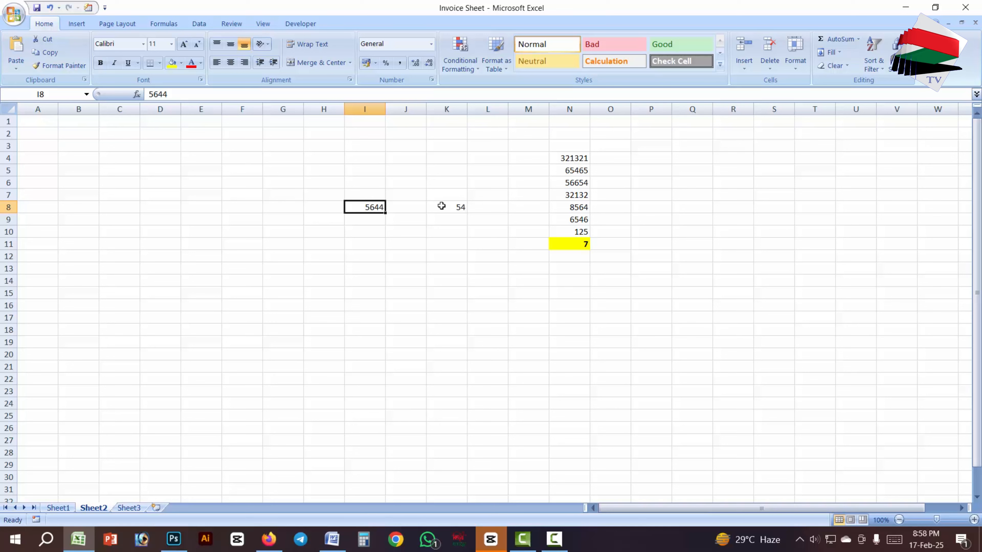
pyautogui.click(580, 158)
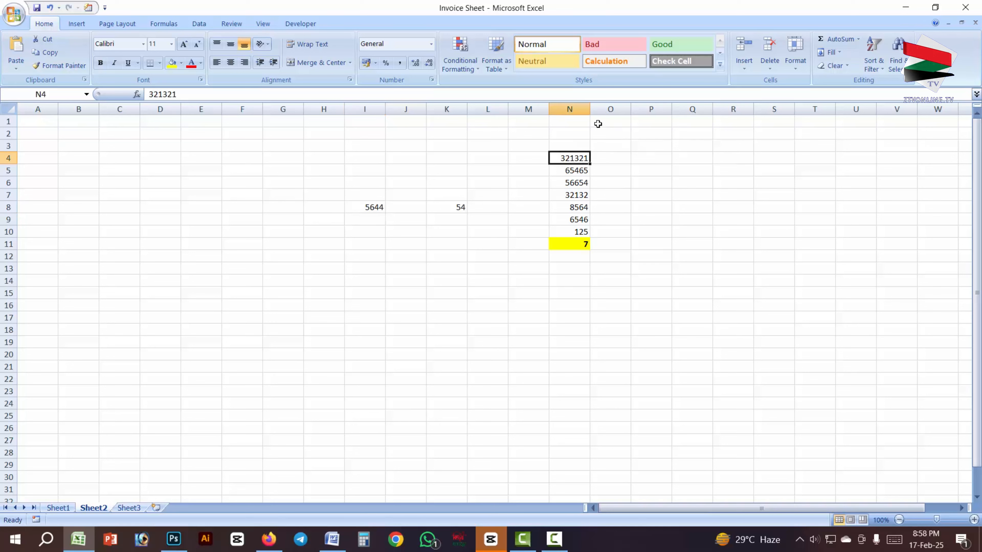
pyautogui.doubleClick(590, 110)
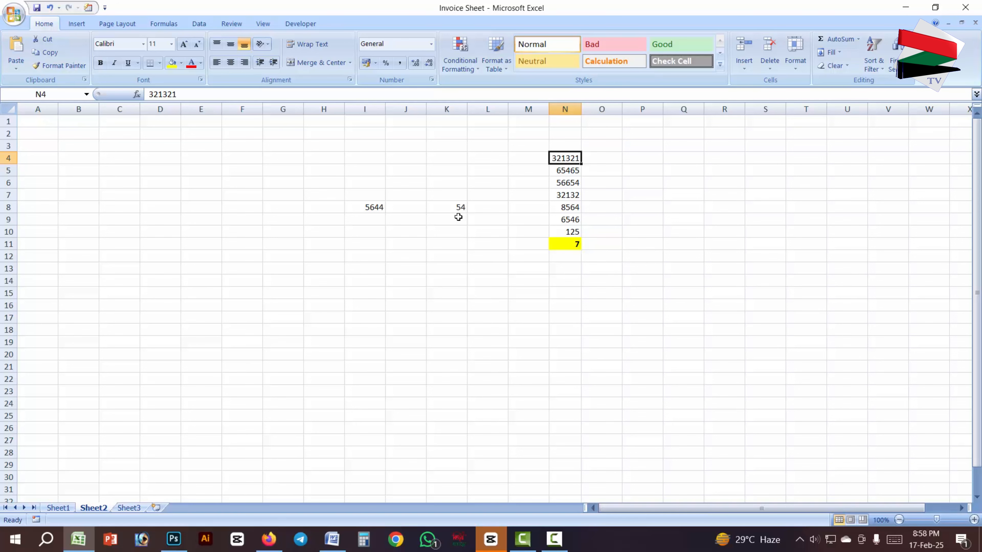
pyautogui.doubleClick(466, 110)
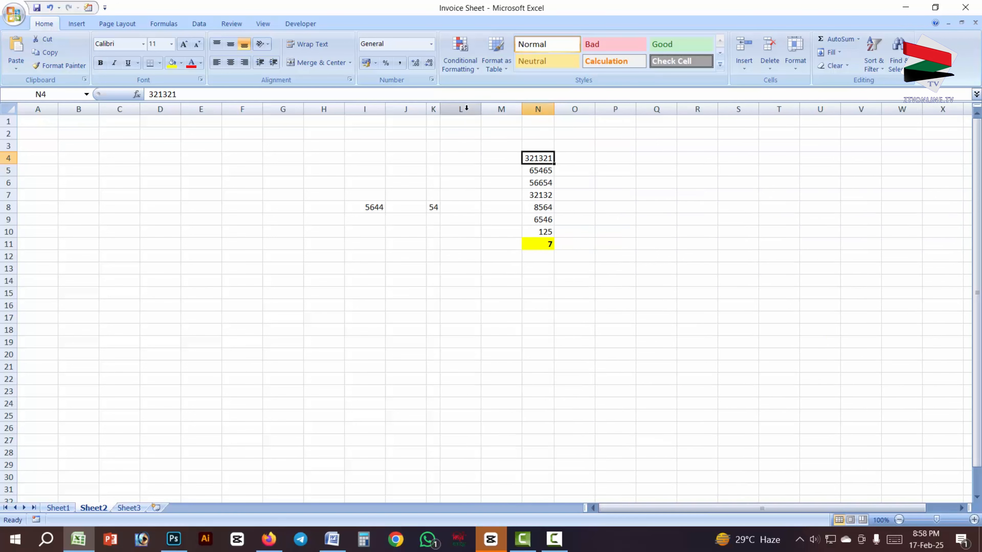
pyautogui.doubleClick(385, 109)
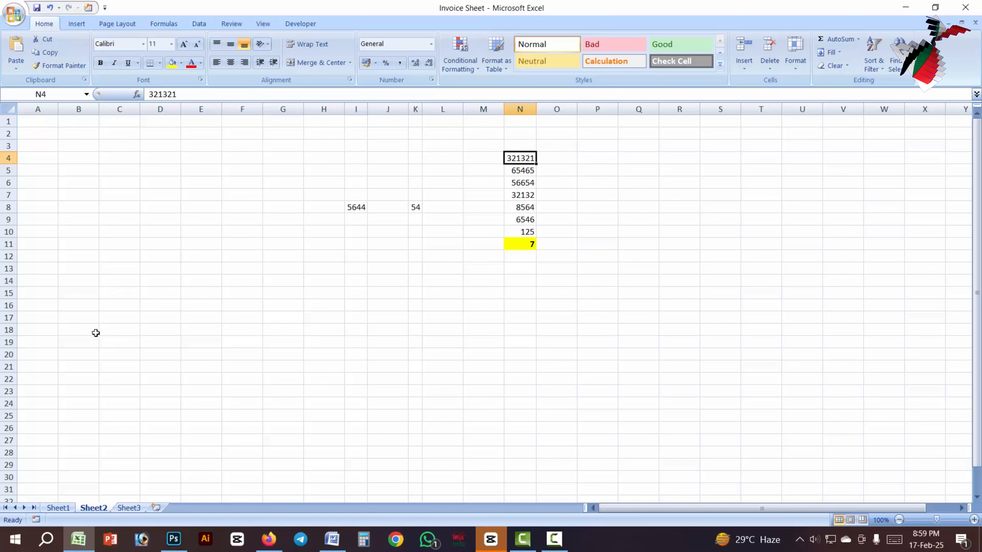
# Switch to Word, review the full topic list from the first item to "Auto Fit", and return to the Excel workbook
pyautogui.click(332, 539)
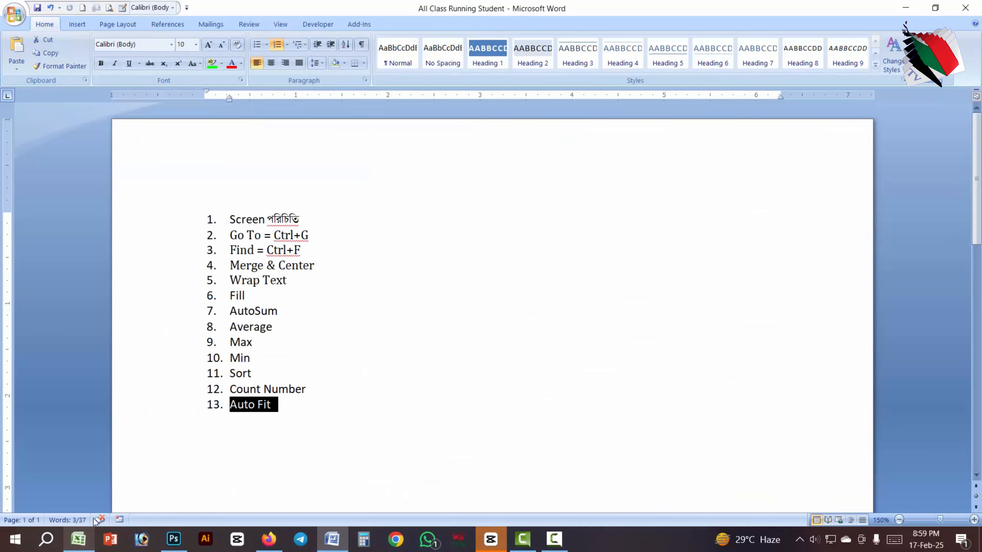
pyautogui.click(303, 411)
pyautogui.moveTo(299, 410); pyautogui.dragTo(194, 220)
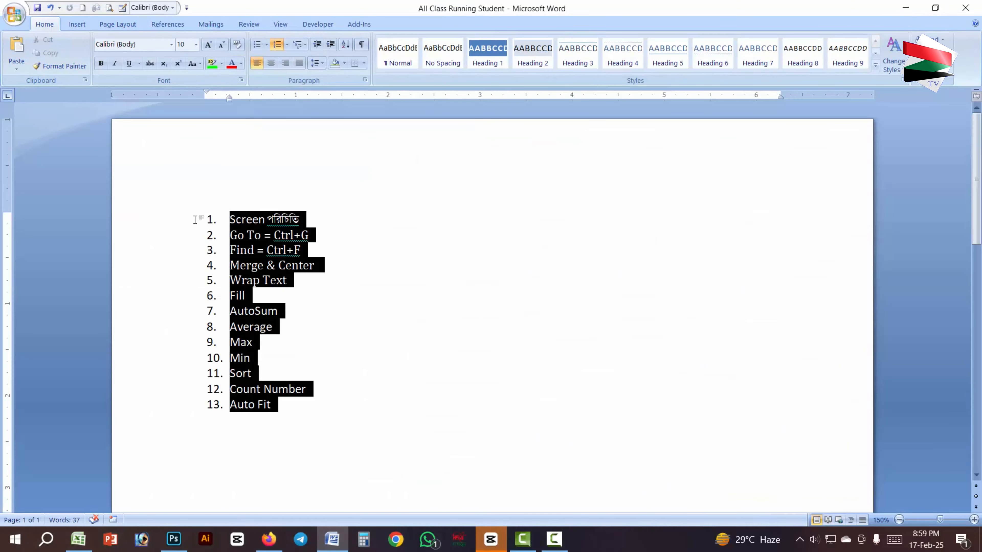
pyautogui.click(336, 314)
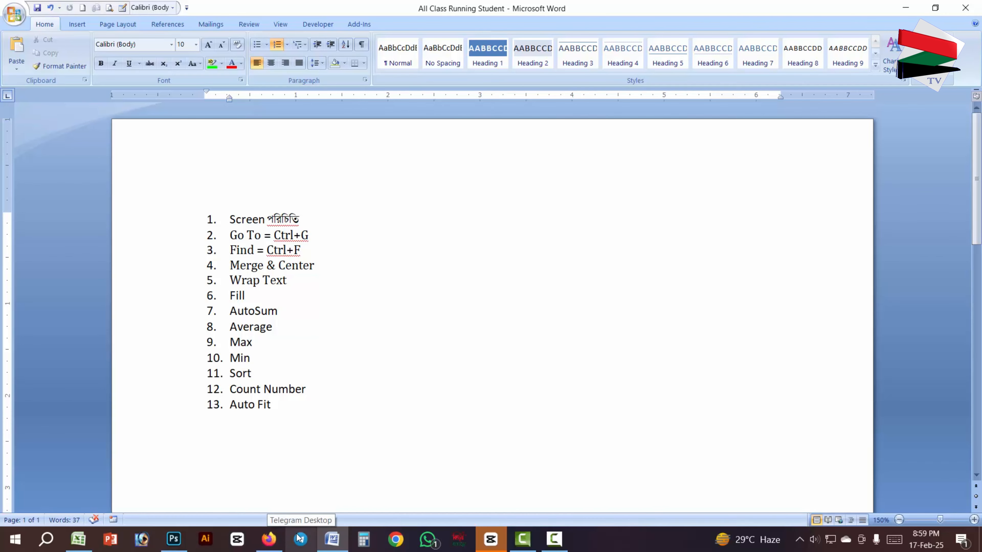
pyautogui.click(80, 542)
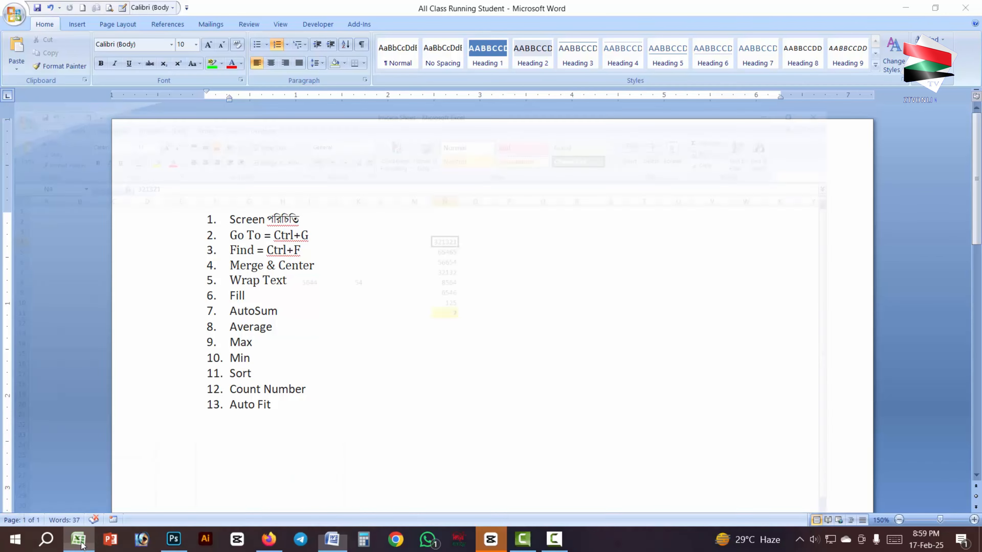
pyautogui.click(444, 363)
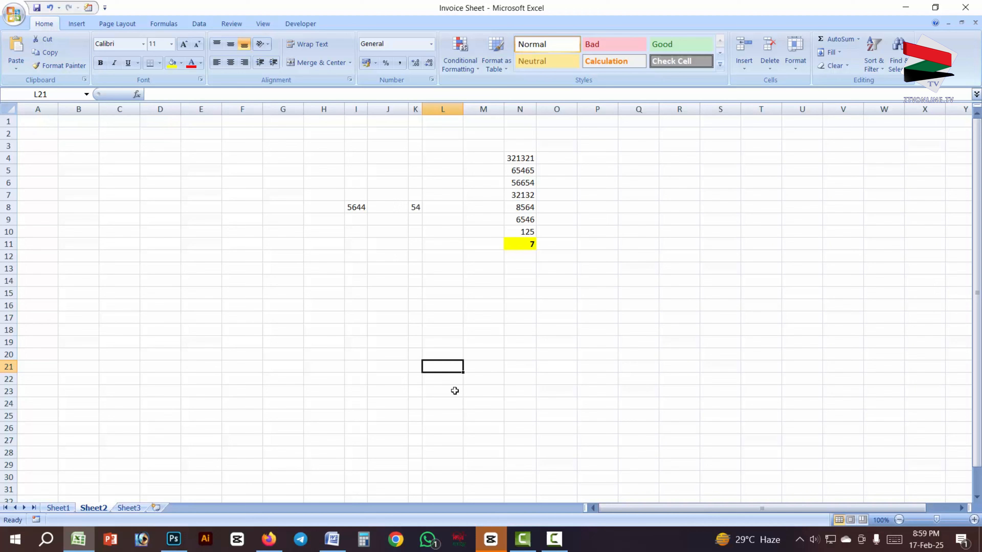
pyautogui.click(555, 541)
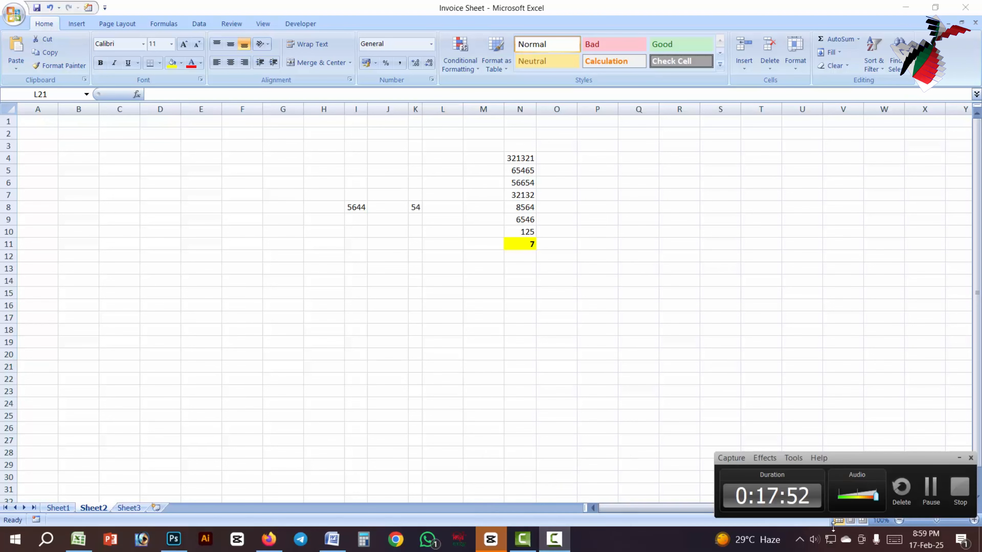